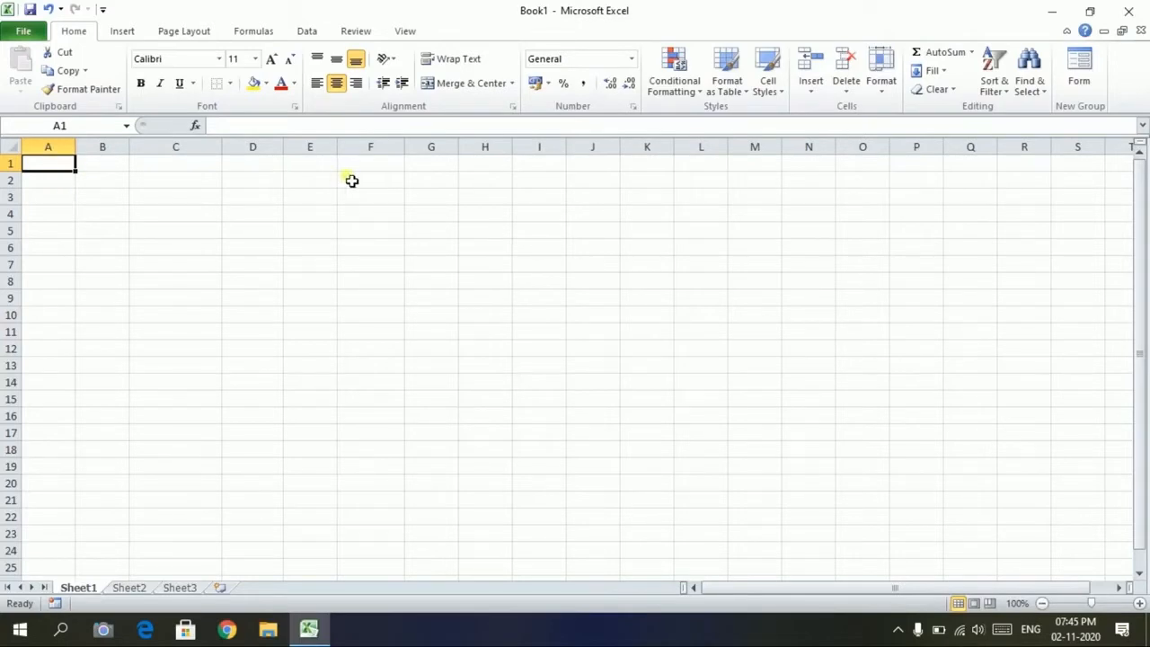
# Enter the headers Sl No, Name, Father's Name and Date of Birth in A1:D1
pyautogui.write('S')
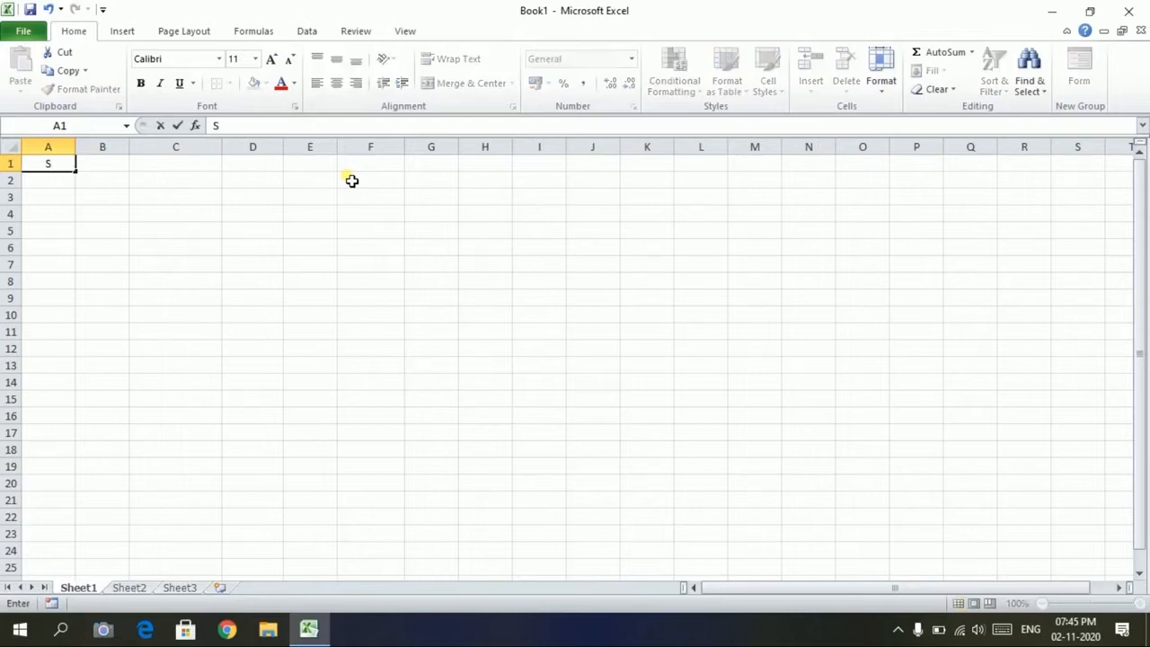
pyautogui.write('l No')
pyautogui.press('Tab')
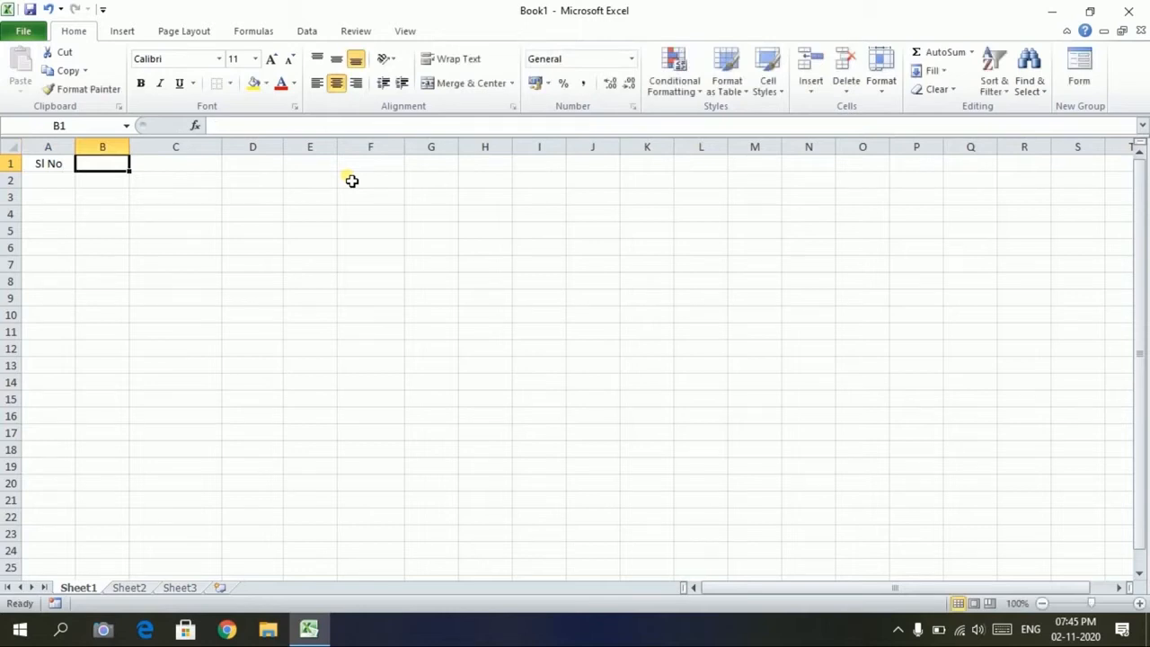
pyautogui.write('Name')
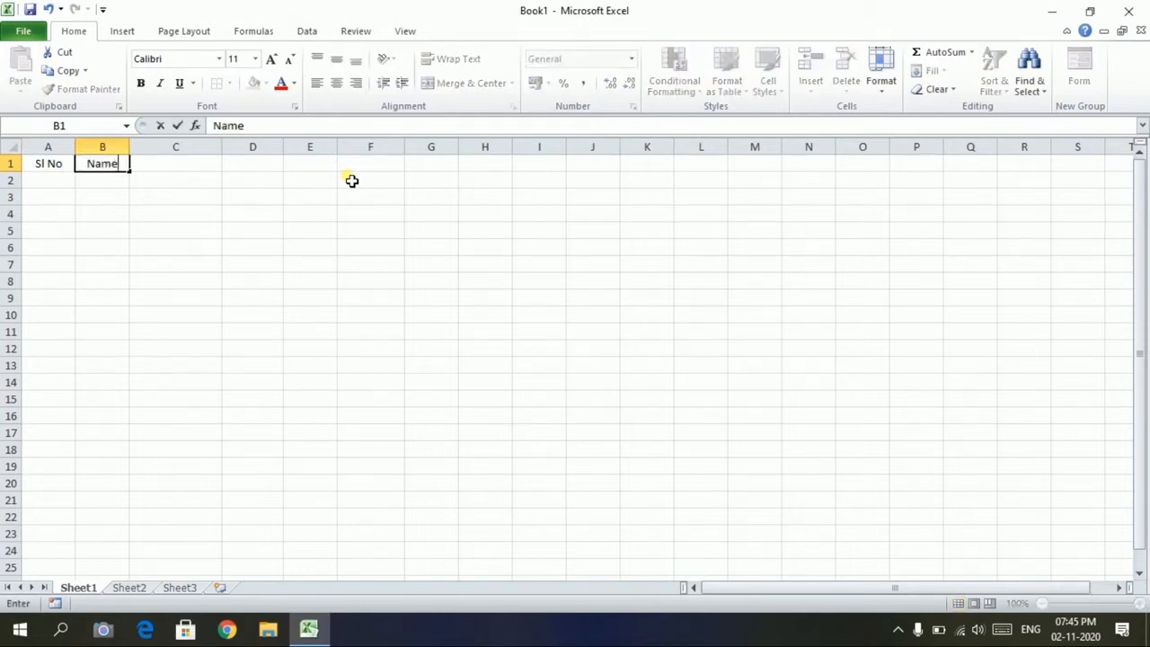
pyautogui.press('Tab')
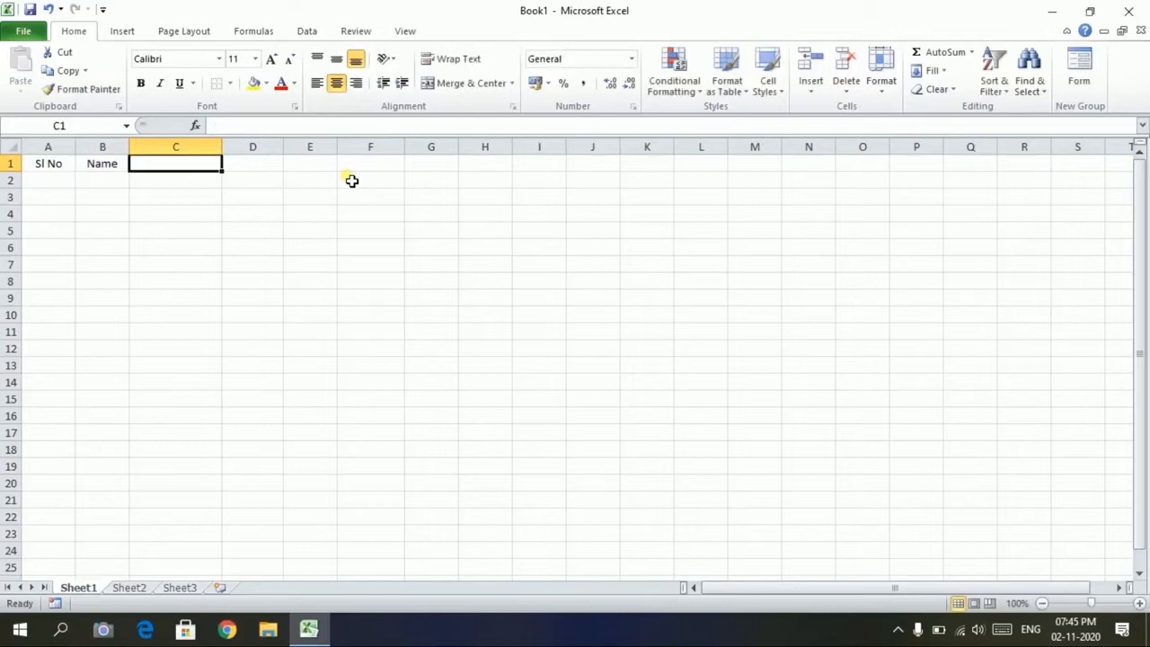
pyautogui.write("Father's Name")
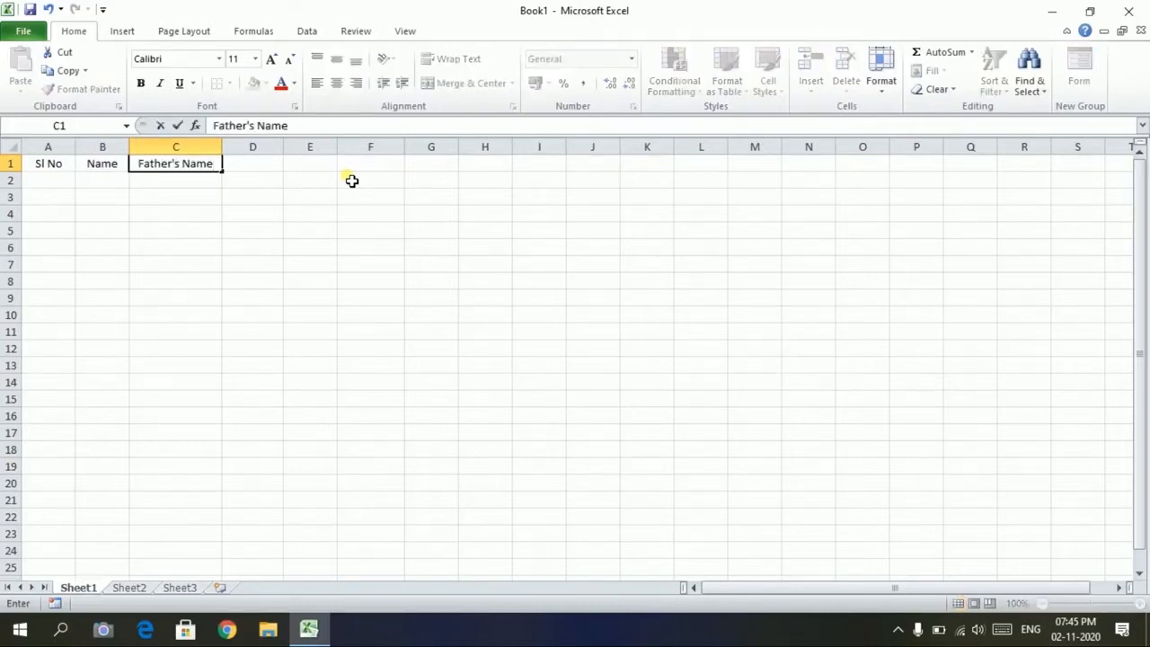
pyautogui.press('Tab')
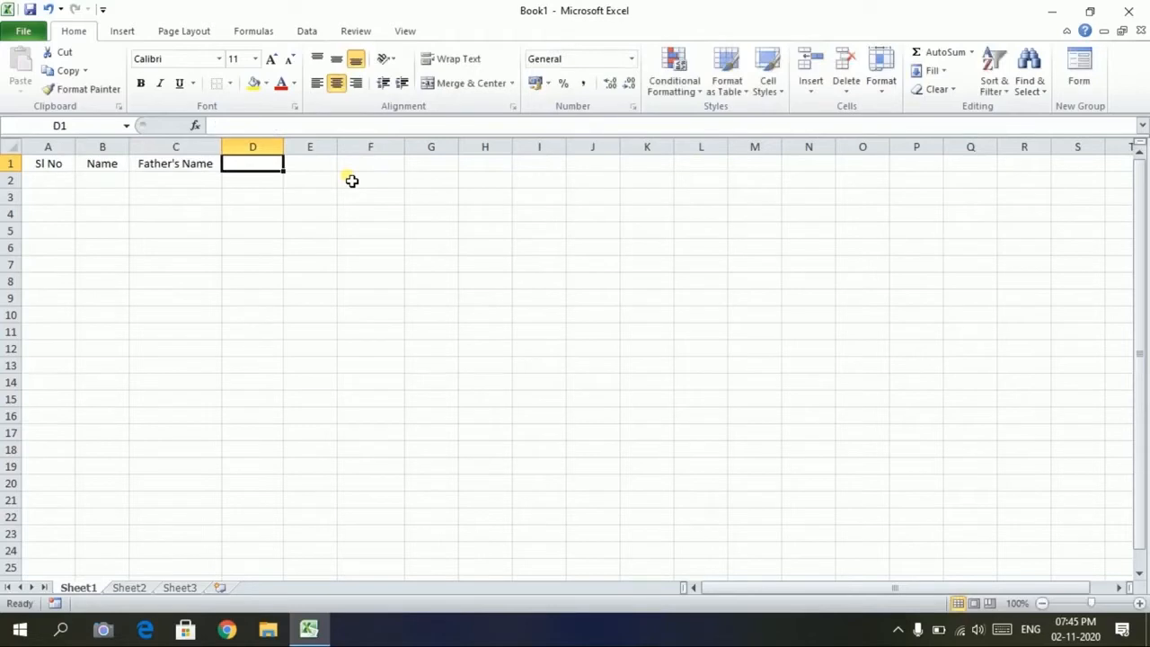
pyautogui.write('Date of Birth')
pyautogui.press('Tab')
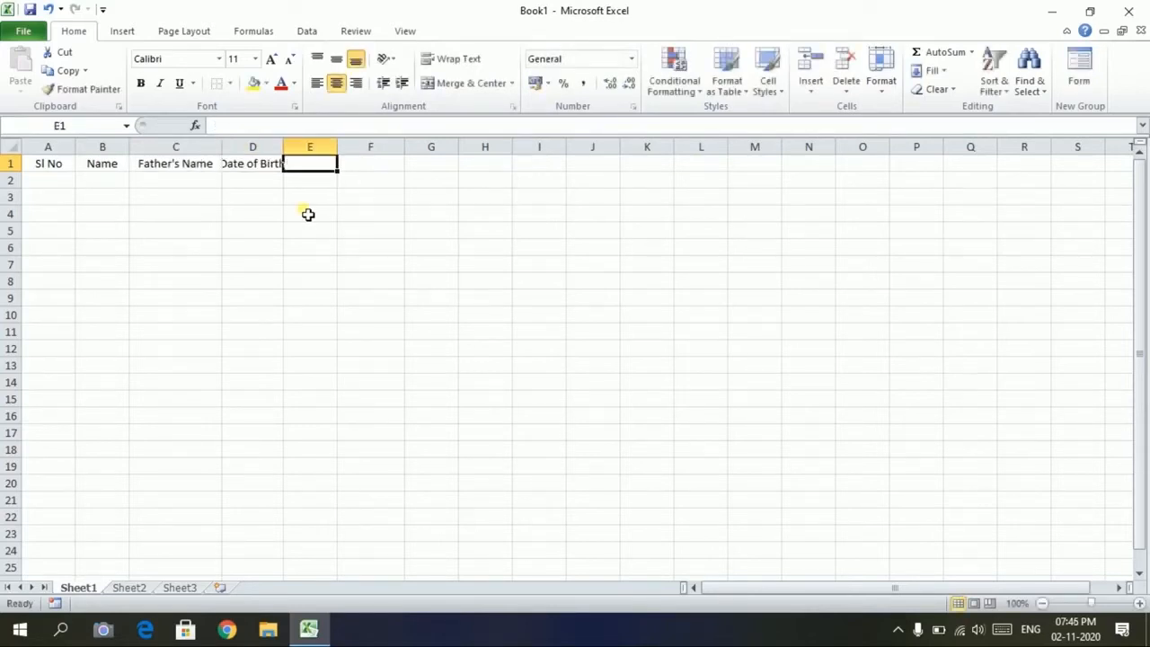
# Add the headers Address, Bank Account No and IFSC Code in E1:G1
pyautogui.write('Address')
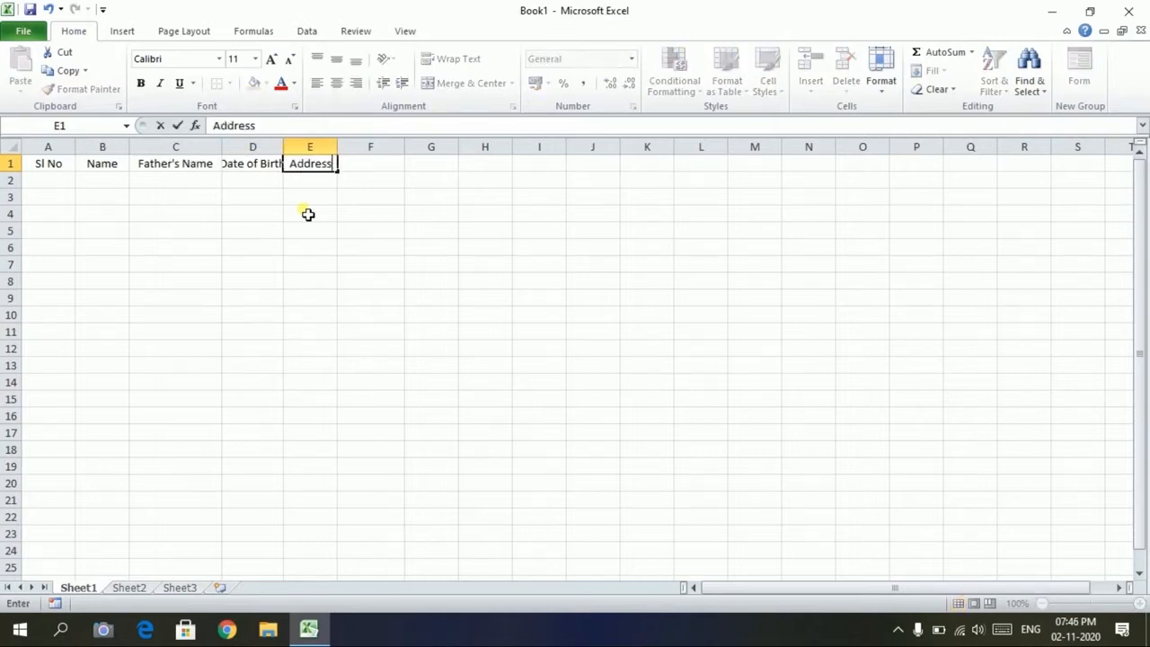
pyautogui.press('Tab')
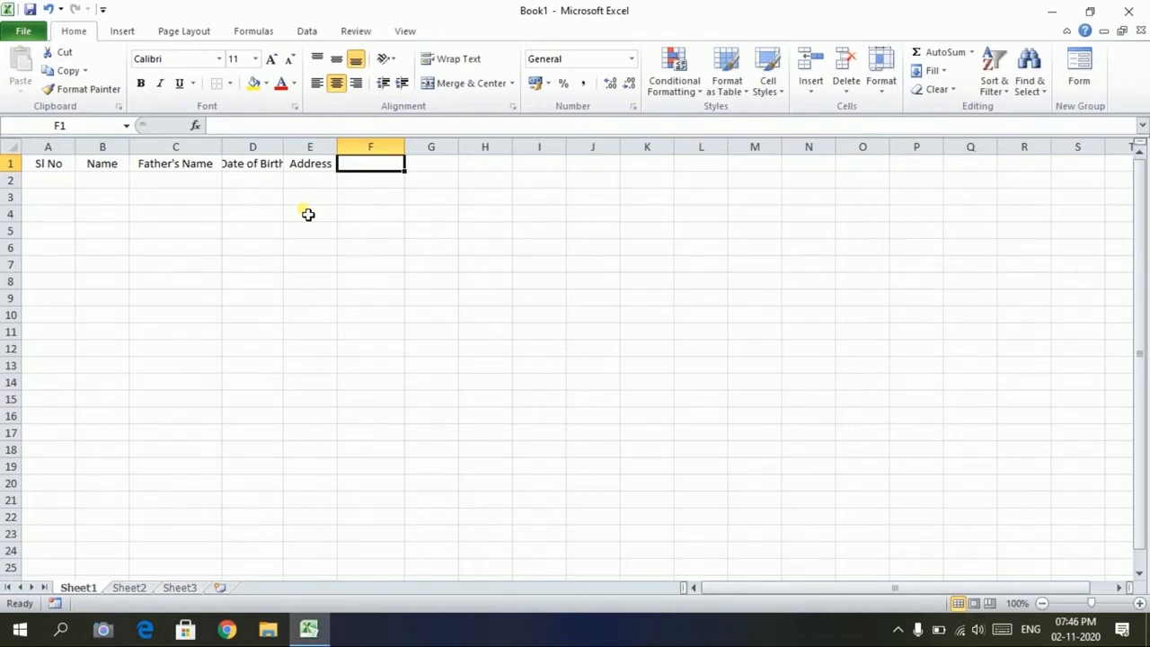
pyautogui.write('Bank Account No')
pyautogui.press('Tab')
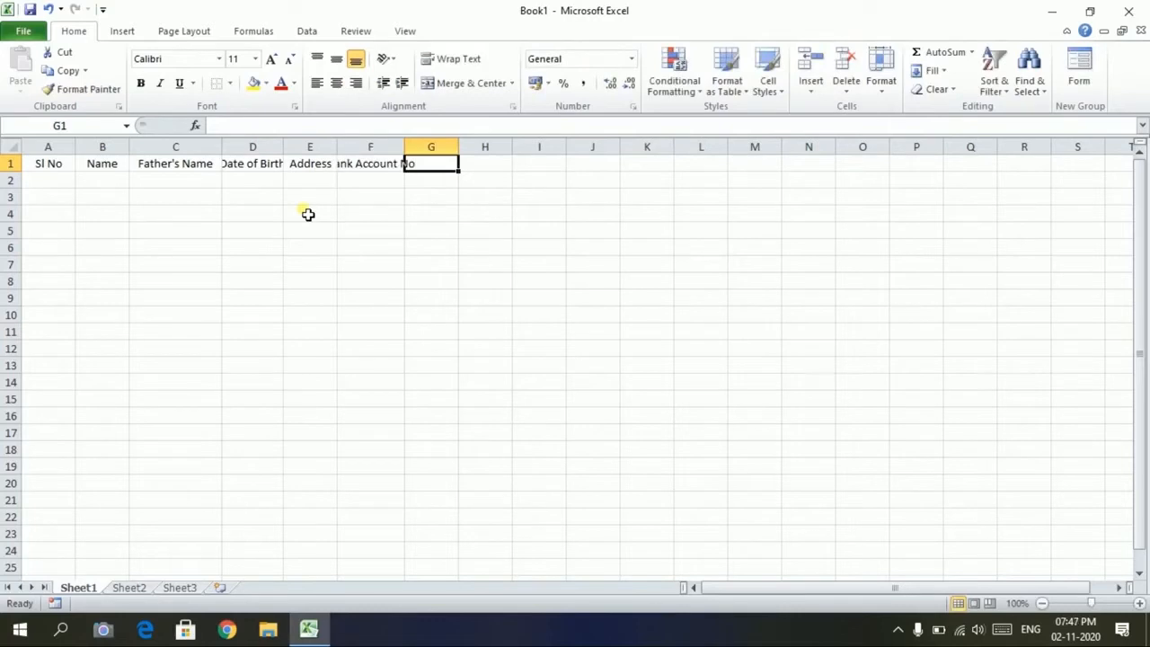
pyautogui.write('IFSC Code')
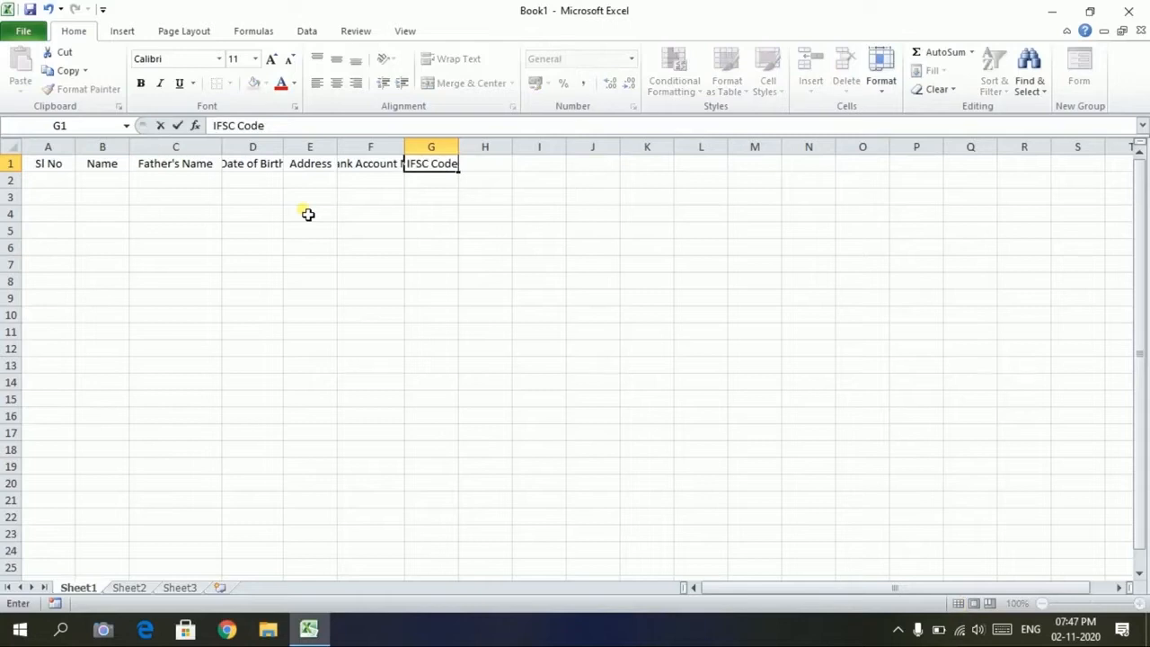
pyautogui.press('Tab')
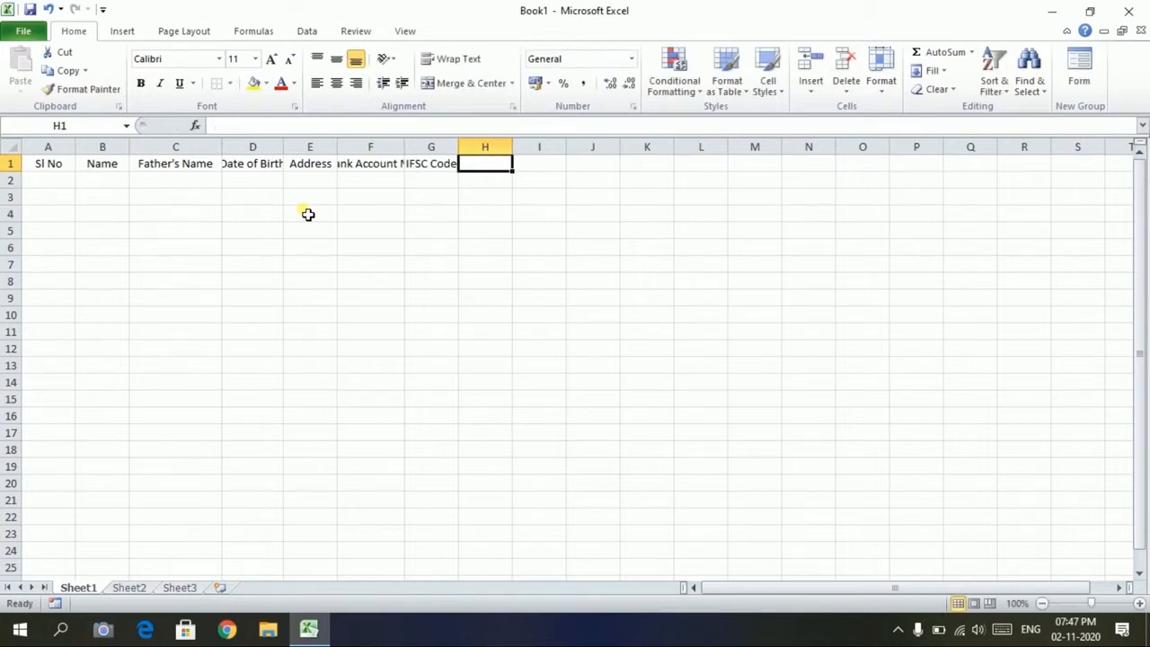
pyautogui.press('Left')
pyautogui.press('Left')
pyautogui.press('Left')
pyautogui.press('Left')
pyautogui.press('Left')
pyautogui.press('Left')
pyautogui.press('Left')
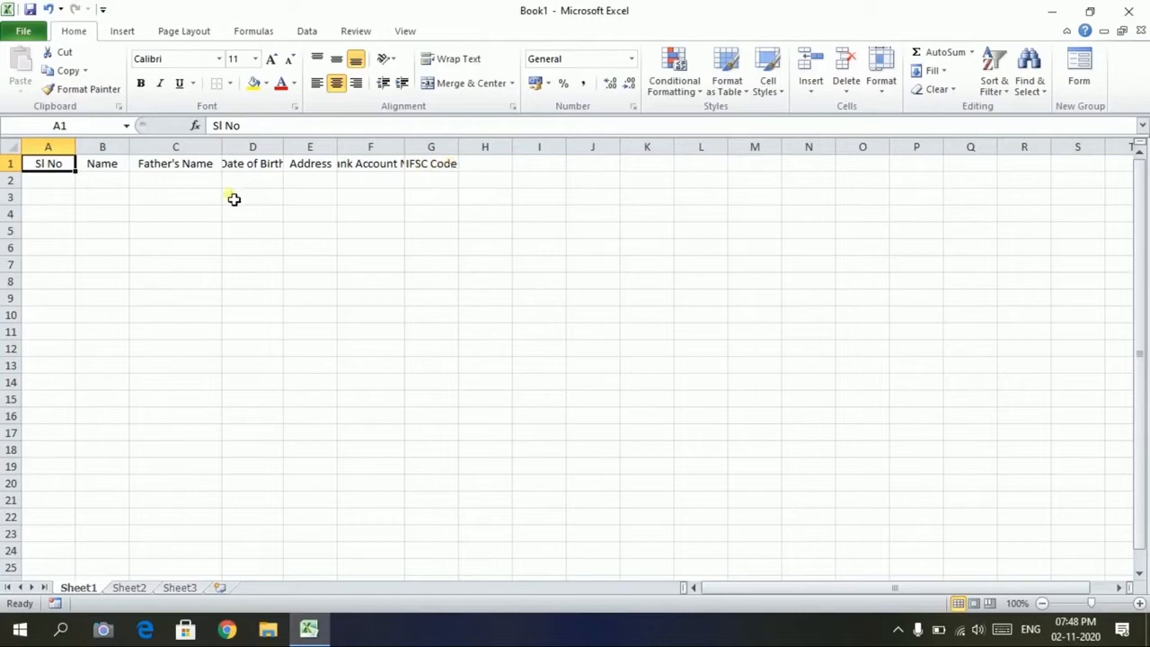
# Widen columns D, F and G to fit their headers, then select the header row A1:G1
pyautogui.click(257, 164)
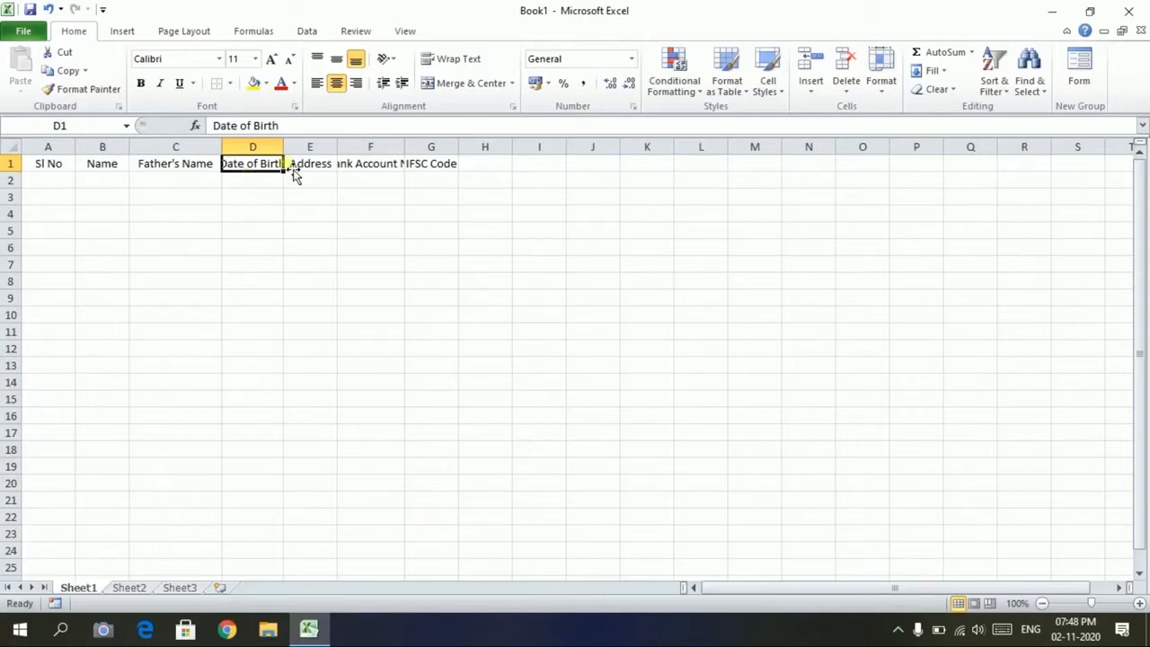
pyautogui.moveTo(289, 155); pyautogui.dragTo(304, 150)
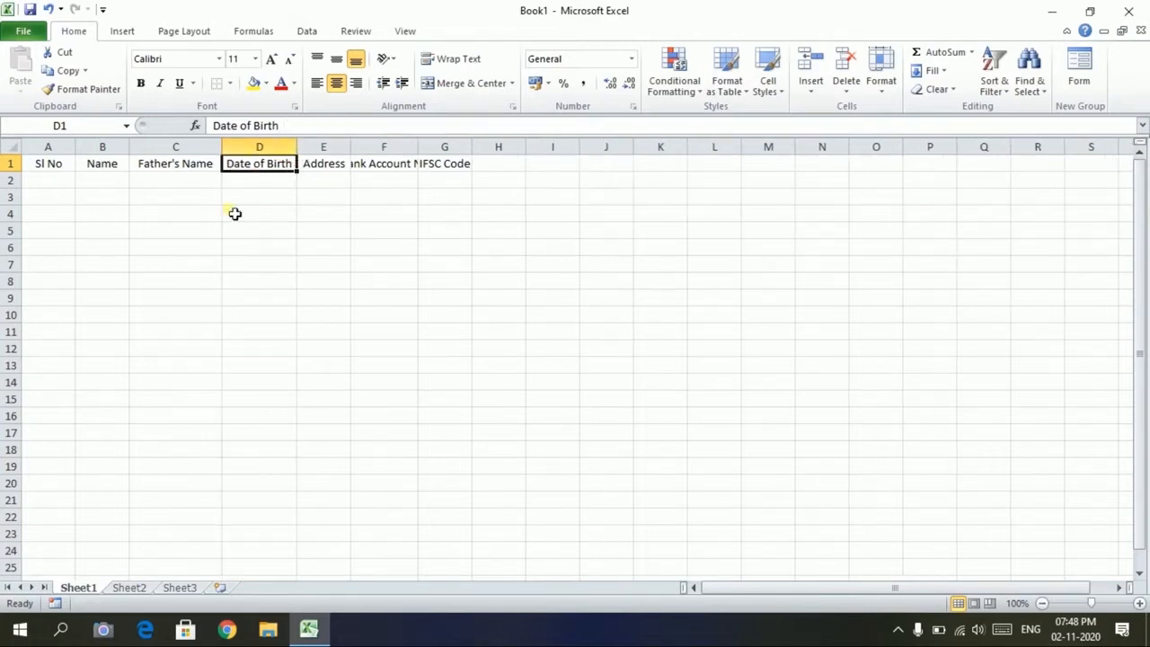
pyautogui.click(402, 169)
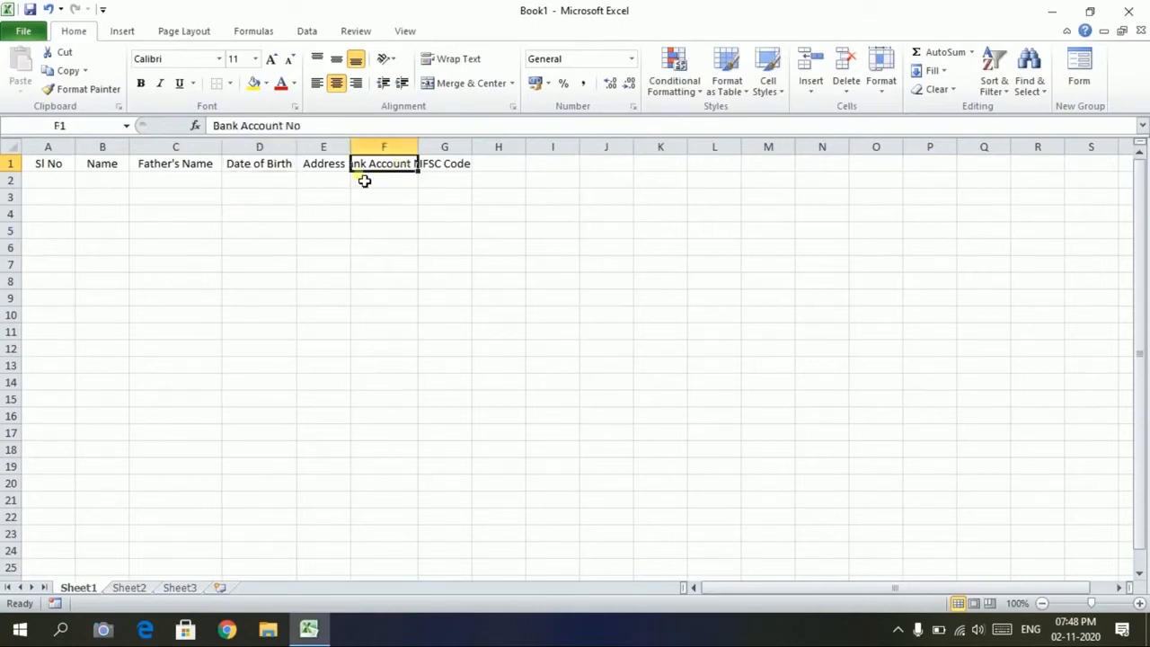
pyautogui.moveTo(426, 149); pyautogui.dragTo(463, 147)
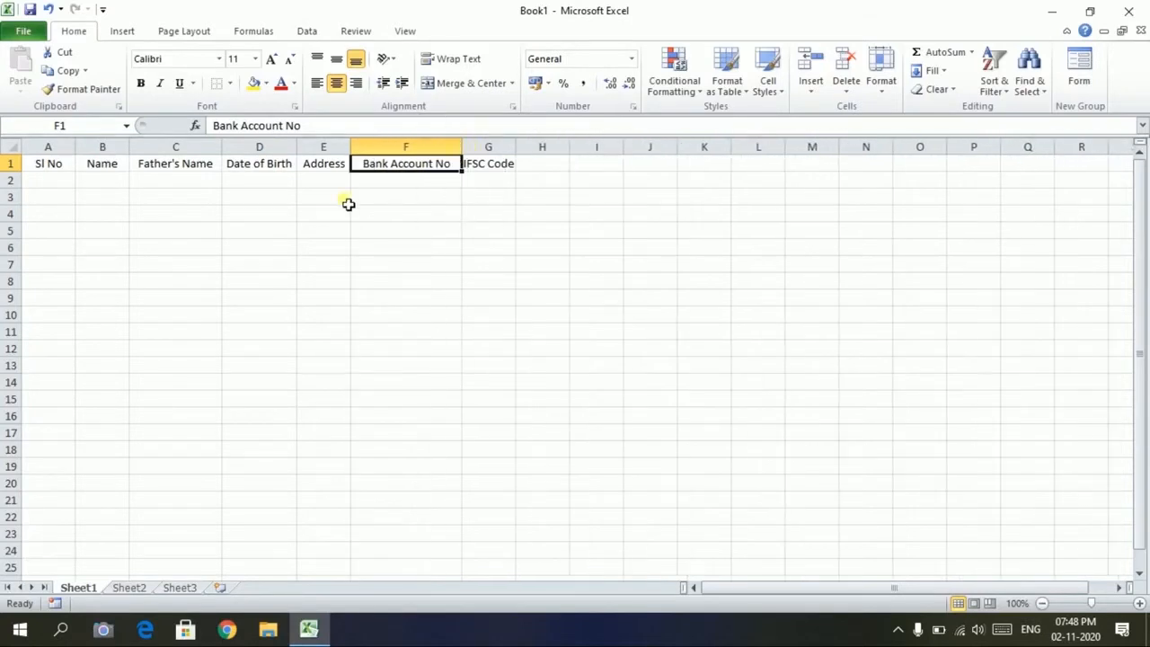
pyautogui.click(503, 170)
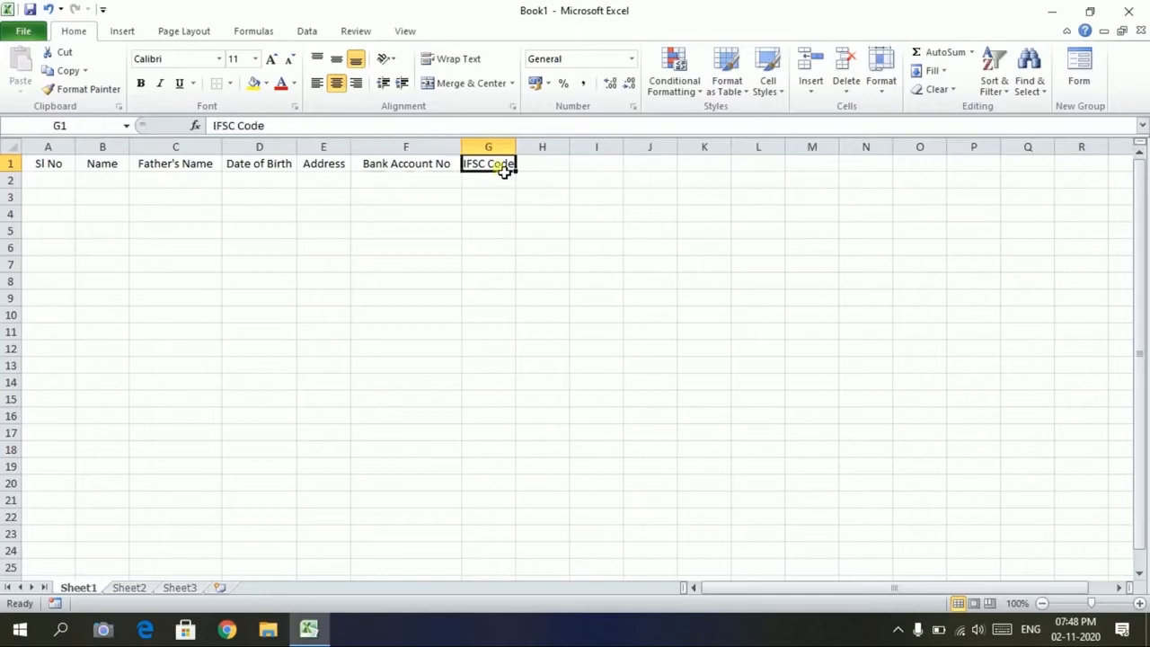
pyautogui.moveTo(520, 149); pyautogui.dragTo(526, 149)
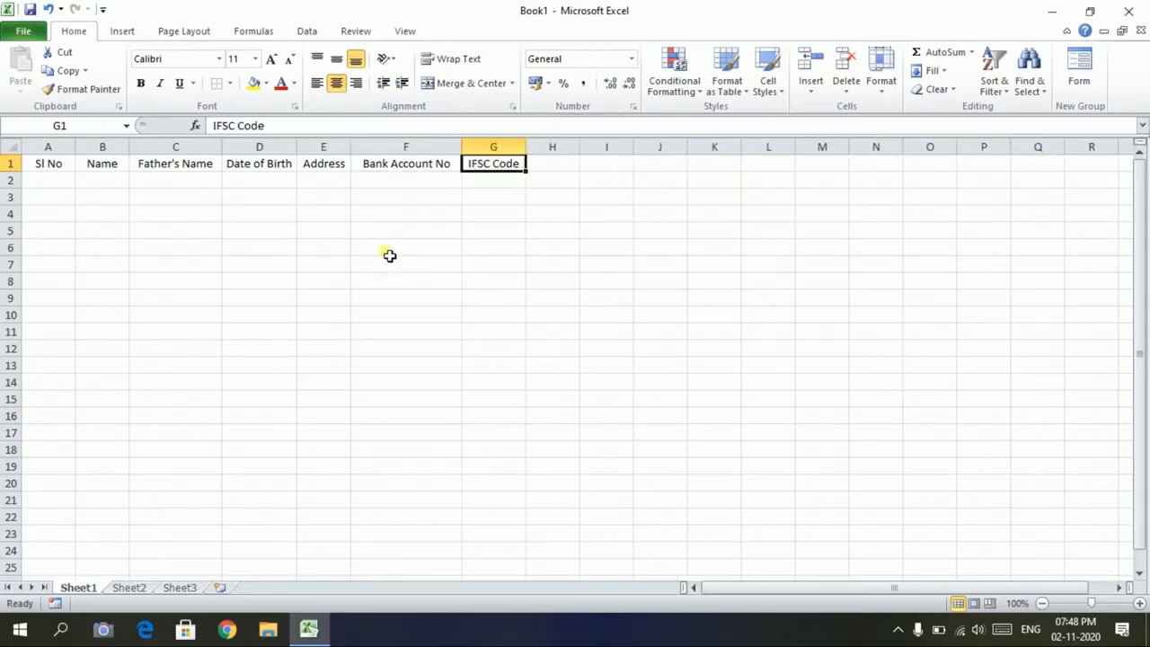
pyautogui.click(340, 230)
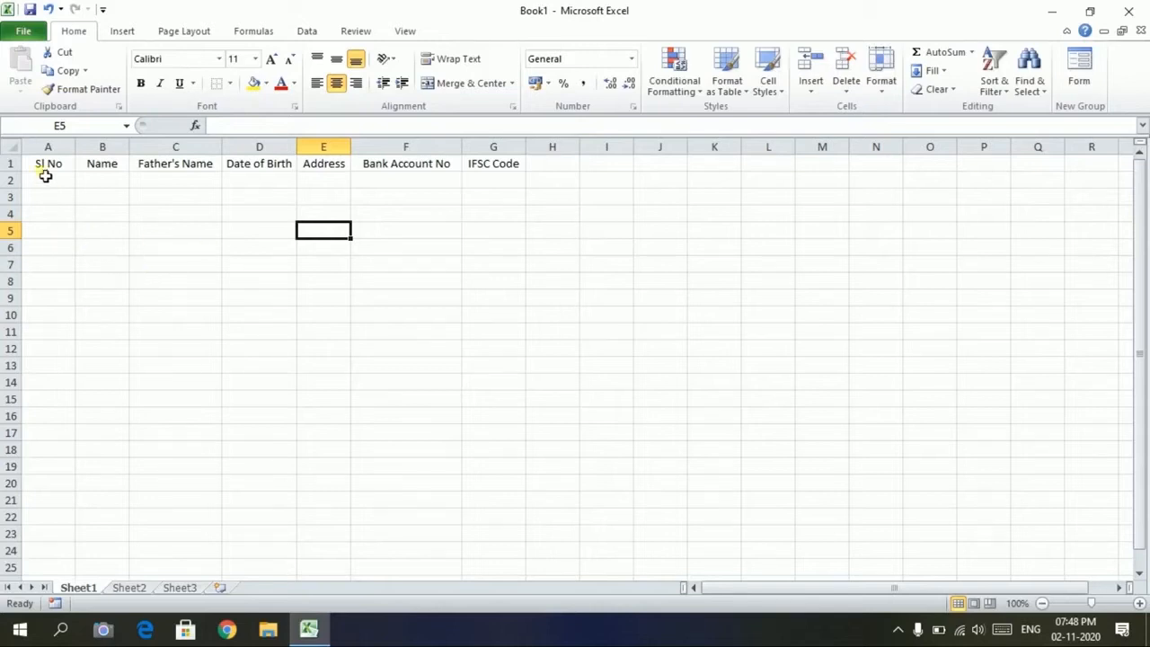
pyautogui.moveTo(45, 166); pyautogui.dragTo(503, 163)
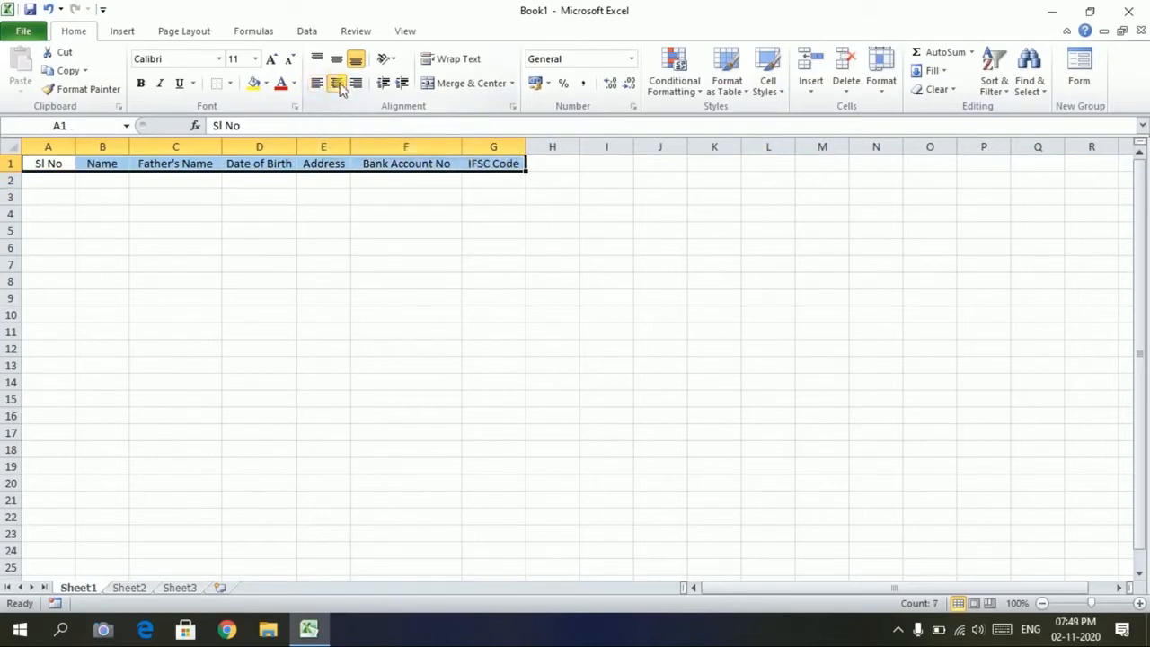
pyautogui.click(336, 83)
pyautogui.click(316, 84)
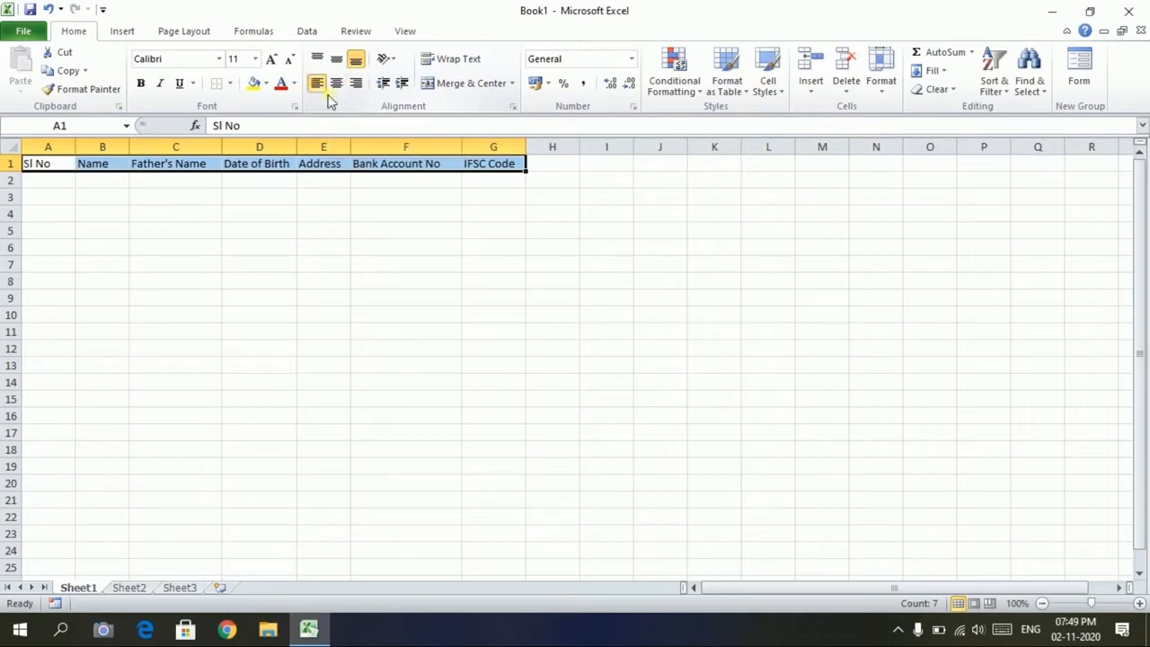
pyautogui.click(336, 84)
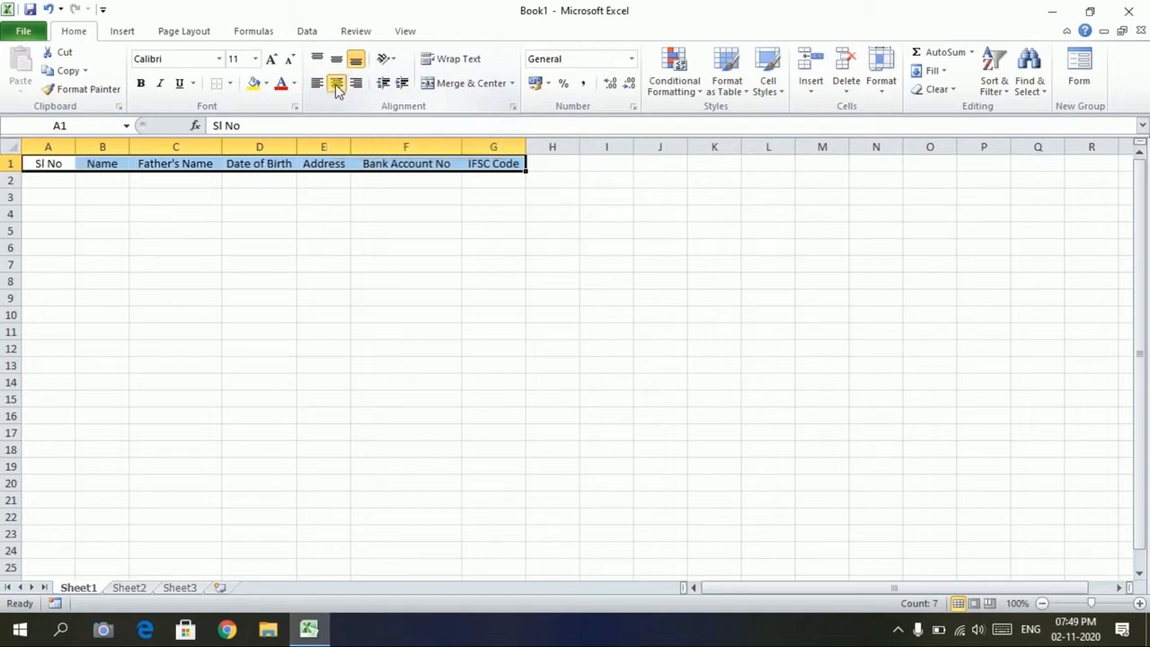
pyautogui.click(101, 230)
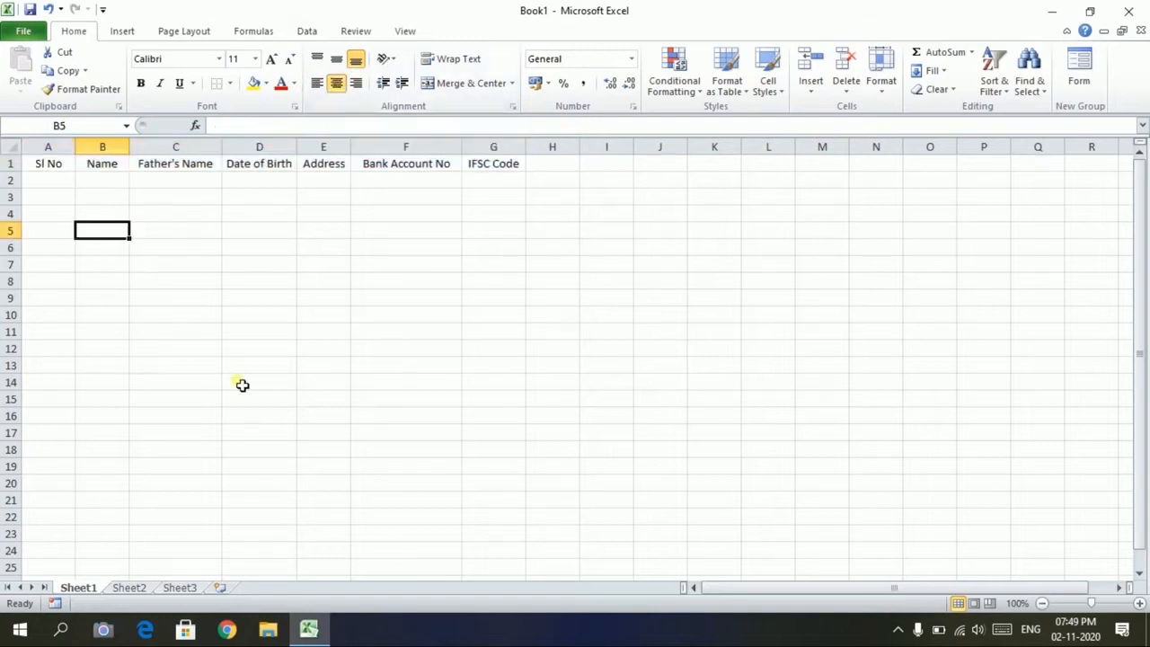
pyautogui.click(54, 181)
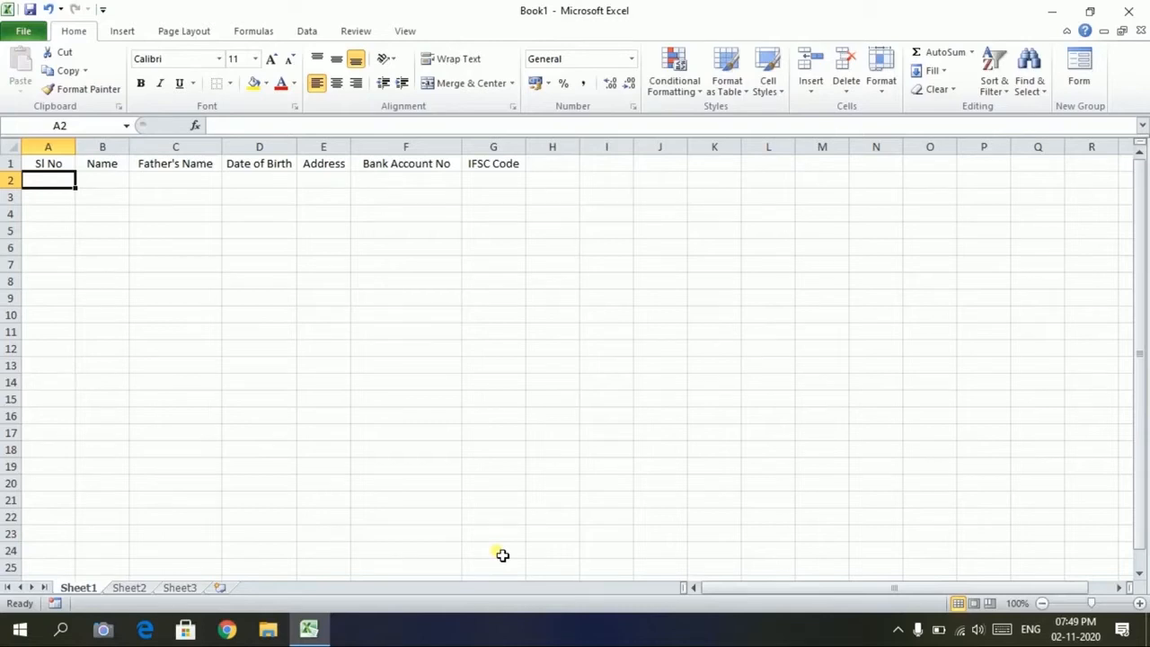
pyautogui.write('1')
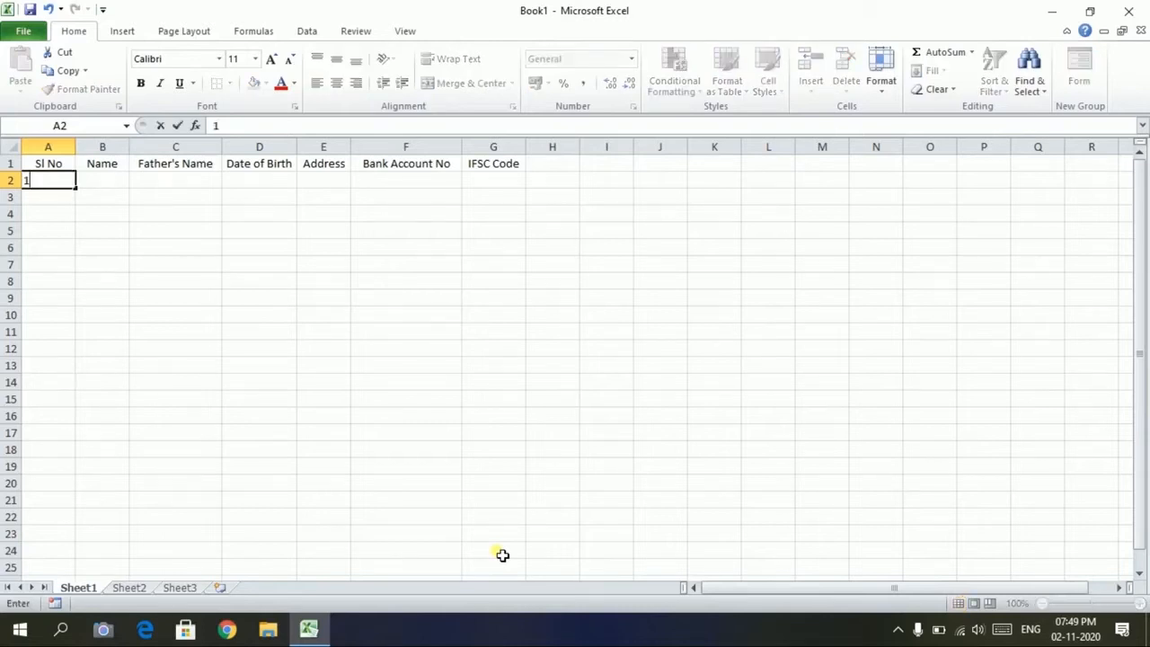
# Enter 1 and 2 in A2:A3 and fill the series down to 13 in A14
pyautogui.press('Return')
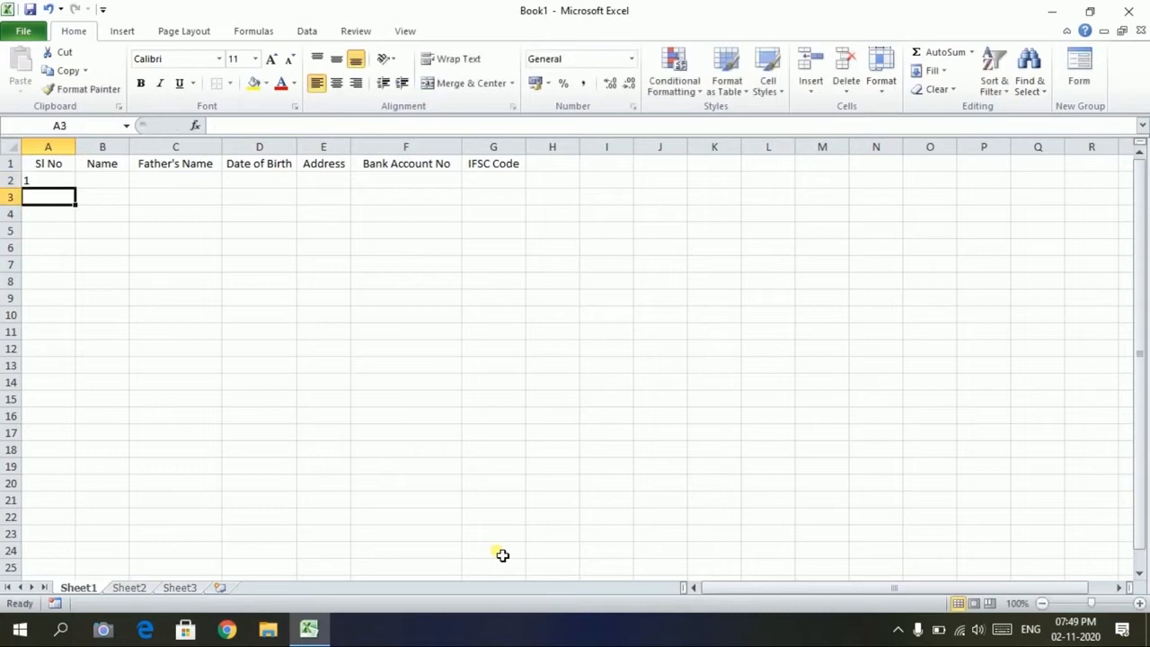
pyautogui.write('2')
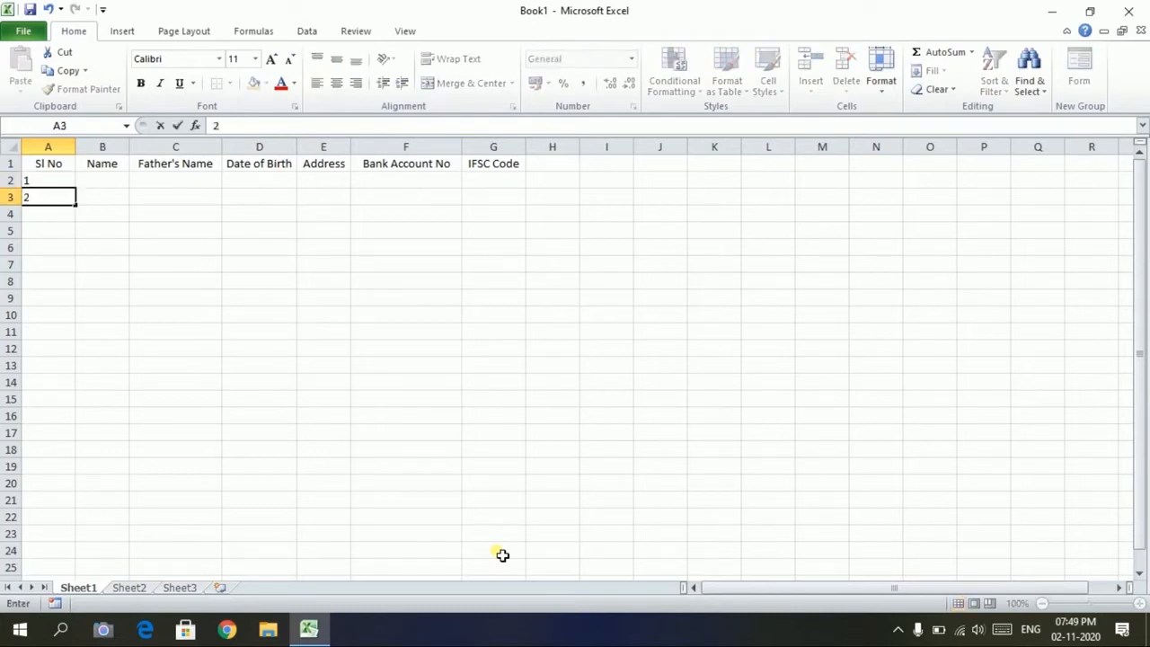
pyautogui.press('Return')
pyautogui.press('Up')
pyautogui.press('Up')
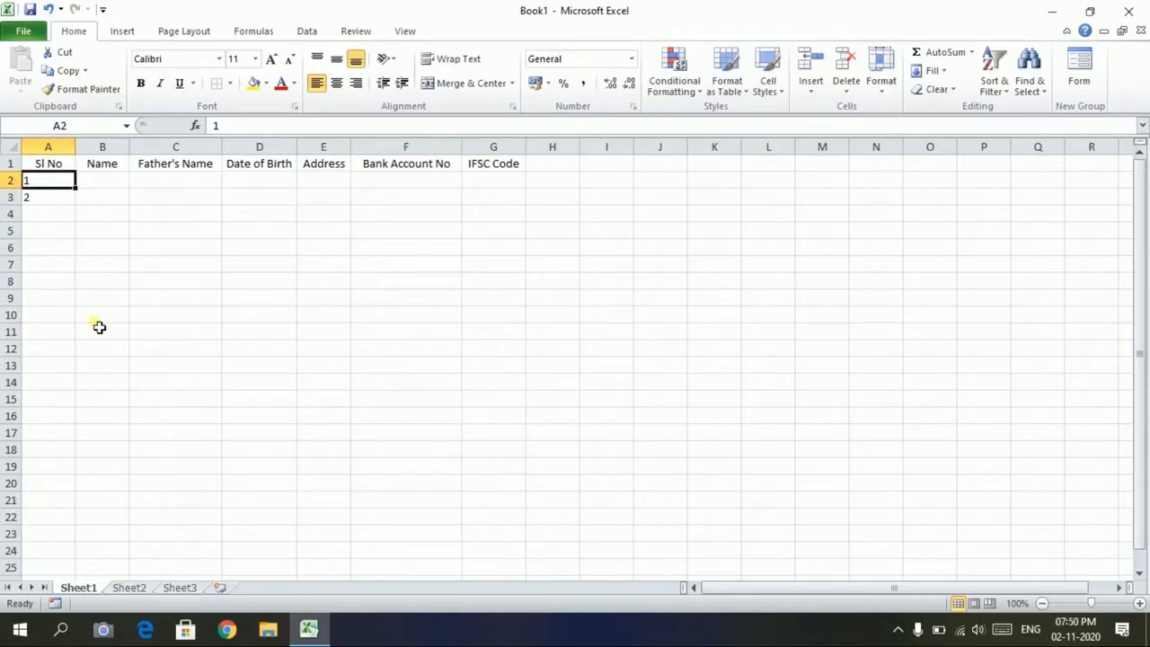
pyautogui.moveTo(82, 252); pyautogui.dragTo(69, 242)
pyautogui.click(46, 185)
pyautogui.moveTo(46, 186); pyautogui.dragTo(50, 195)
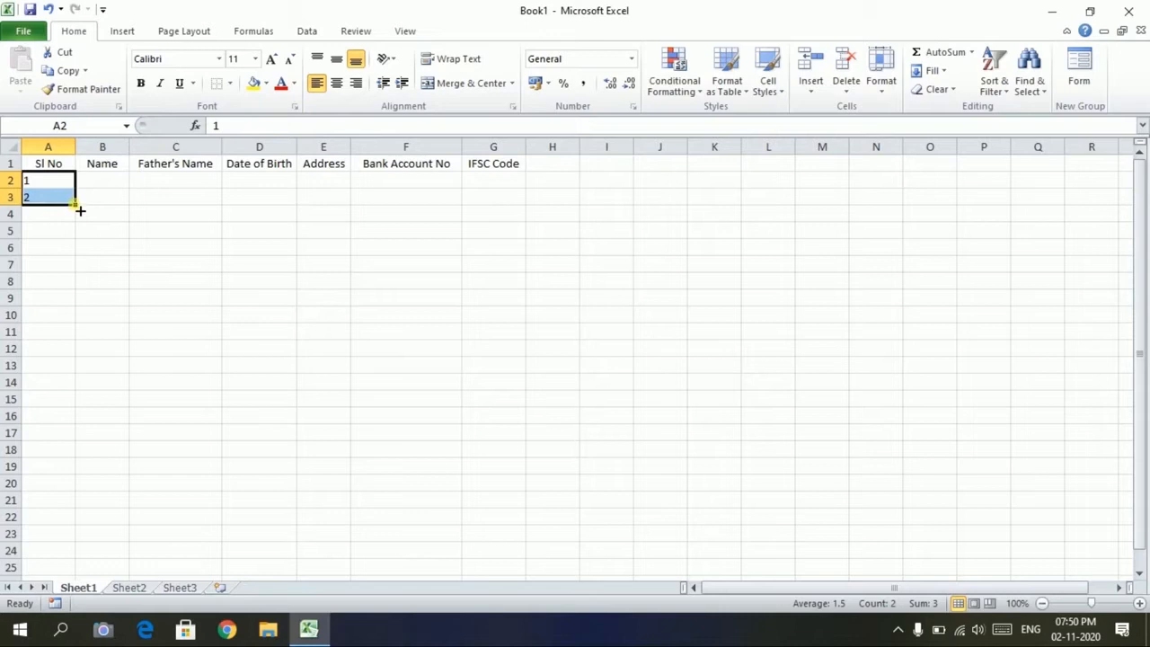
pyautogui.moveTo(78, 207); pyautogui.dragTo(85, 398)
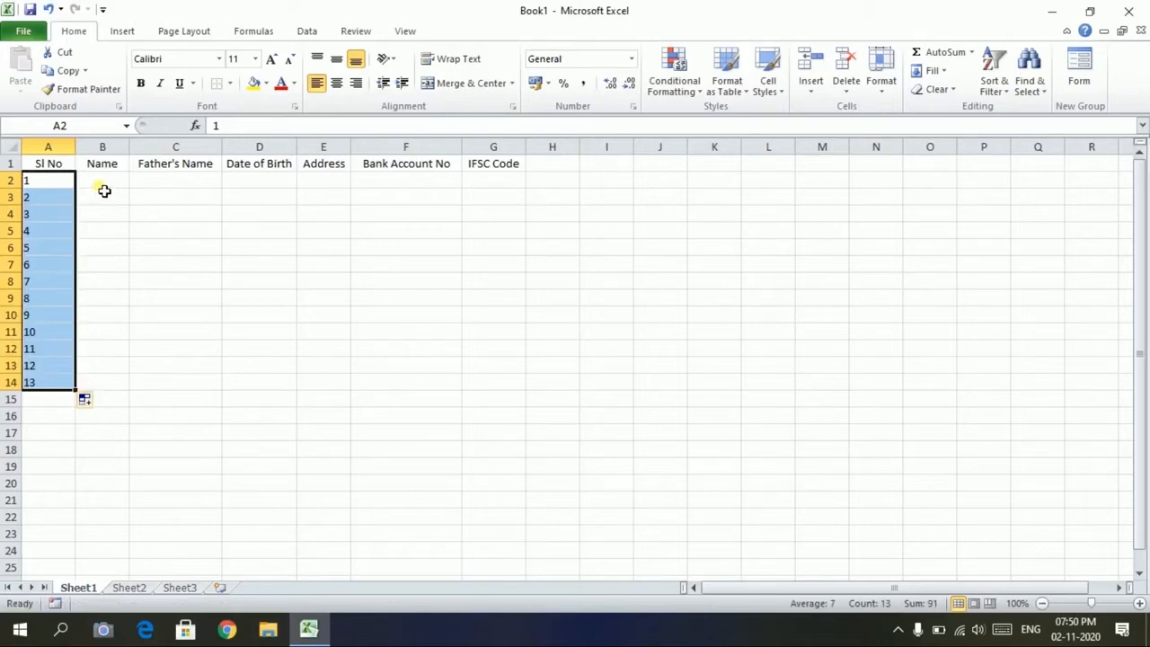
pyautogui.click(104, 185)
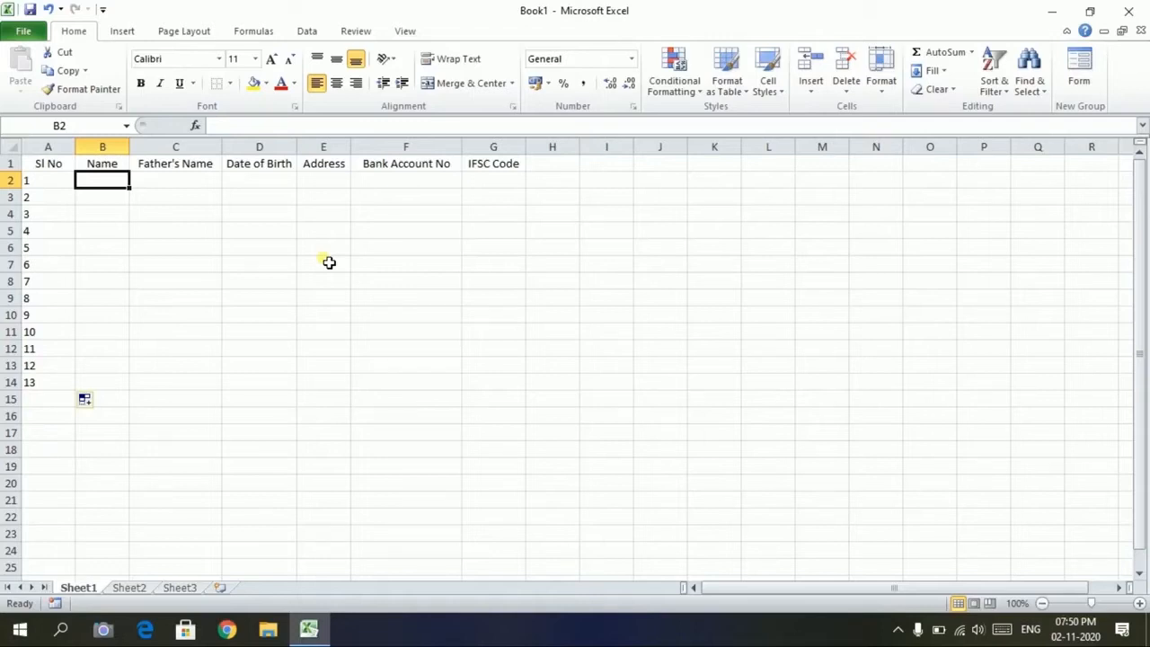
# Enter the first person's record in row 2: name, father's name, birth date, Delhi, account number, IFSC SBIN0839
pyautogui.write('Rakesh')
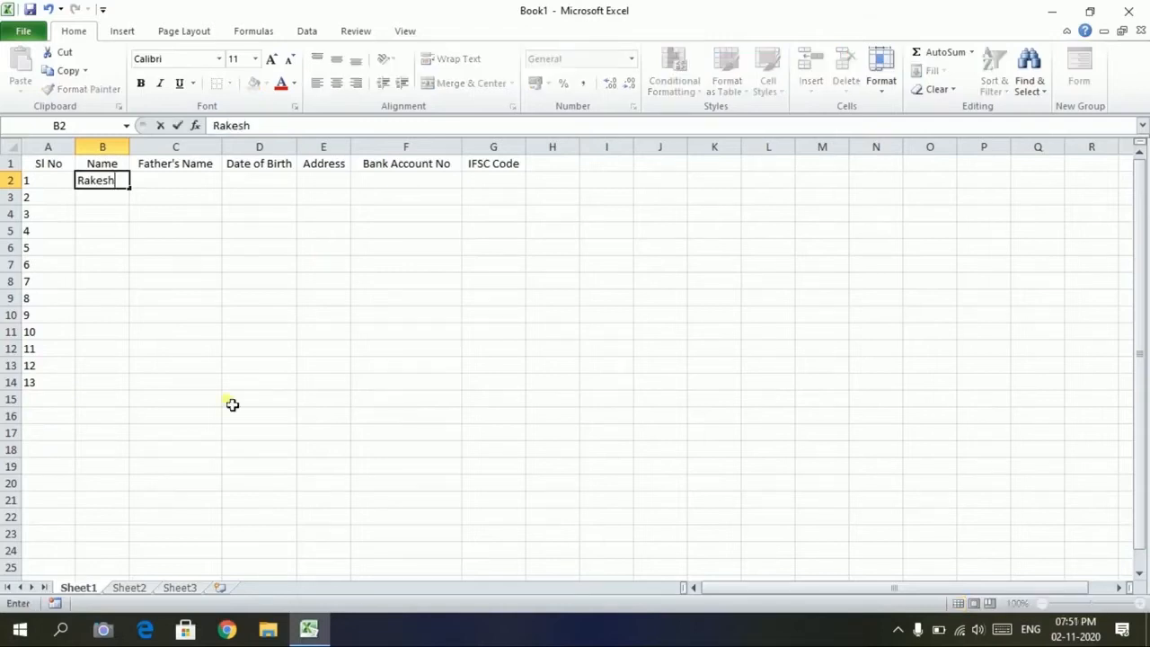
pyautogui.press('Tab')
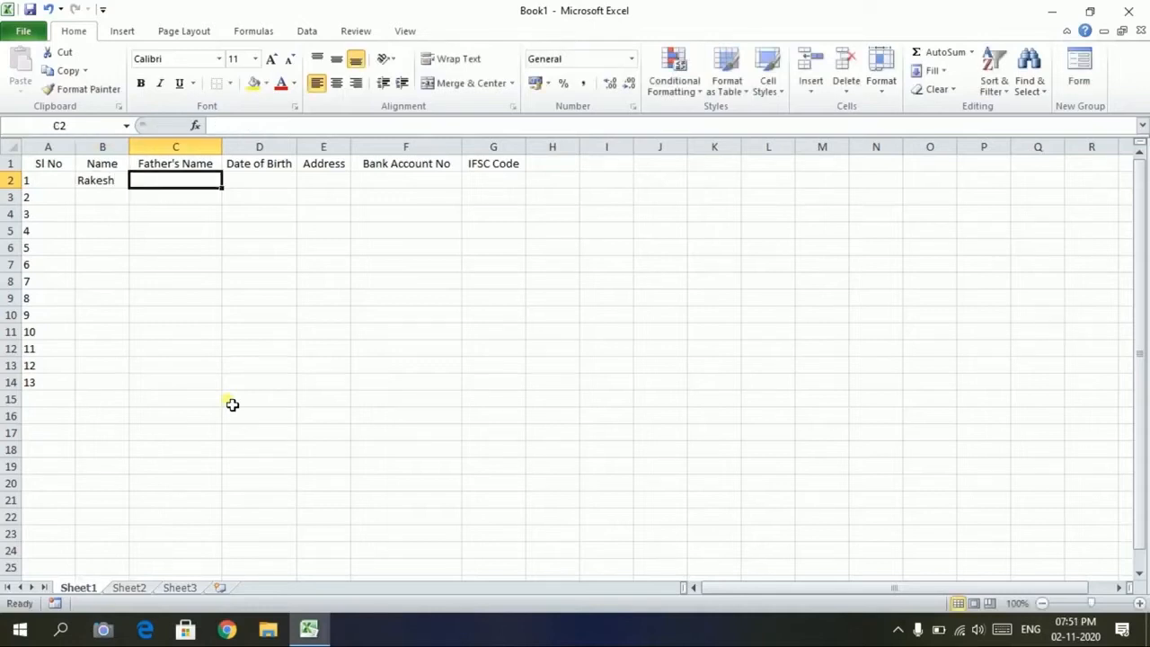
pyautogui.press('Tab')
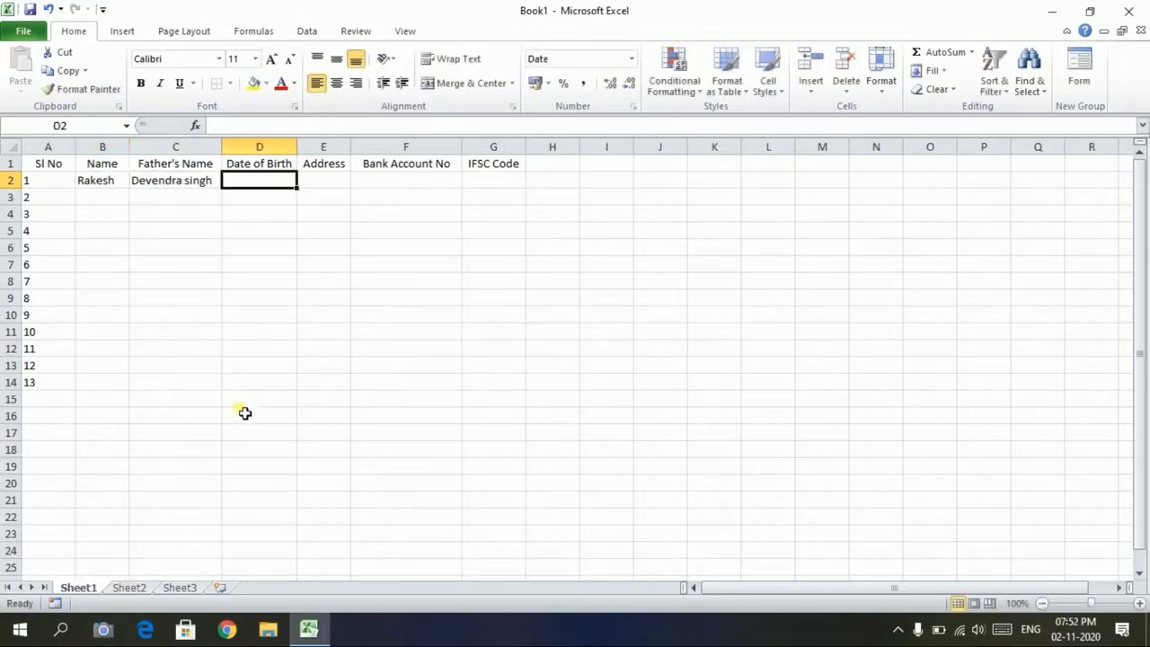
pyautogui.write('12-02-1996')
pyautogui.press('Tab')
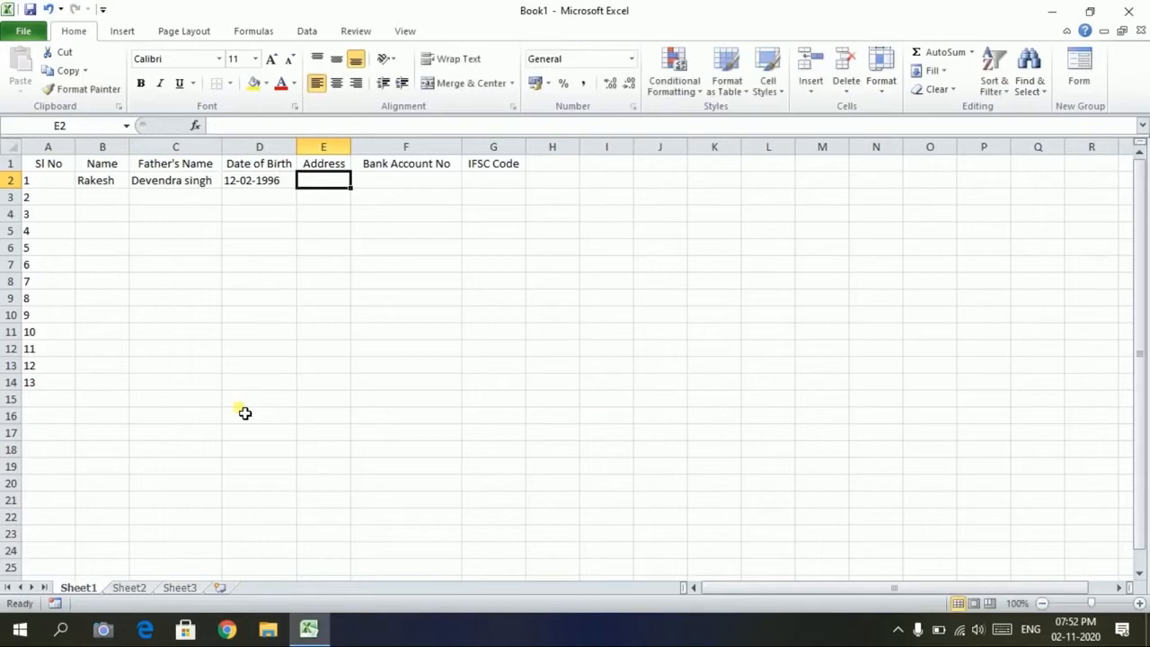
pyautogui.write('Delhi')
pyautogui.press('Tab')
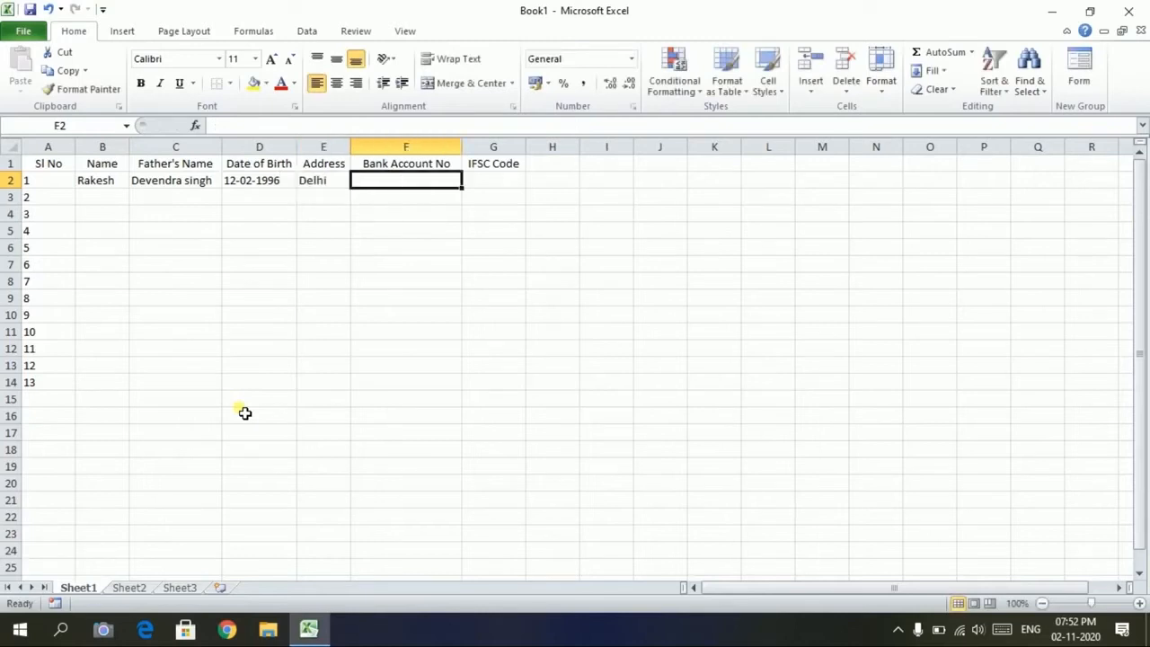
pyautogui.press('Tab')
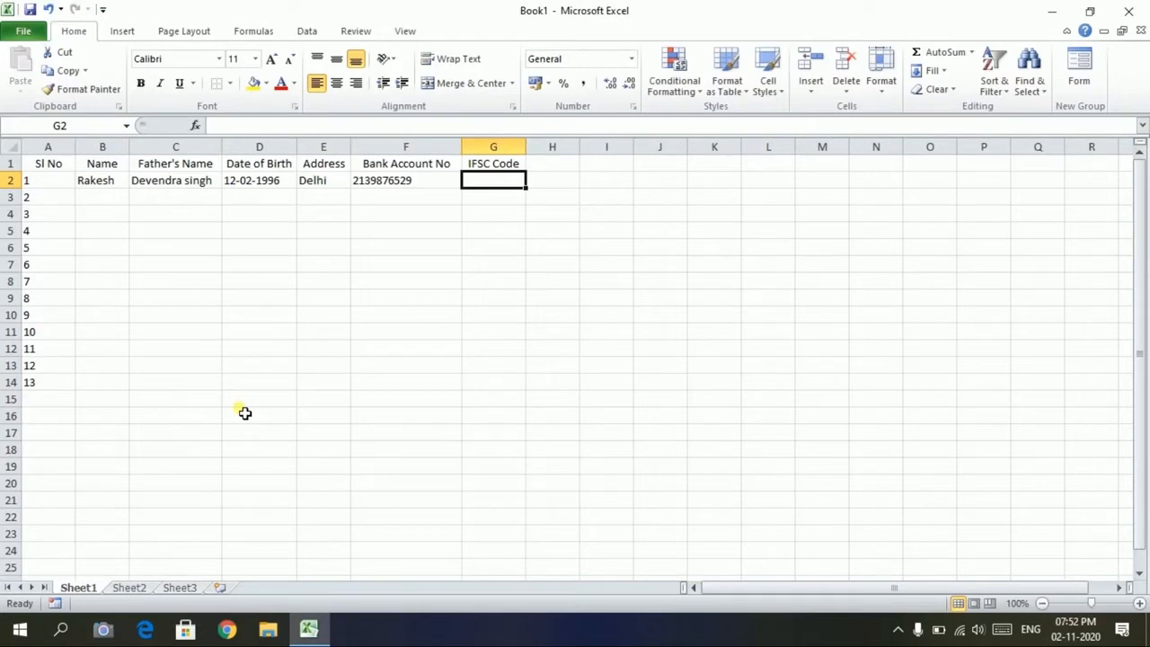
pyautogui.write('SBIN0839')
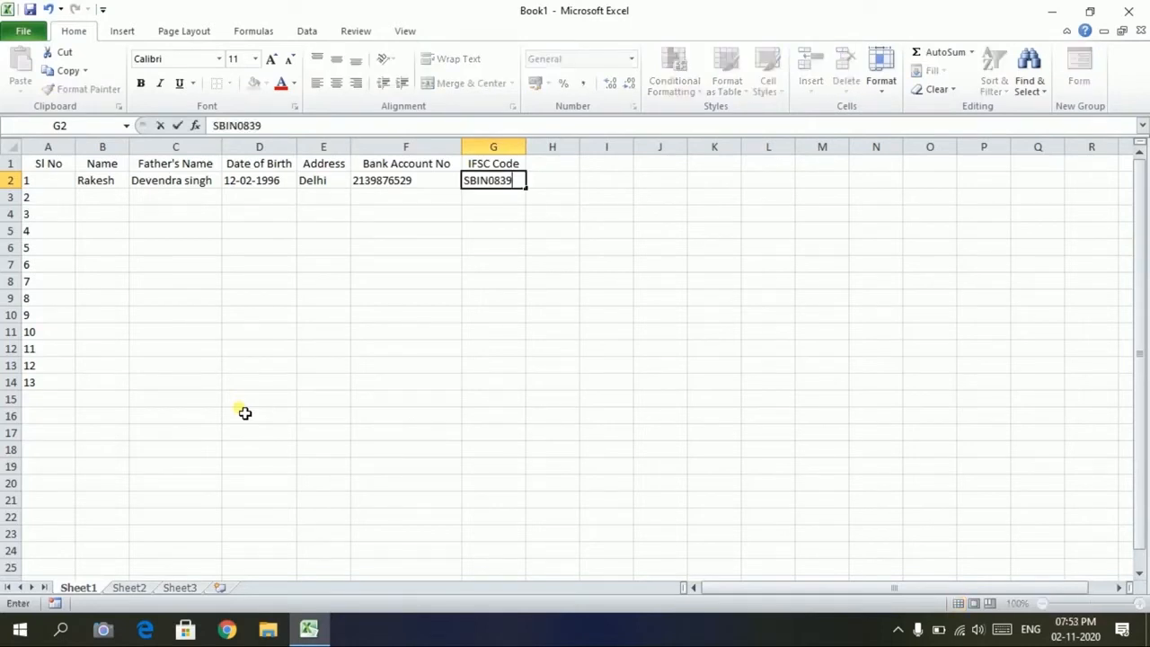
pyautogui.press('Return')
pyautogui.press('Up')
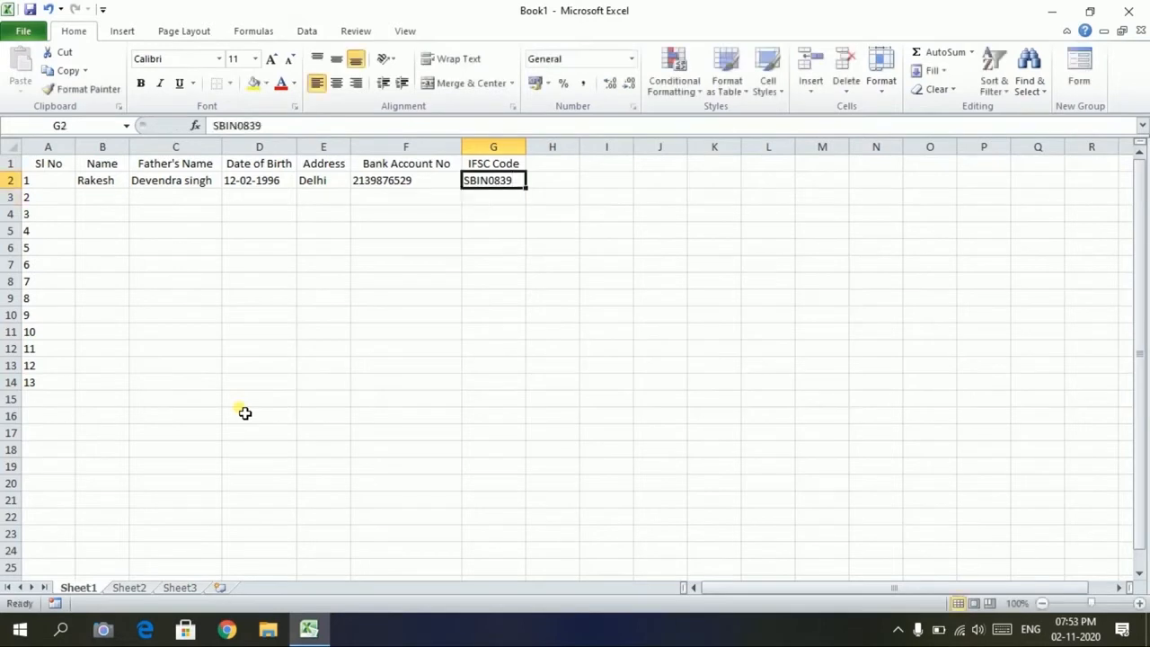
pyautogui.press('Left')
pyautogui.press('Left')
pyautogui.press('Left')
pyautogui.press('Left')
pyautogui.press('Left')
pyautogui.press('Left')
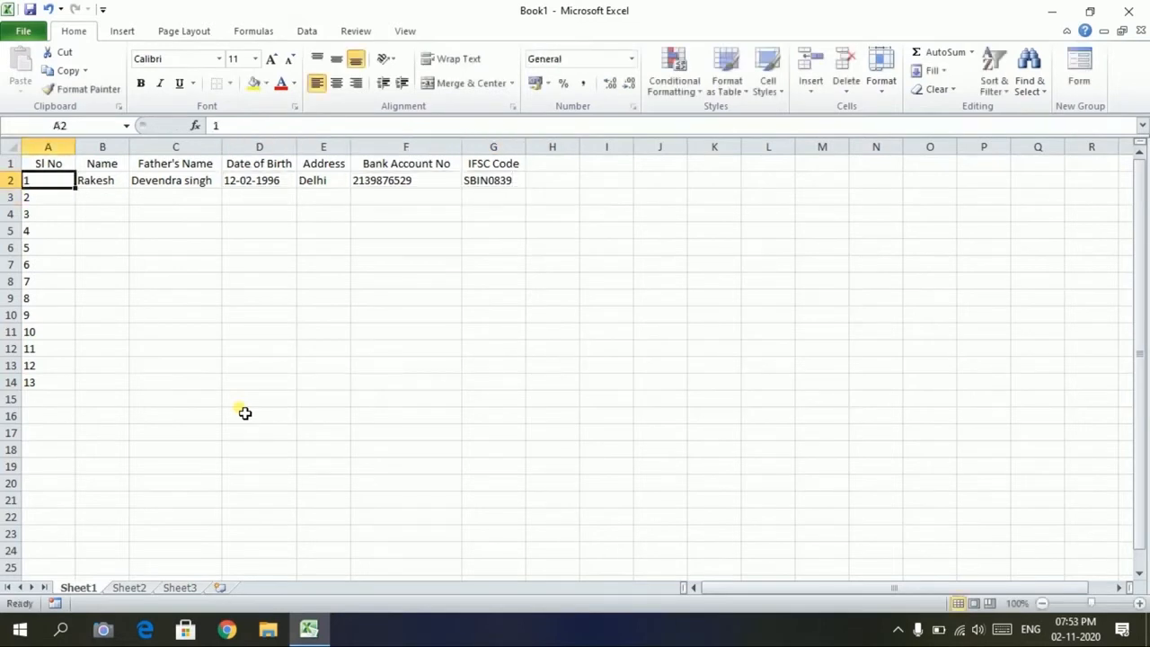
pyautogui.press('Right')
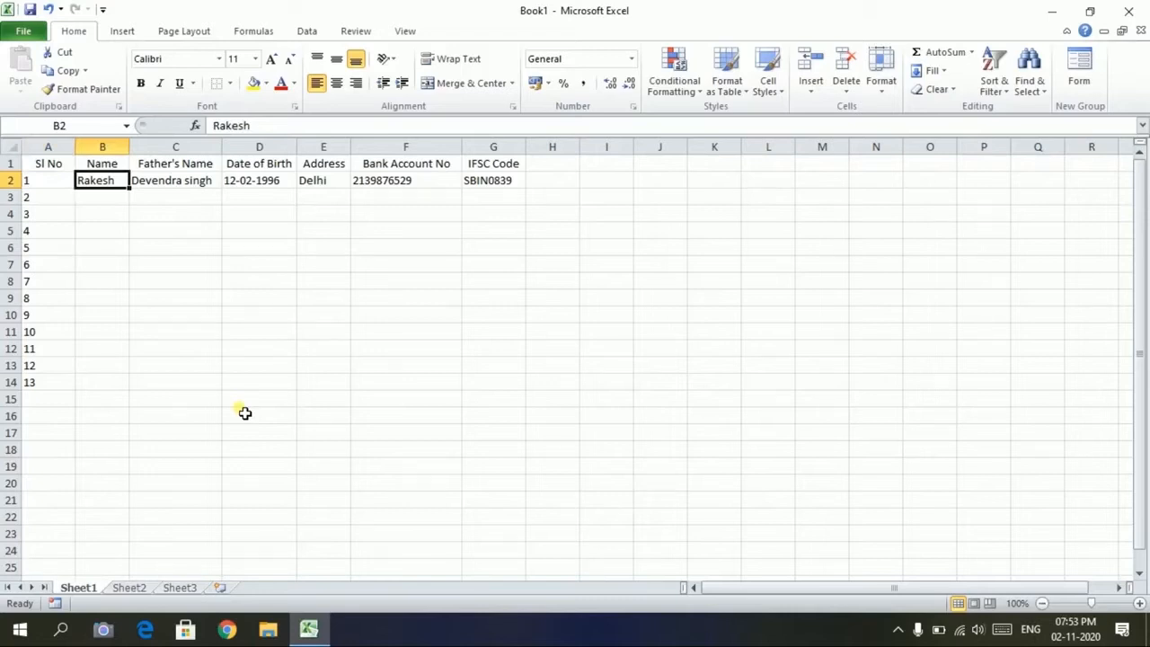
pyautogui.press('Down')
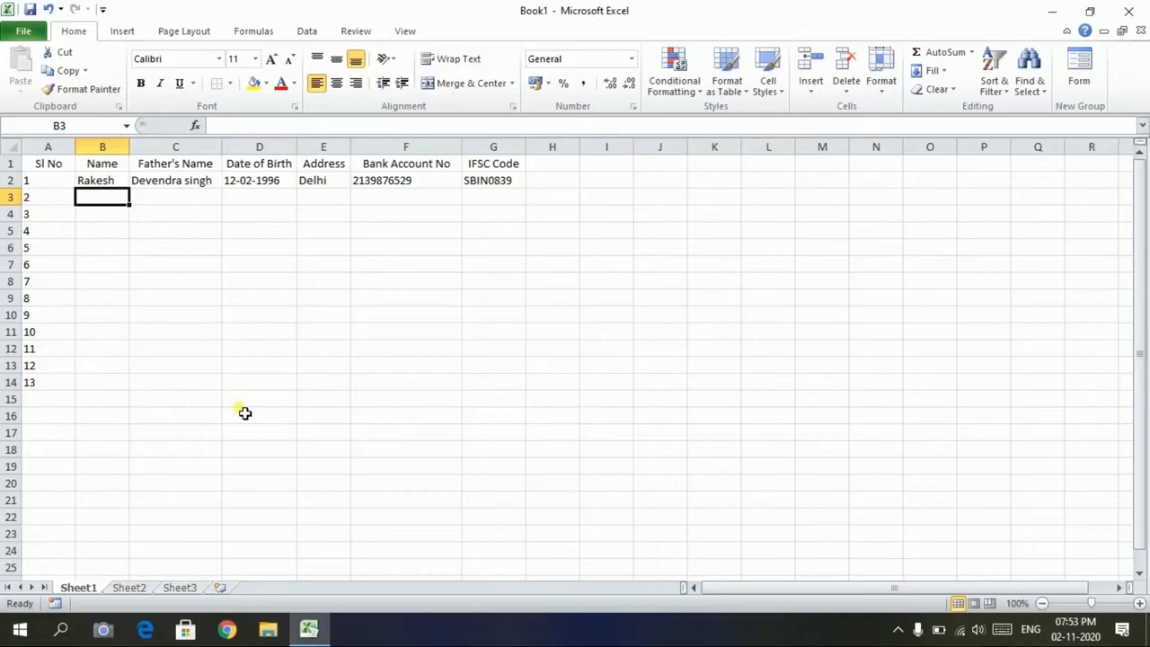
# Enter the second person's record in row 3, with Delhi address and IFSC SBIN0839
pyautogui.write('Naresh')
pyautogui.press('Tab')
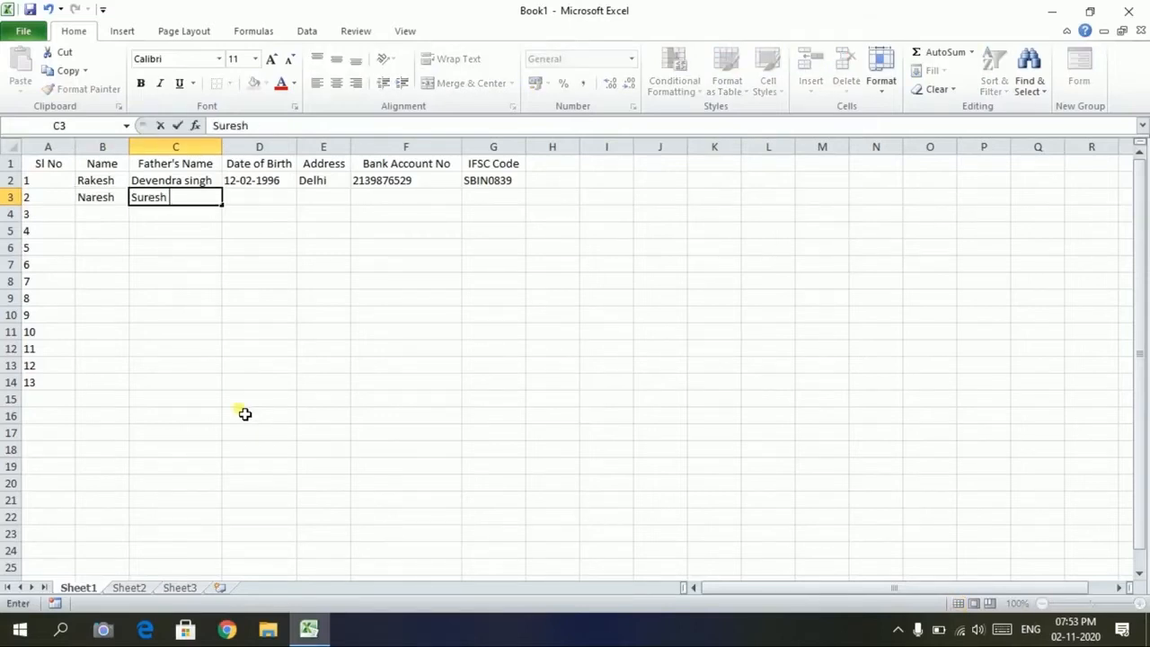
pyautogui.press('Tab')
pyautogui.write('23-02-1998')
pyautogui.press('BackSpace')
pyautogui.write('8')
pyautogui.press('Tab')
pyautogui.write('Delhi')
pyautogui.press('Tab')
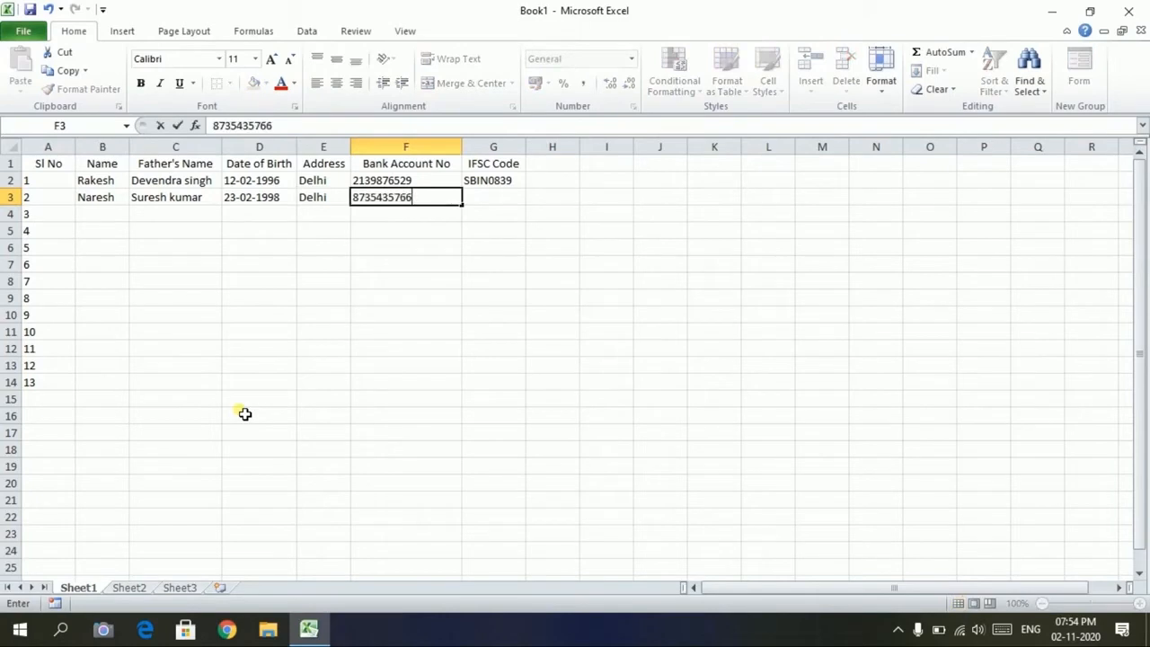
pyautogui.press('Tab')
pyautogui.write('SBIN0839')
pyautogui.press('Return')
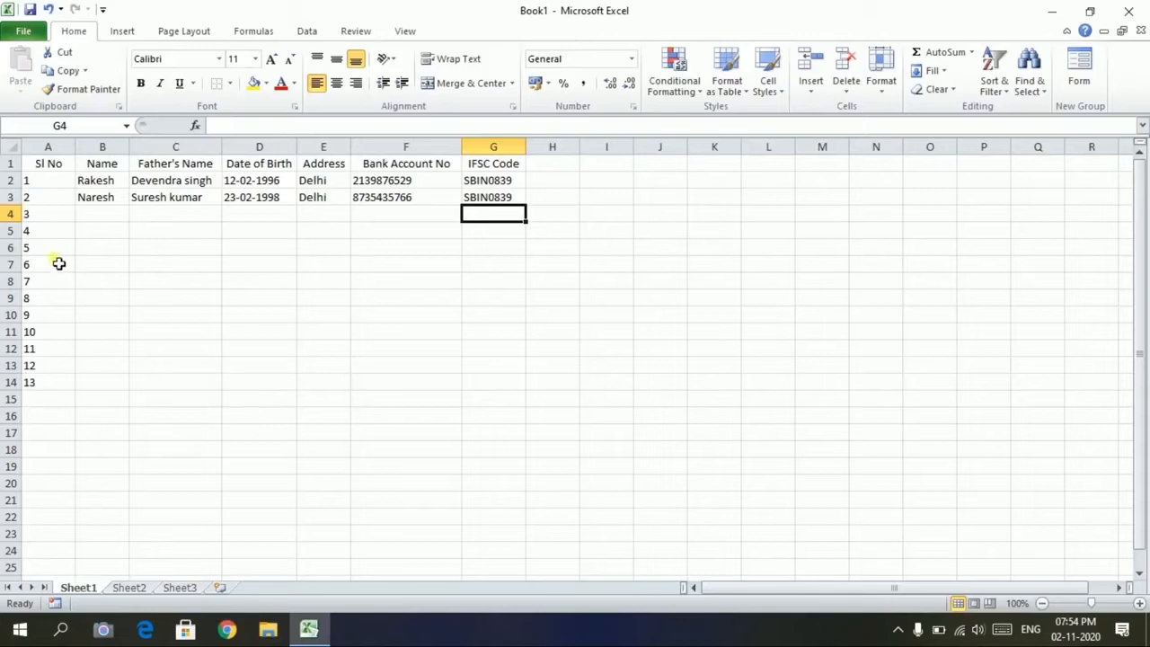
# Clear the unused serial numbers 3 to 13 from column A below row 3
pyautogui.click(92, 216)
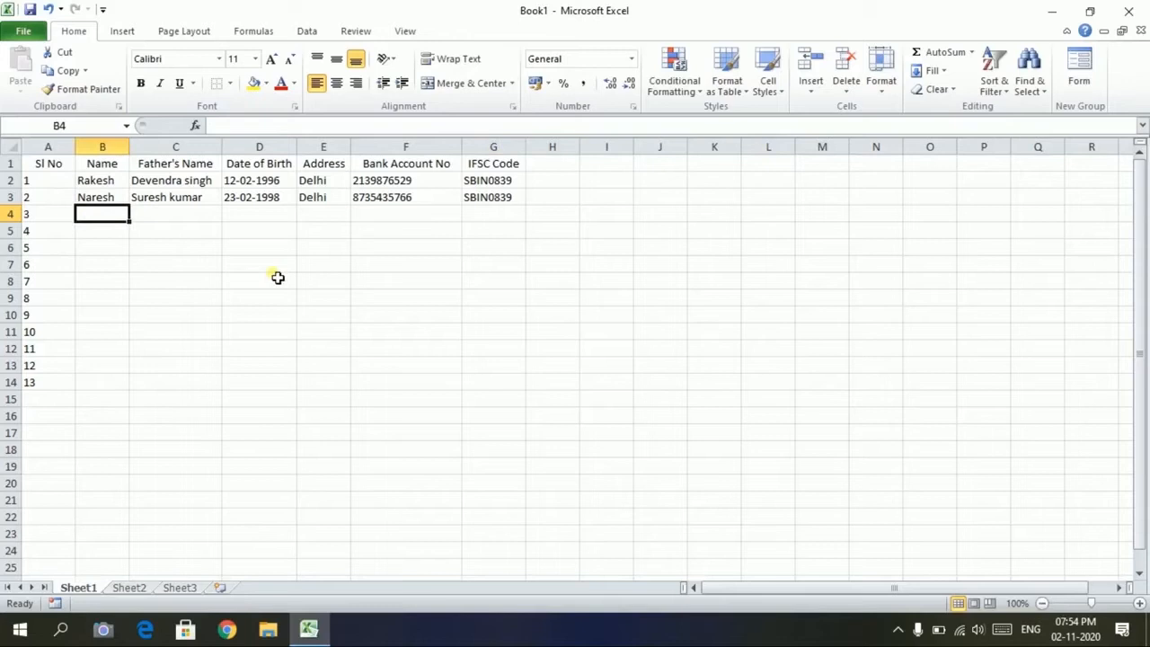
pyautogui.press('Up')
pyautogui.press('Down')
pyautogui.press('Down')
pyautogui.press('Down')
pyautogui.press('Down')
pyautogui.press('Down')
pyautogui.press('Down')
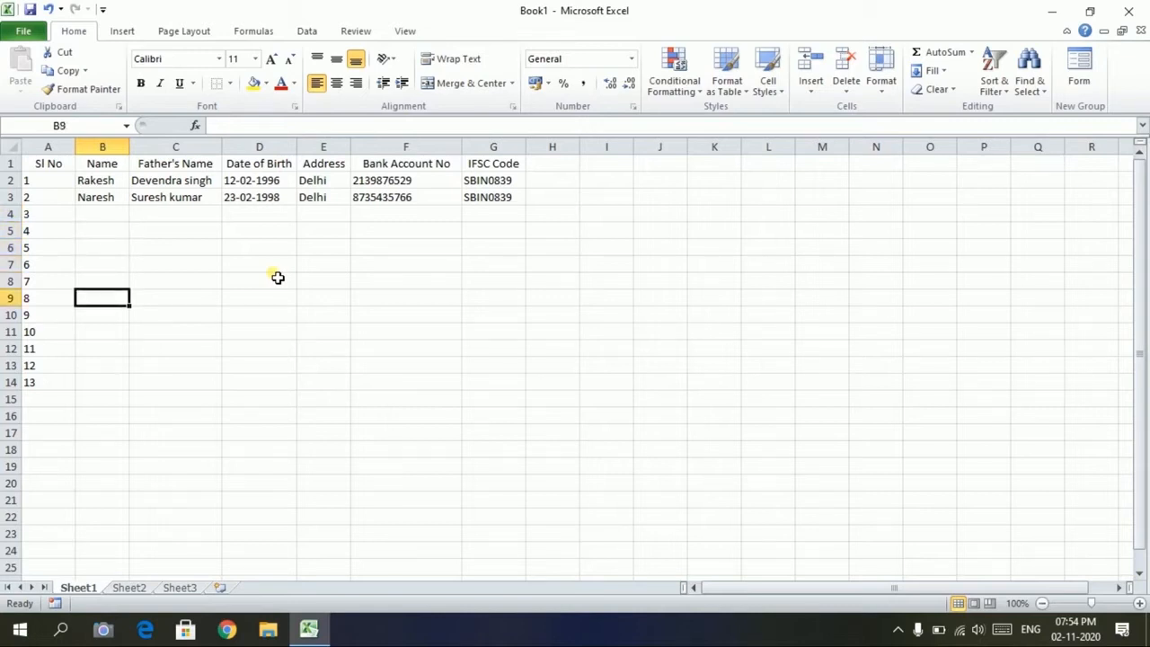
pyautogui.click(103, 216)
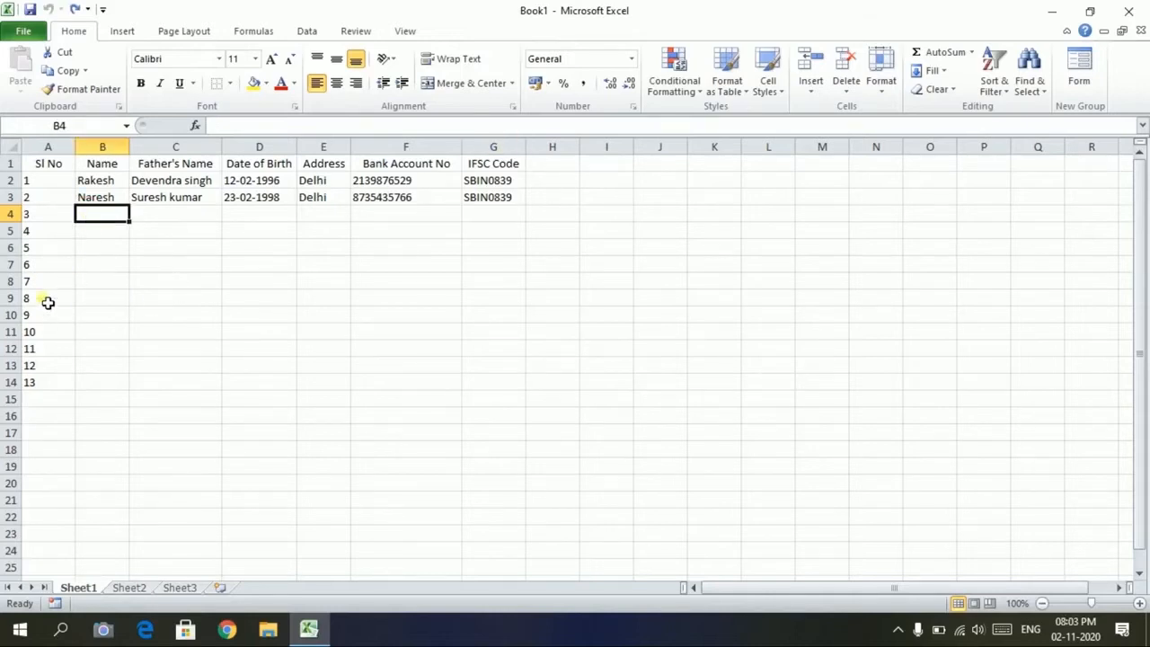
pyautogui.moveTo(49, 216); pyautogui.dragTo(80, 401)
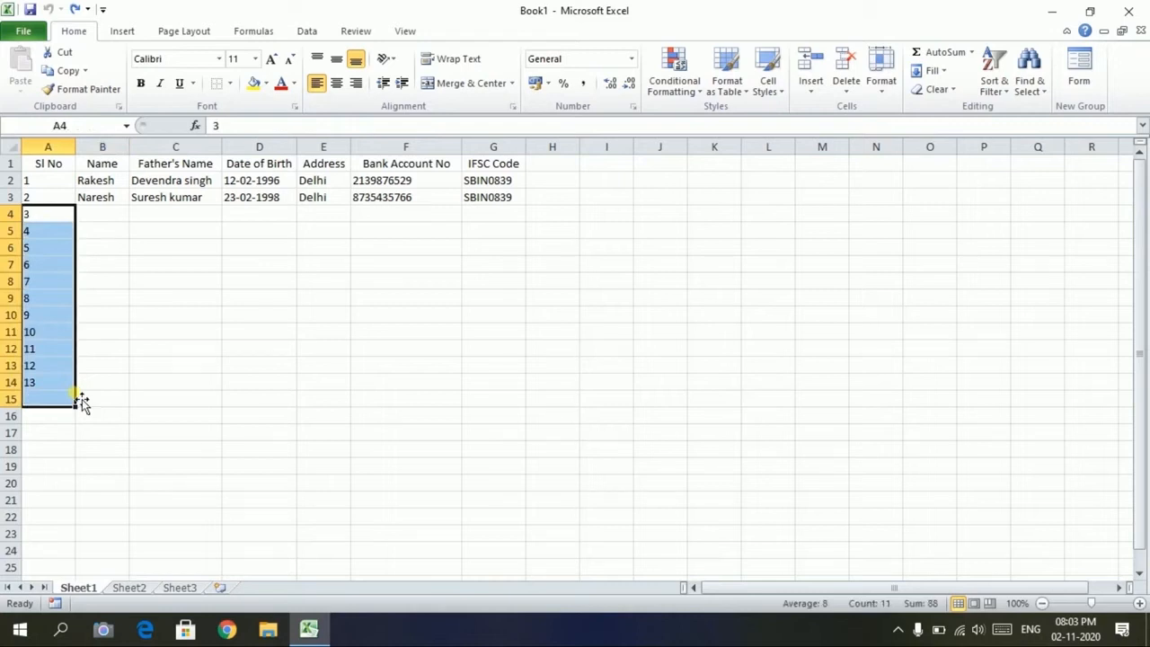
pyautogui.press('Delete')
pyautogui.click(108, 218)
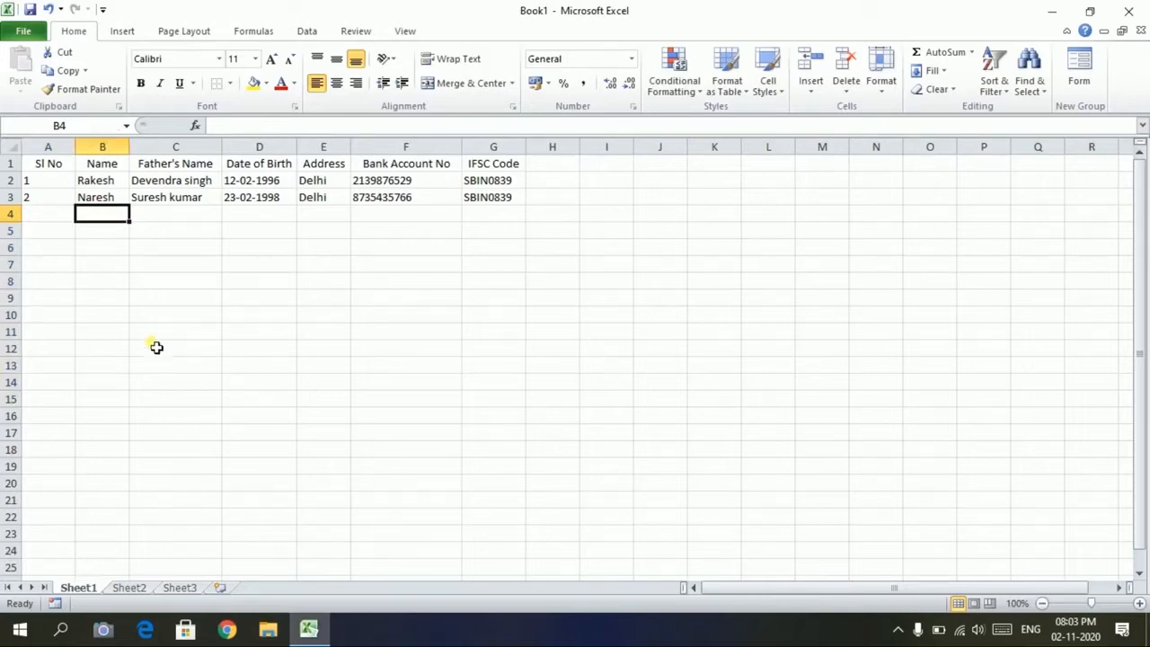
pyautogui.click(23, 32)
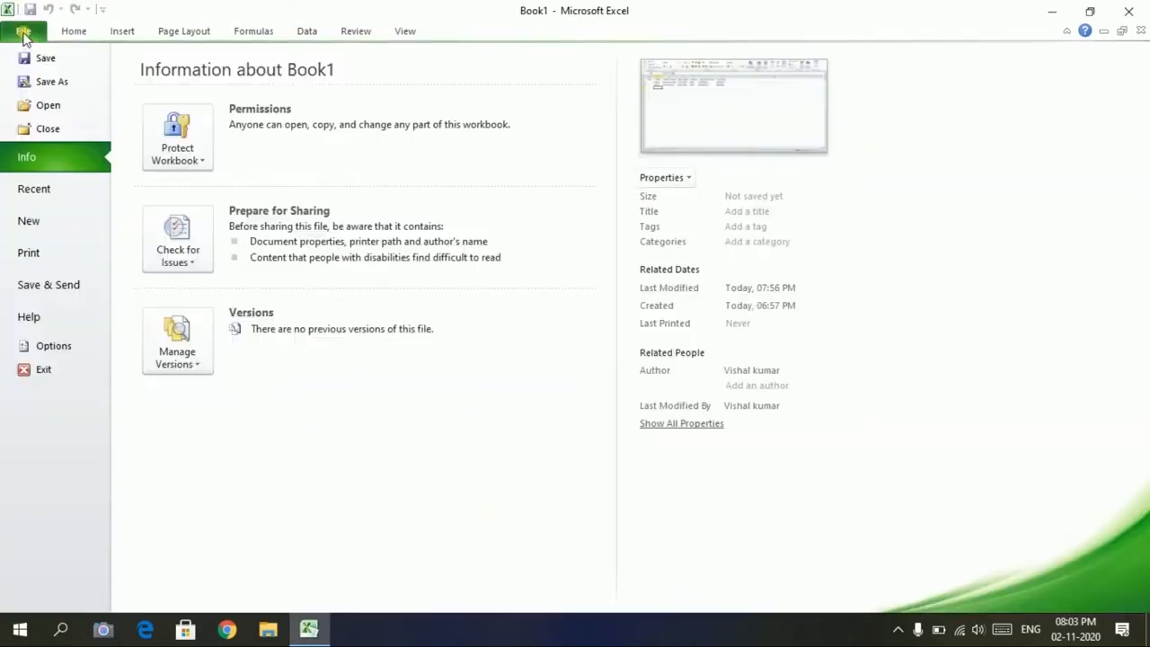
# Add the Form... command from All Commands to the Quick Access Toolbar and confirm with OK
pyautogui.click(51, 350)
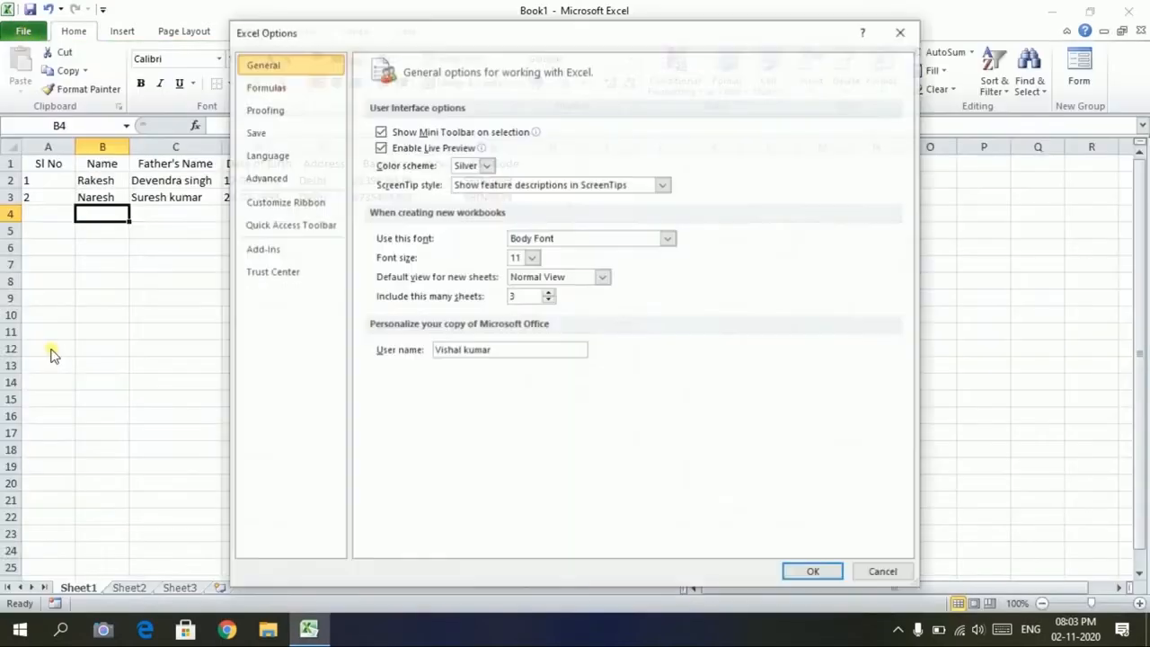
pyautogui.click(295, 236)
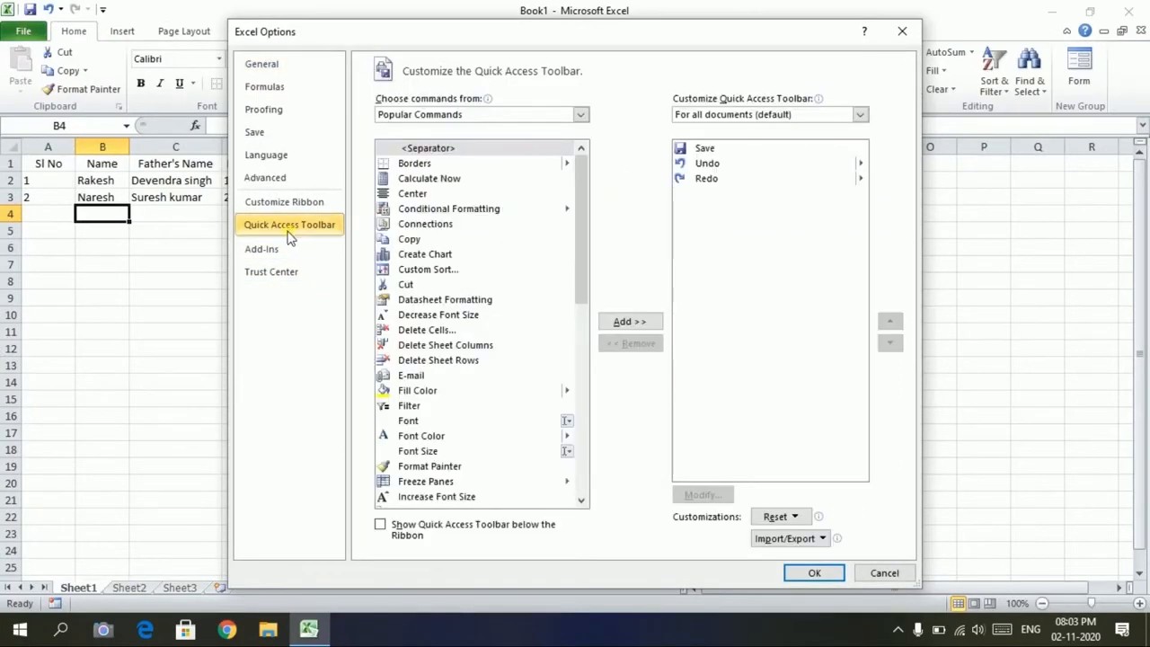
pyautogui.click(504, 118)
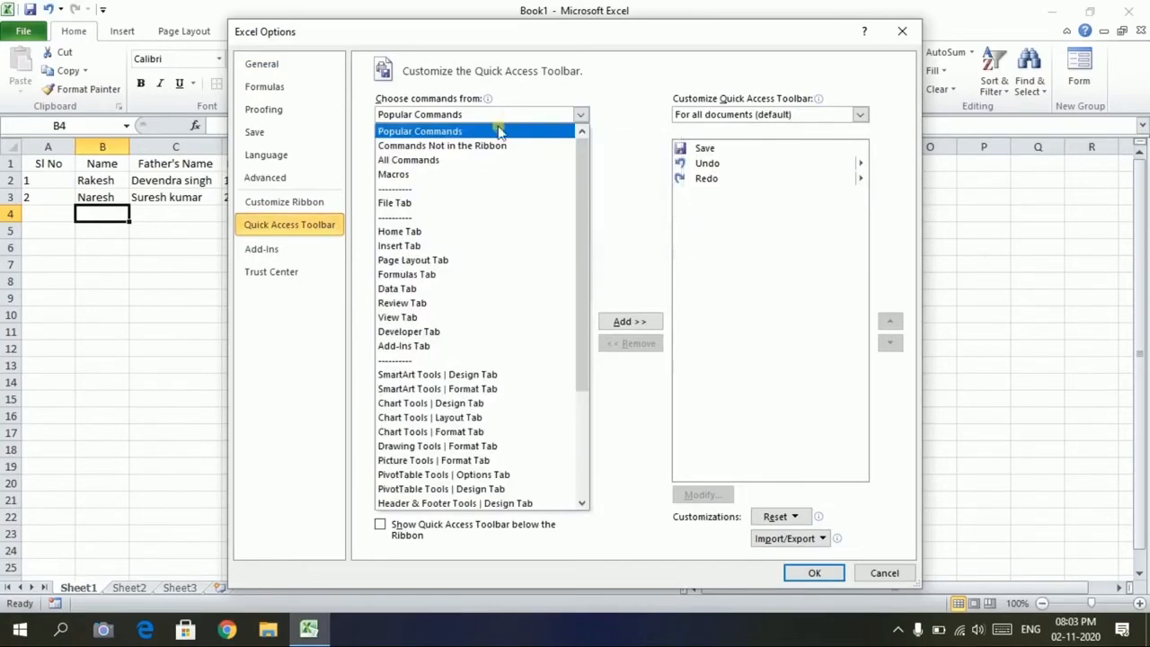
pyautogui.click(458, 162)
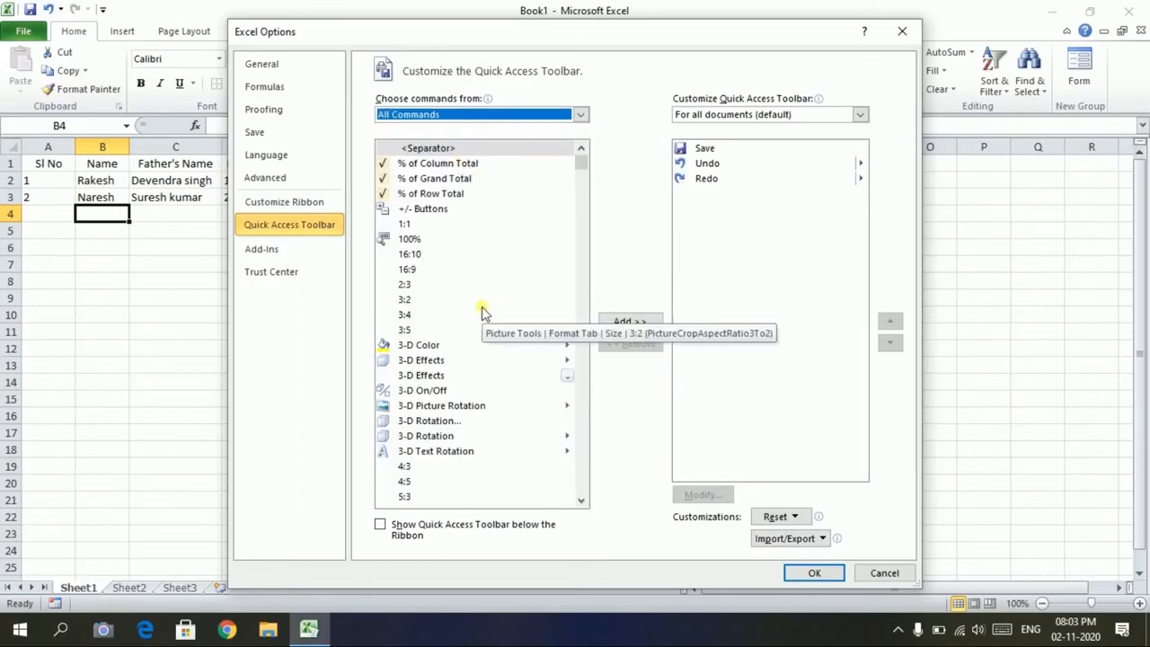
pyautogui.scroll(-20, 482, 306)
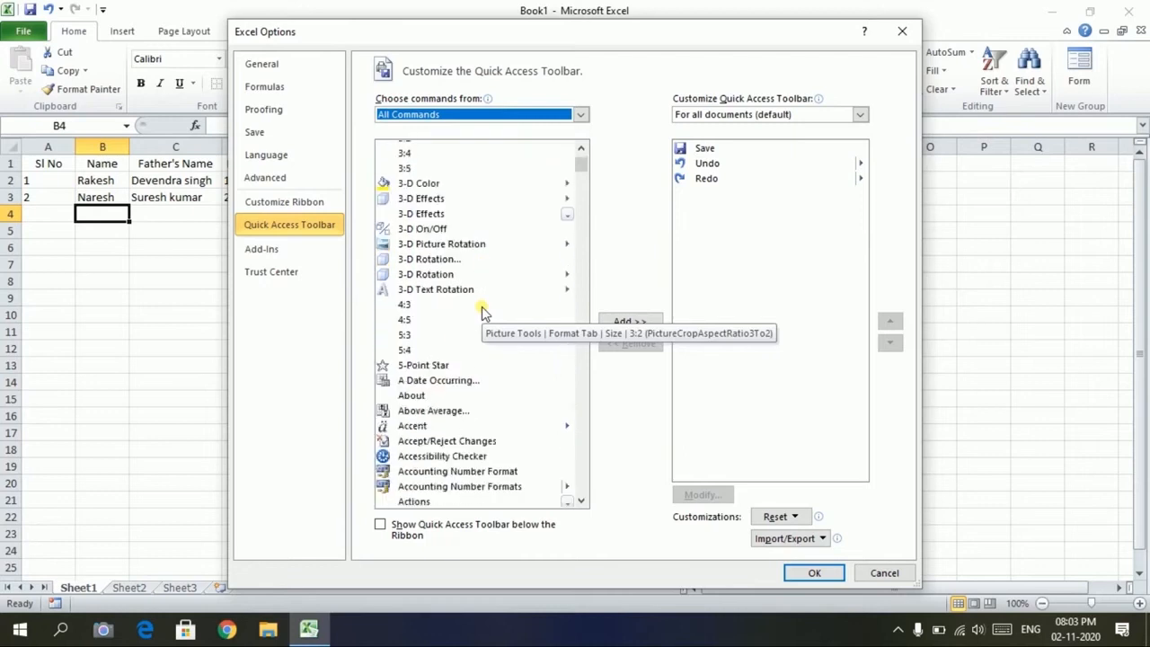
pyautogui.scroll(-18, 481, 309)
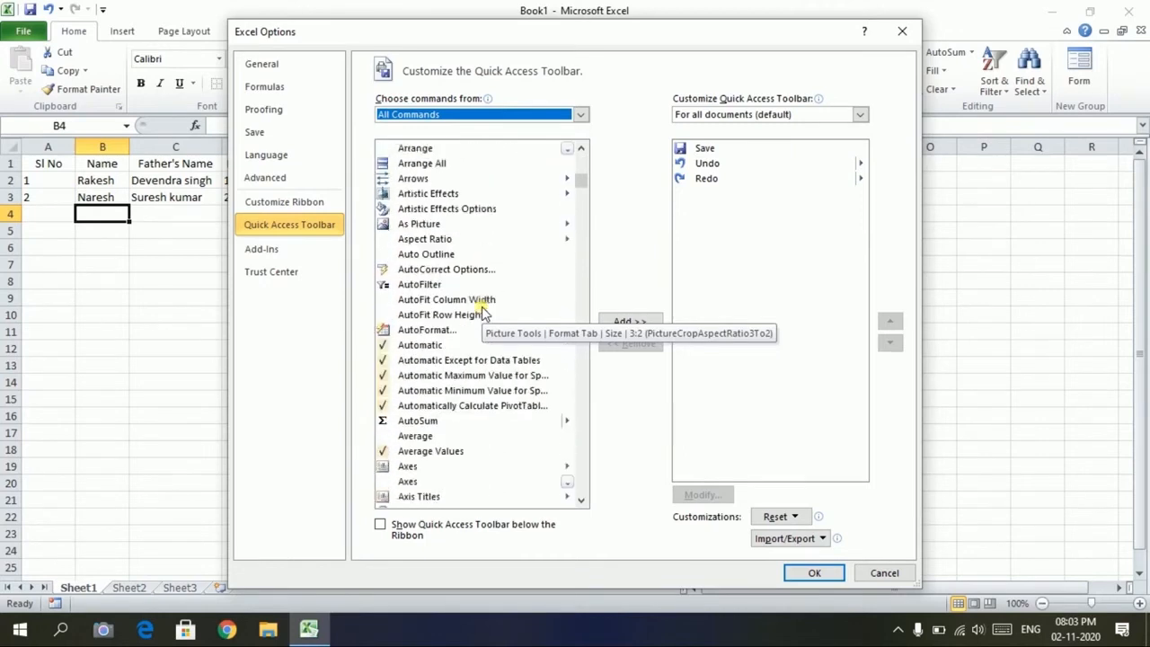
pyautogui.scroll(-10, 481, 309)
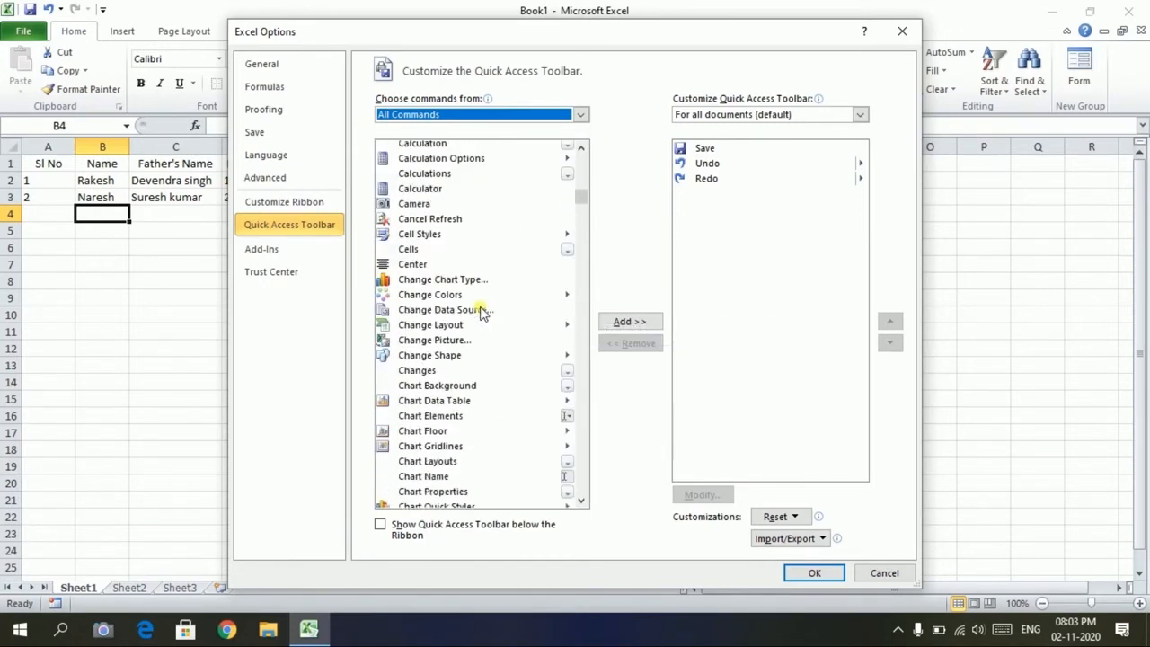
pyautogui.moveTo(580, 198); pyautogui.dragTo(575, 255)
pyautogui.scroll(-15, 513, 276)
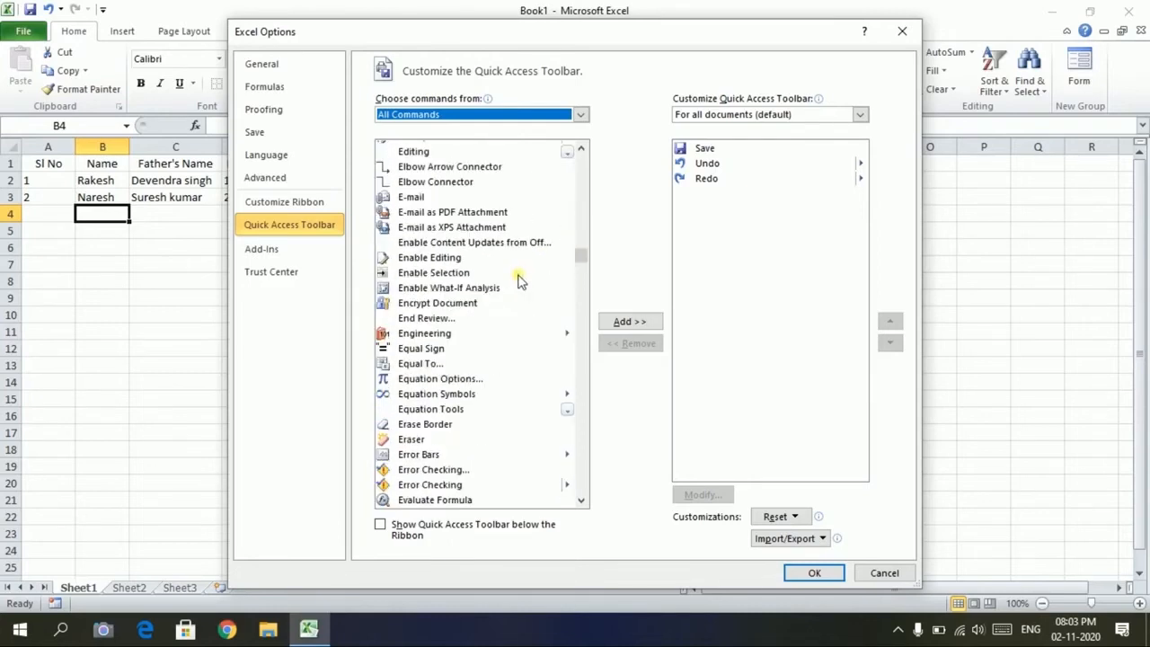
pyautogui.scroll(-6, 510, 266)
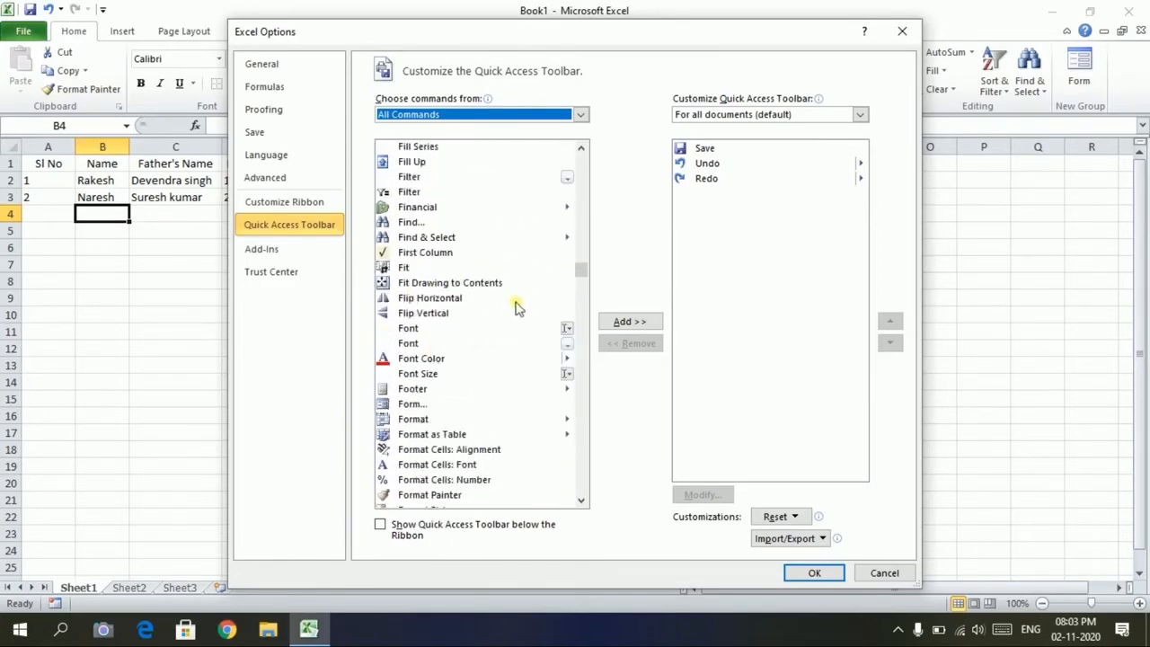
pyautogui.click(392, 405)
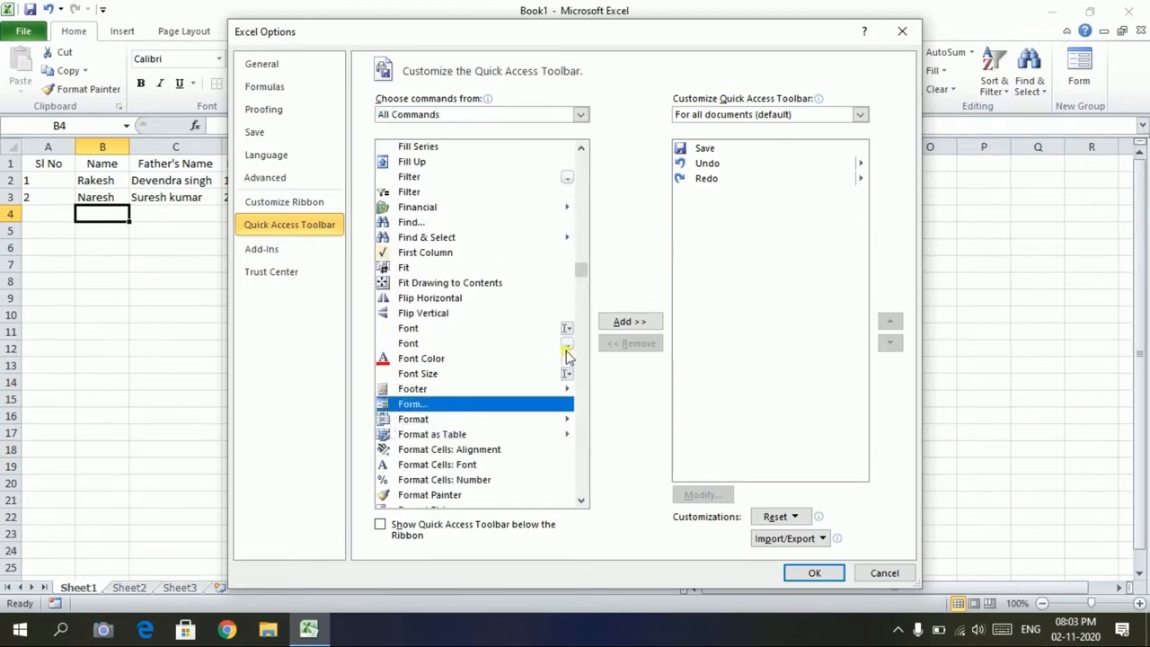
pyautogui.click(626, 323)
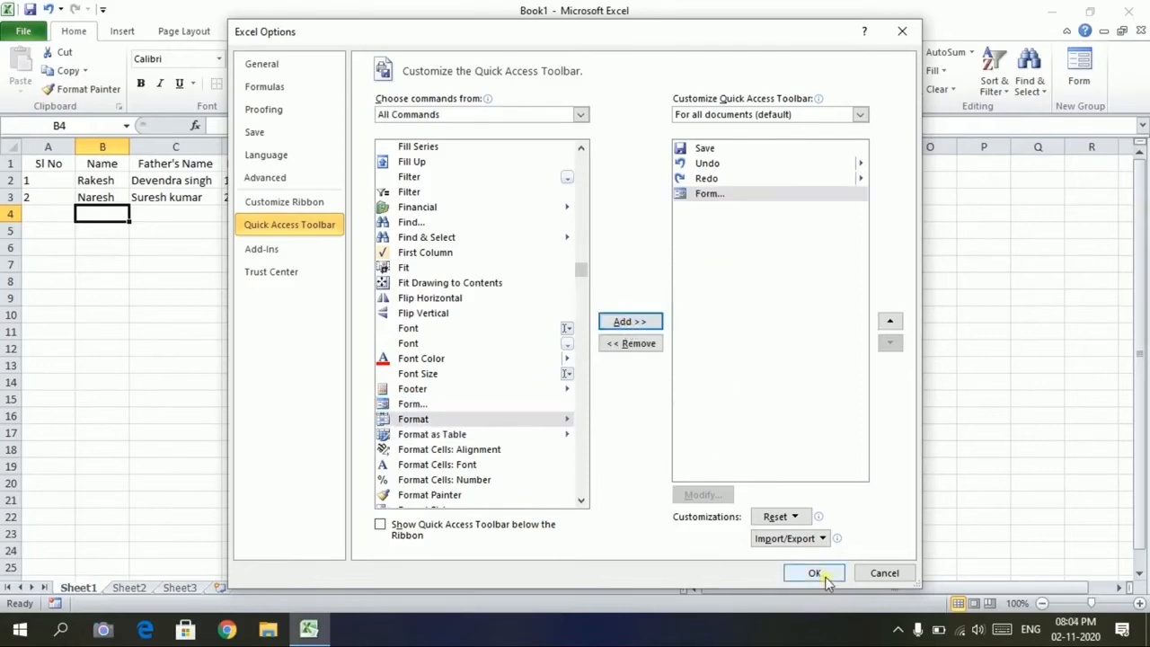
pyautogui.click(814, 573)
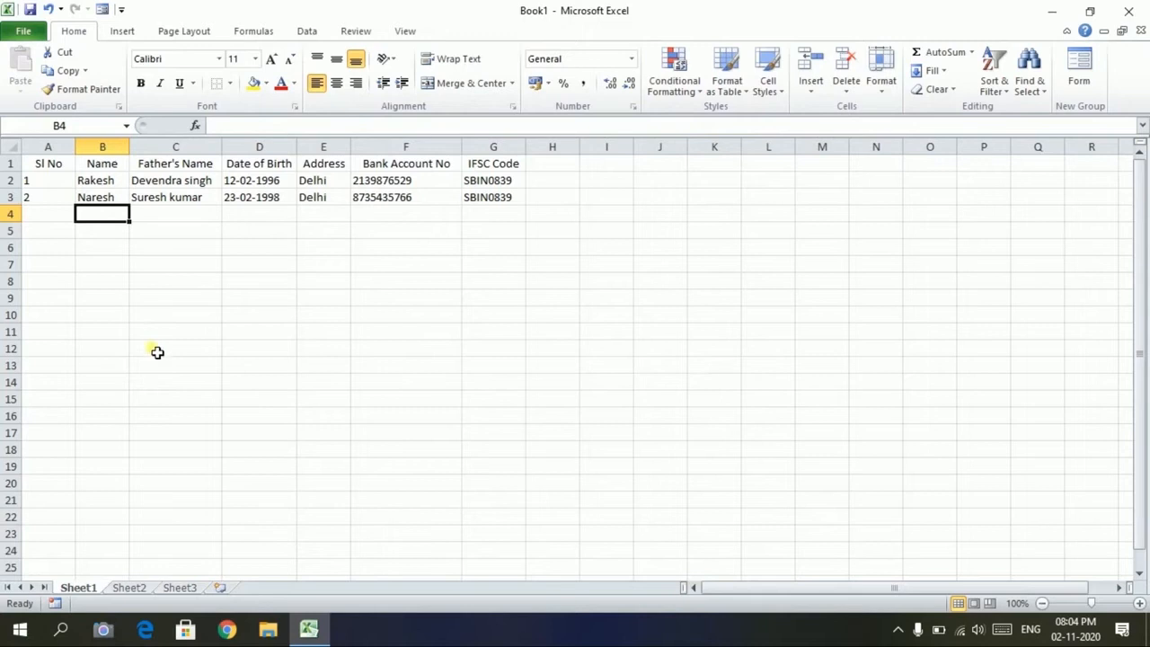
# Open the Sheet1 data-entry form from the Quick Access Toolbar Form button
pyautogui.click(102, 11)
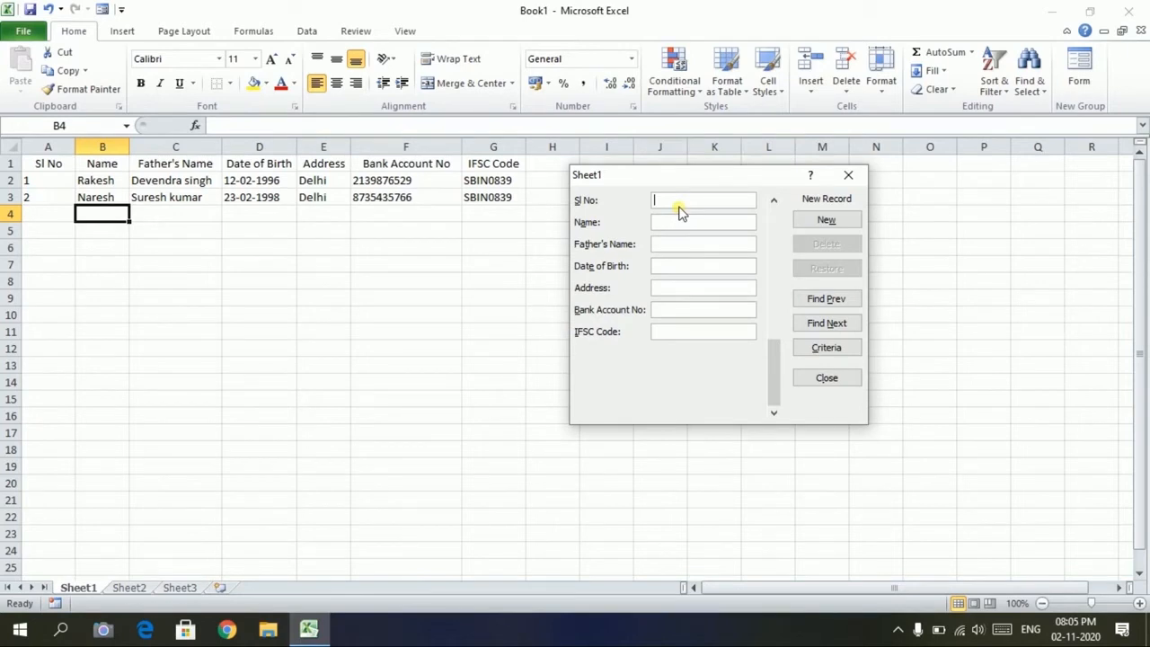
# Add record Sl No 3 through the data form, with Delhi address and IFSC SBIN0987
pyautogui.write('3')
pyautogui.press('Tab')
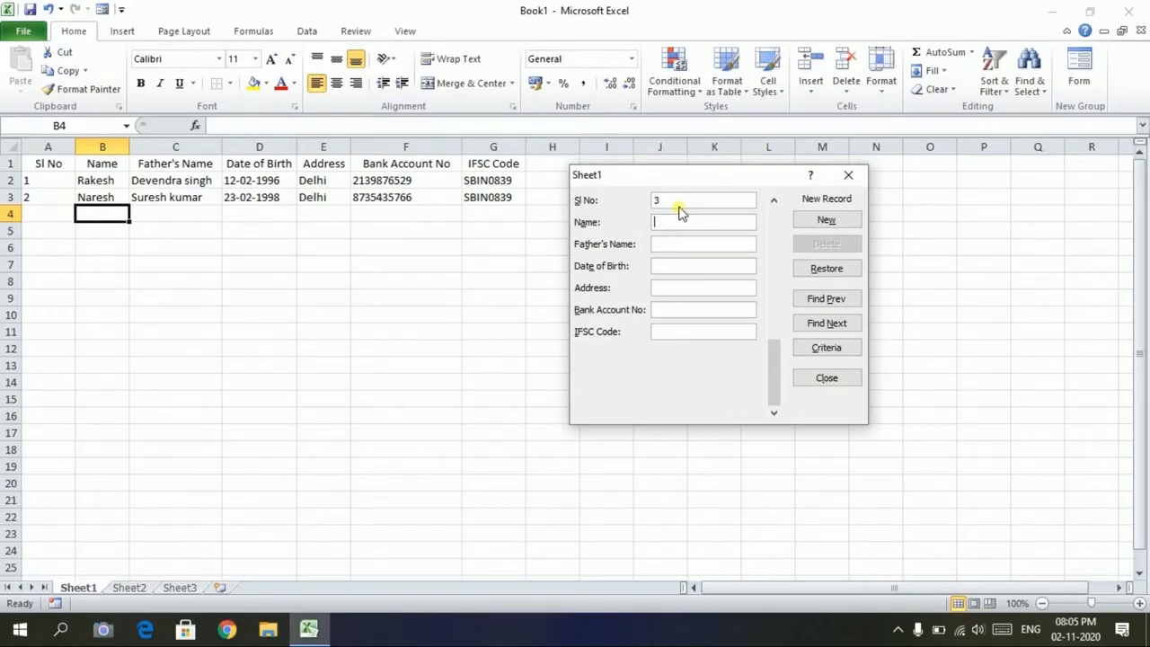
pyautogui.write('Mohit')
pyautogui.press('Tab')
pyautogui.write('Diwakar')
pyautogui.press('Tab')
pyautogui.write('12-07-1992')
pyautogui.write('Delhi')
pyautogui.press('Tab')
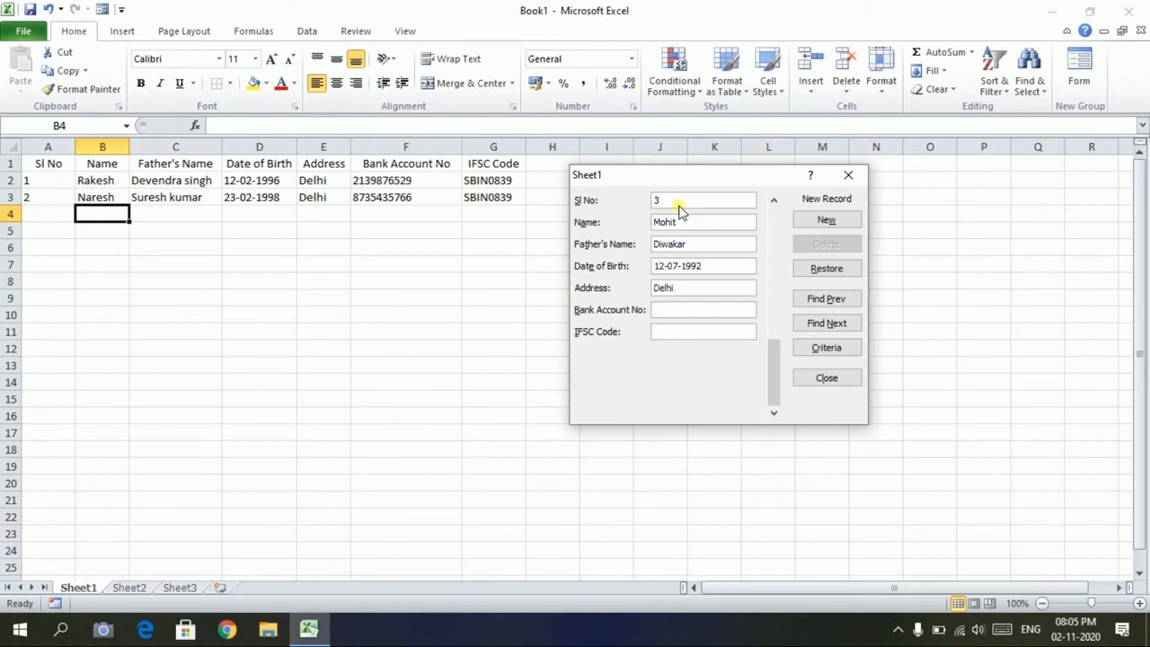
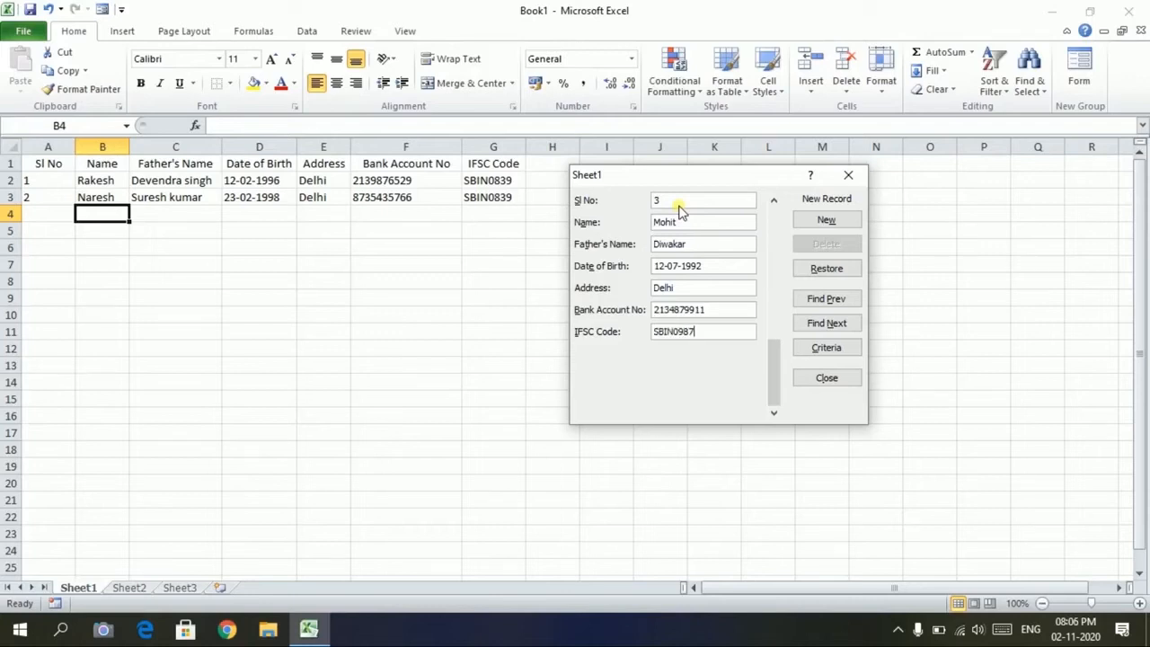
pyautogui.press('Return')
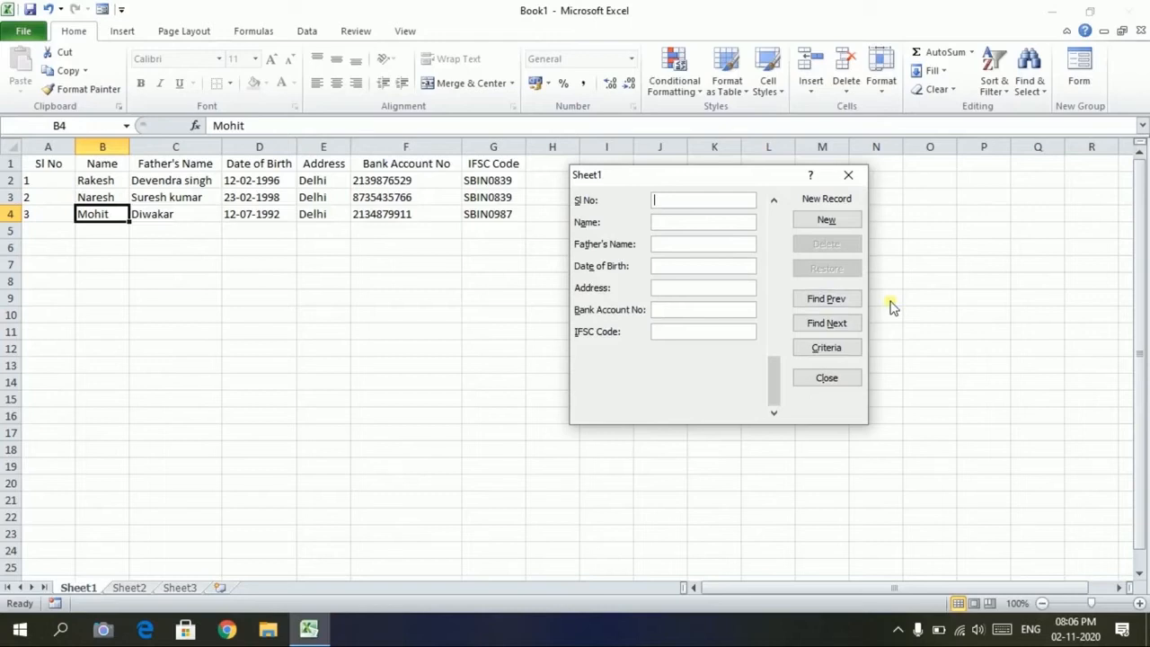
# Add record Sl No 4 through the data form and close the form
pyautogui.write('4')
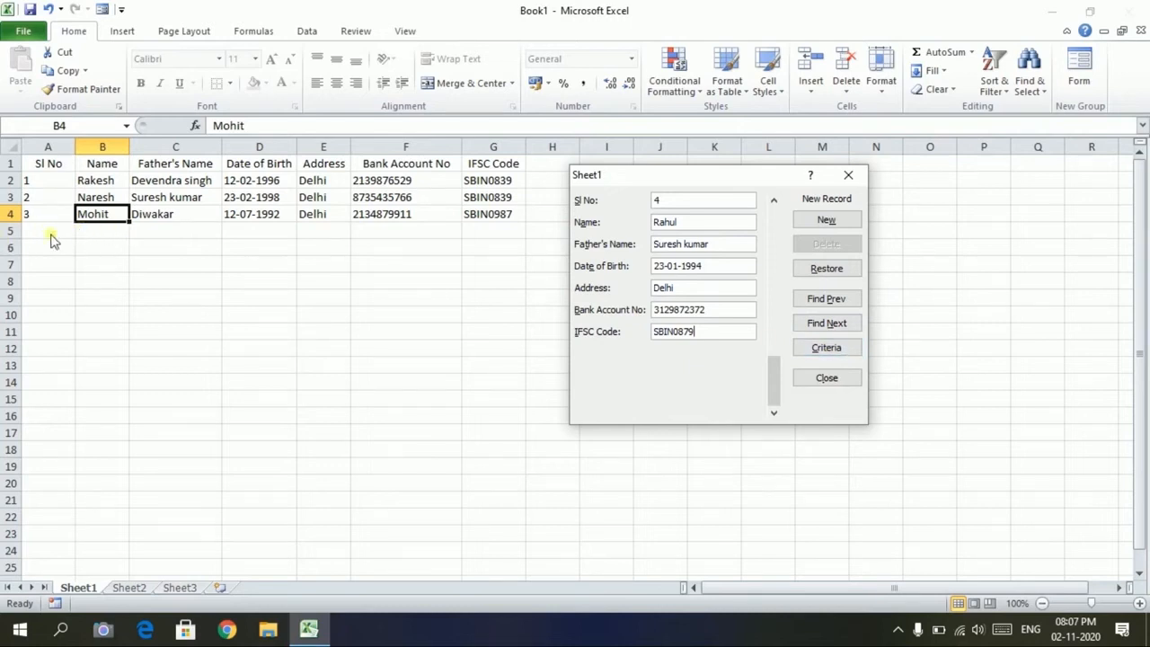
pyautogui.press('Return')
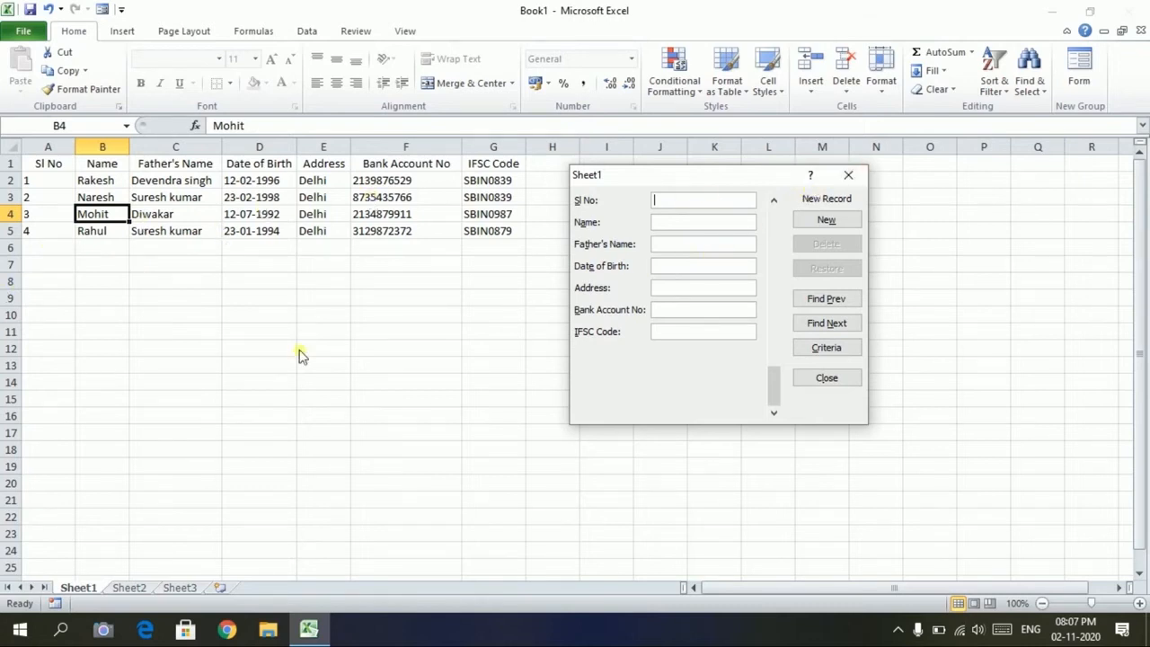
pyautogui.click(856, 179)
pyautogui.click(61, 263)
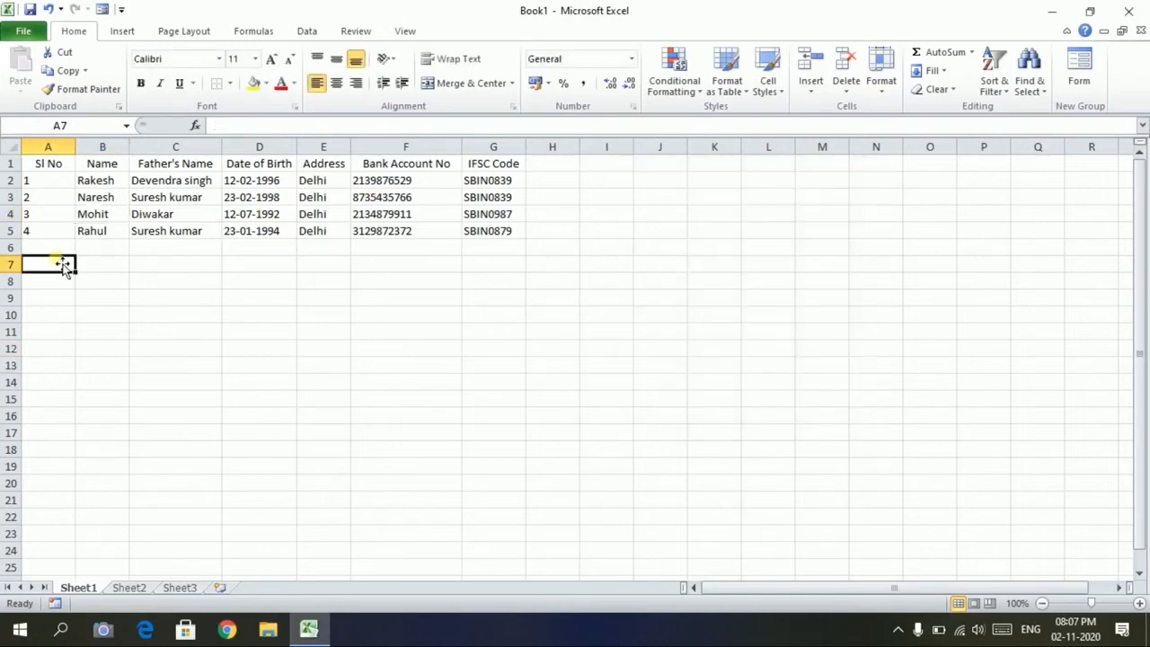
# Select cell A6 to begin adding records 5 to 10
pyautogui.click(68, 253)
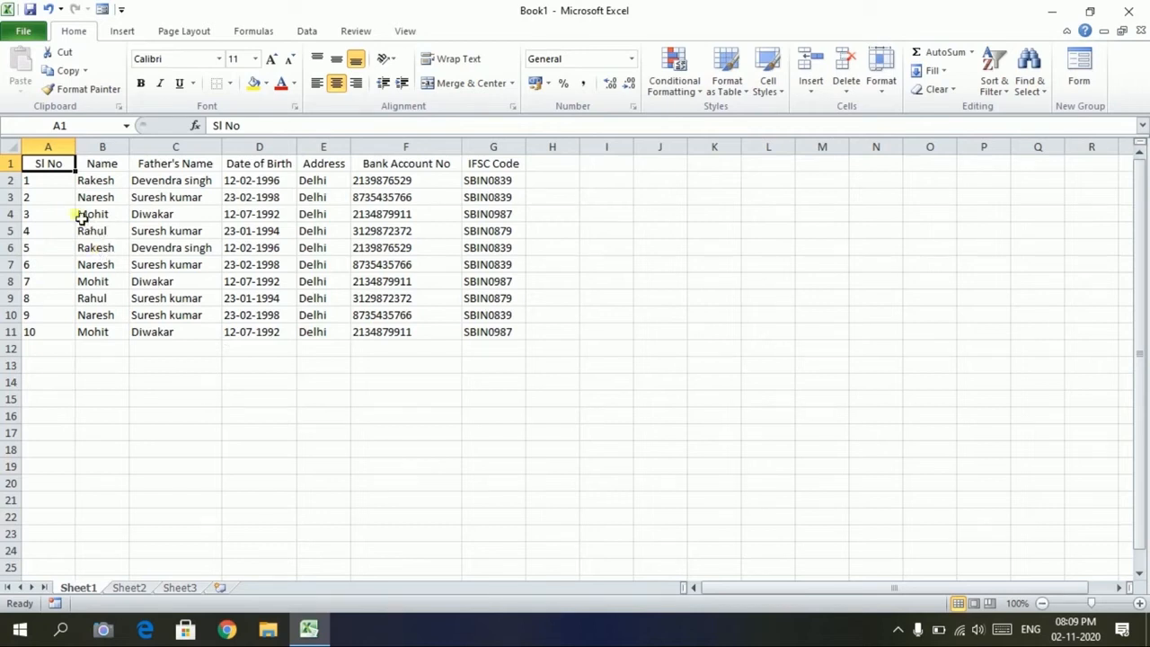
# Make the header row A1:G1 bold and centered
pyautogui.click(97, 249)
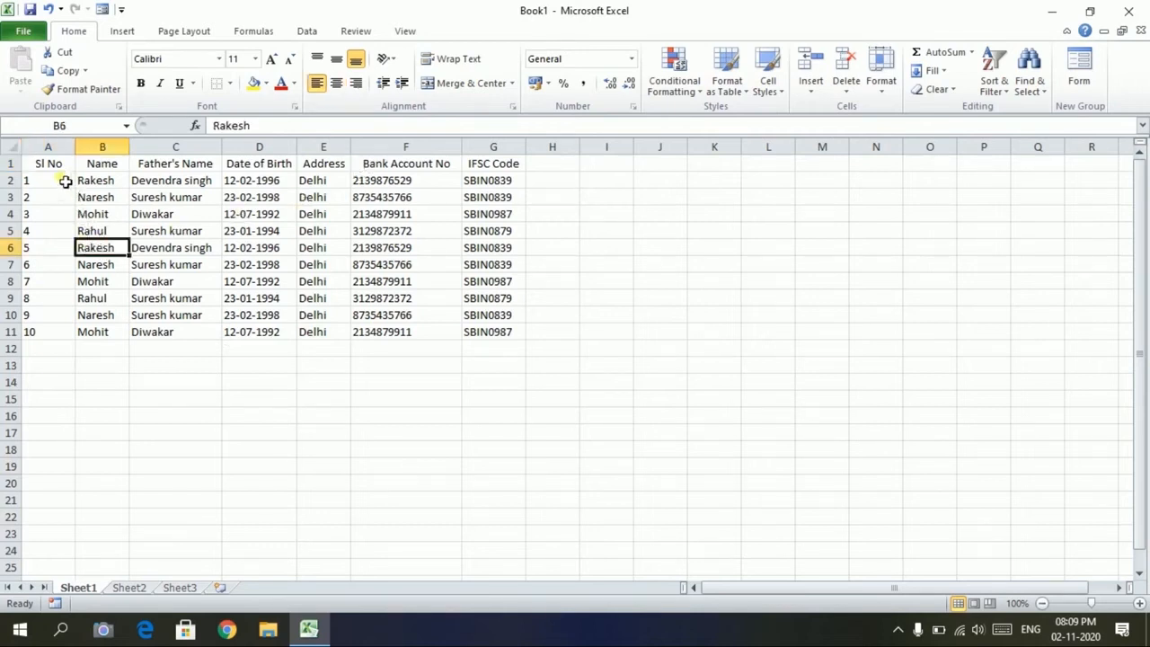
pyautogui.moveTo(48, 165); pyautogui.dragTo(521, 162)
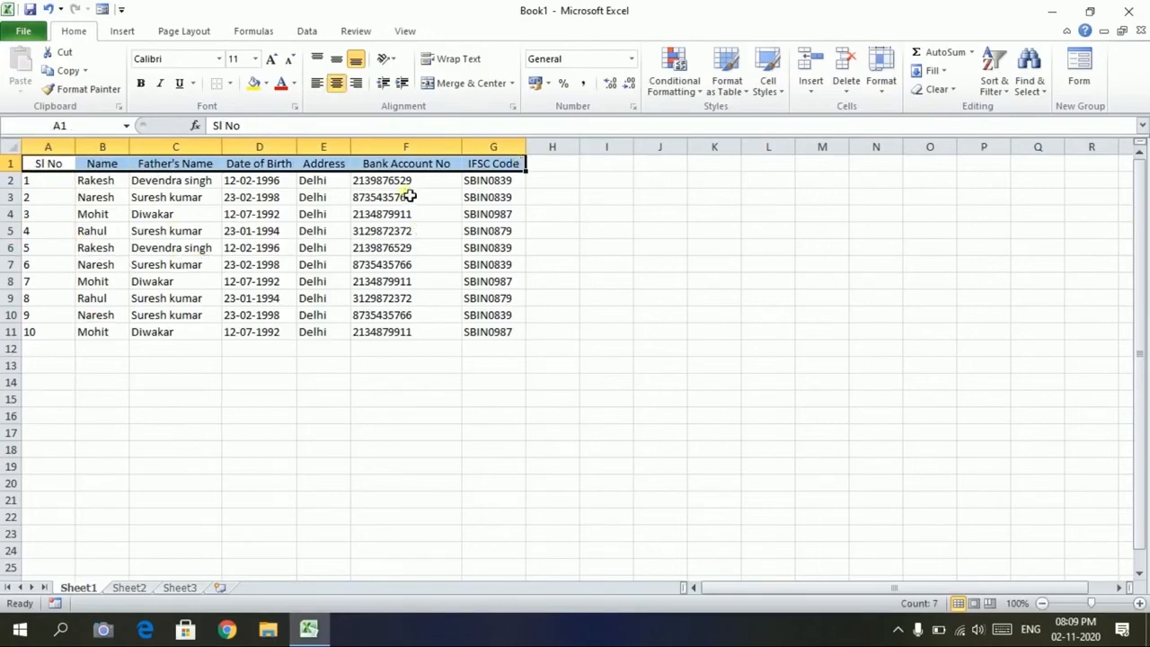
pyautogui.click(336, 83)
pyautogui.click(336, 83)
pyautogui.click(141, 84)
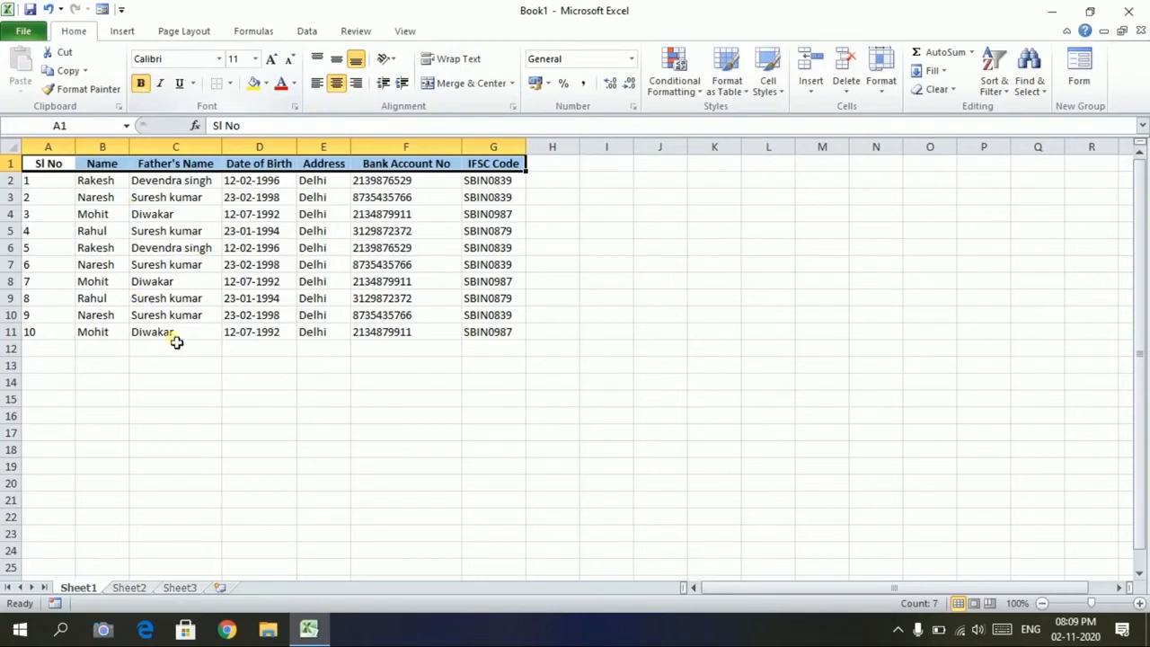
pyautogui.click(106, 263)
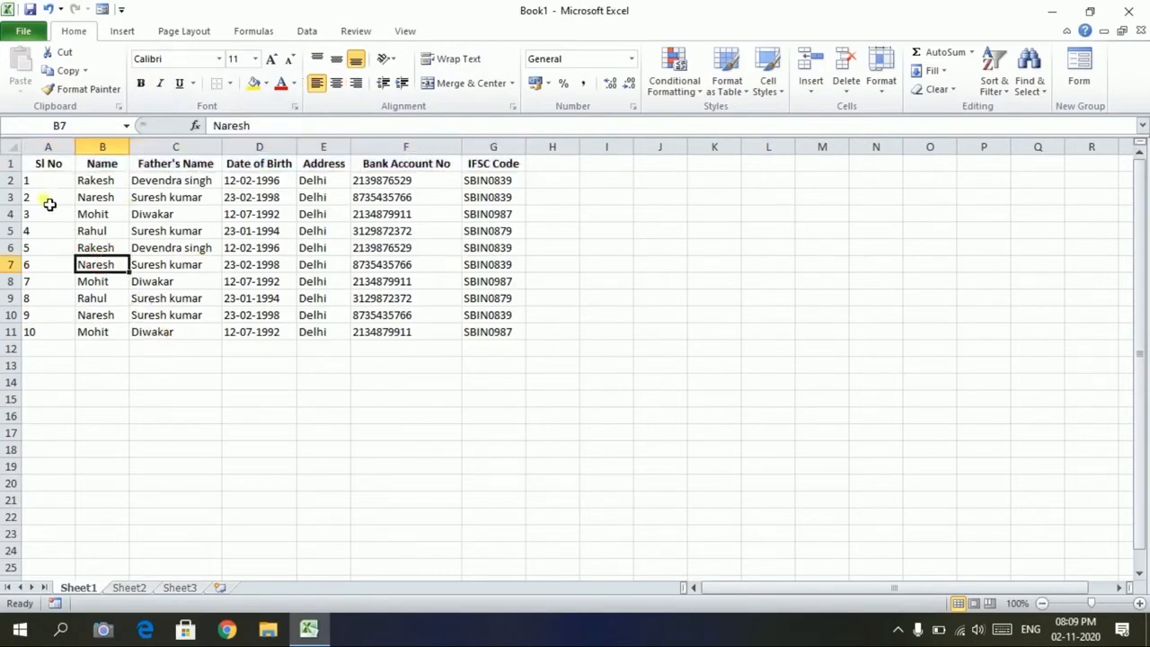
# Center the data rows, then select A1:G11 and show the Borders drop-down
pyautogui.moveTo(45, 184); pyautogui.dragTo(494, 333)
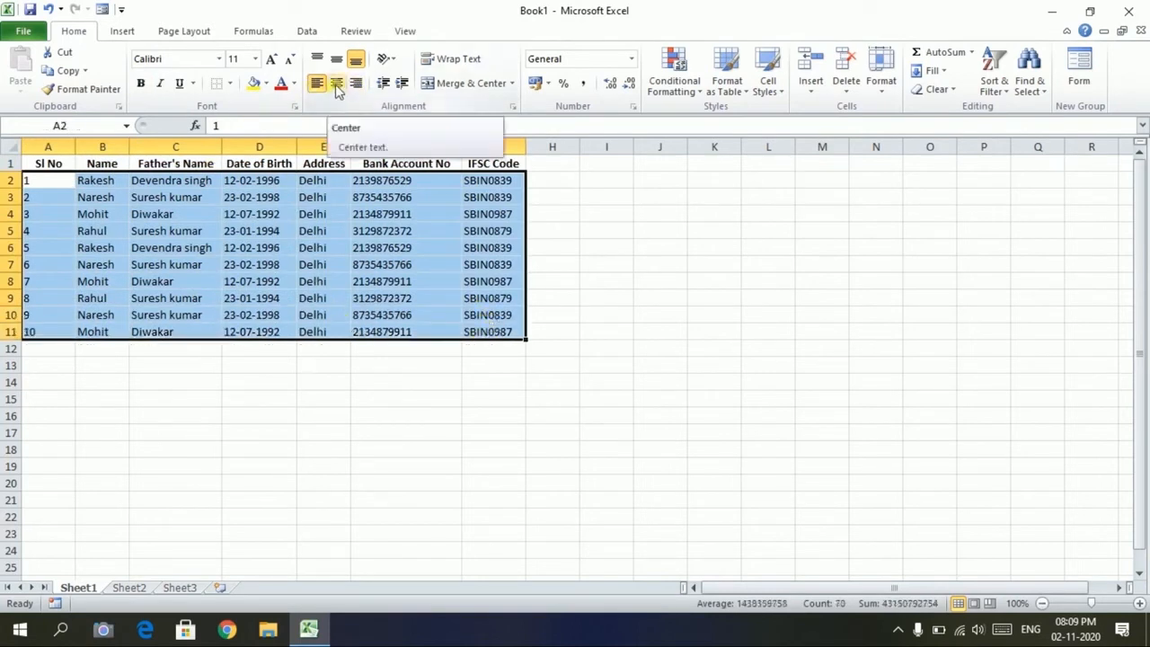
pyautogui.click(336, 83)
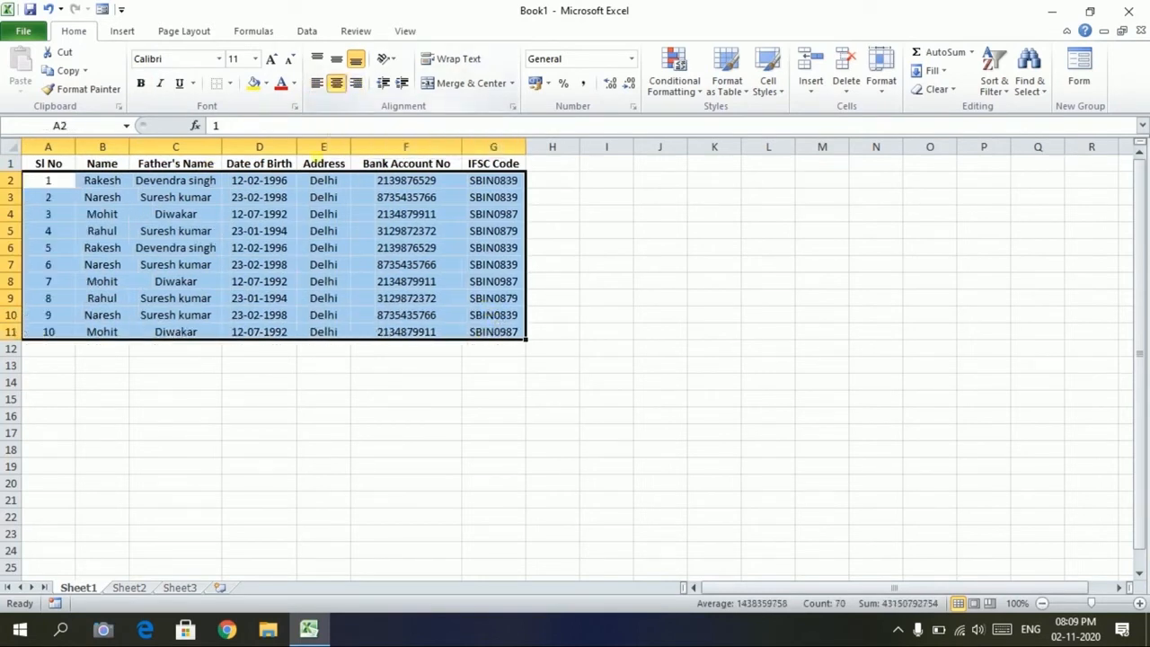
pyautogui.click(225, 366)
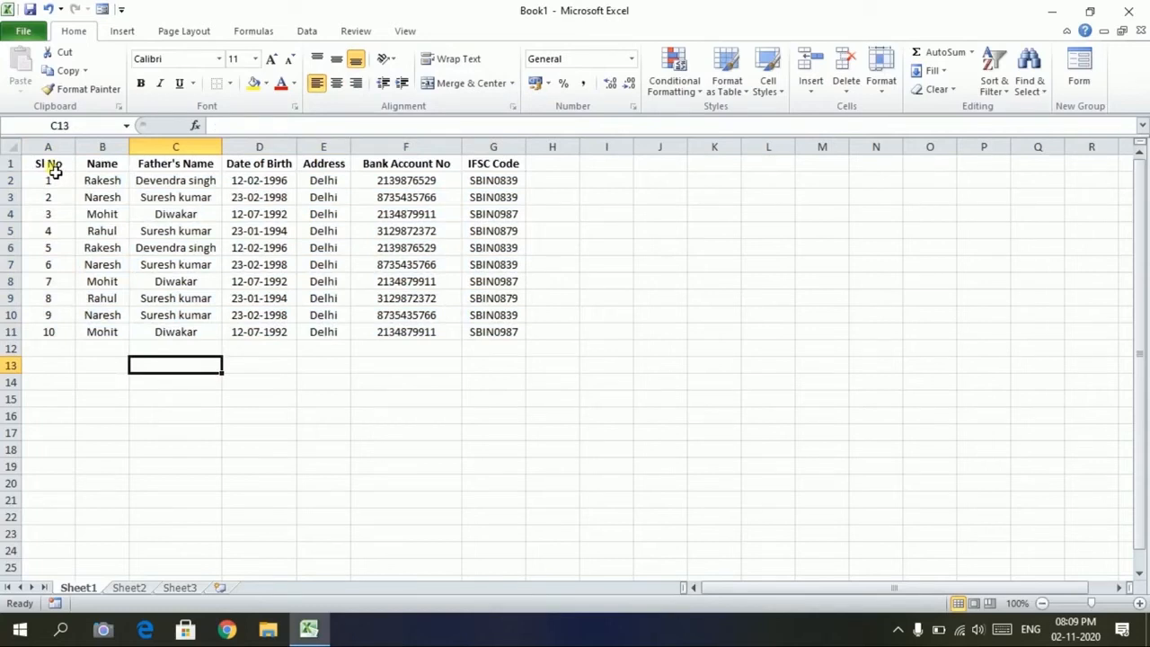
pyautogui.moveTo(55, 170); pyautogui.dragTo(499, 332)
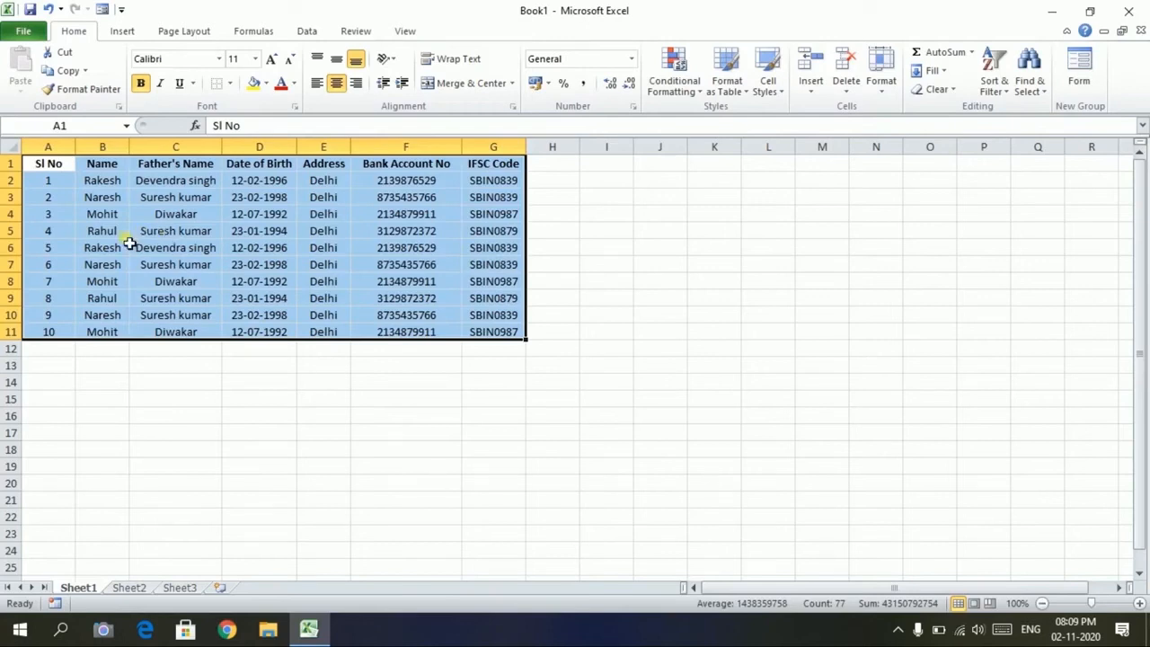
pyautogui.click(230, 82)
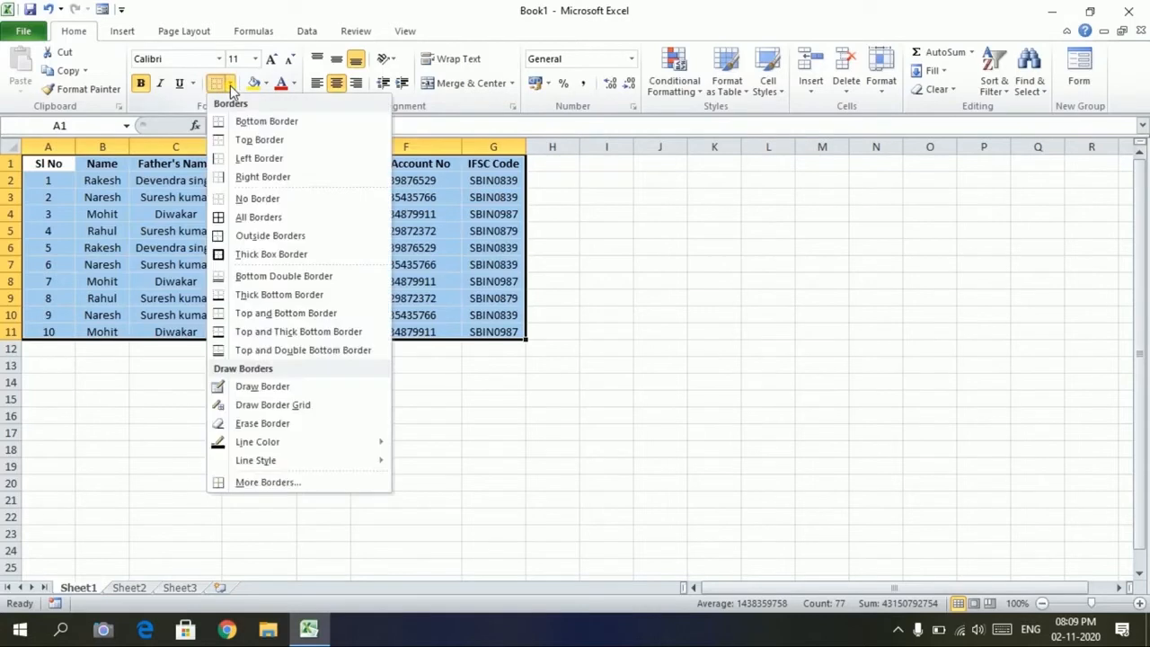
# Give every cell of the A1:G11 bank-details table All Borders, then select headers A1:G1
pyautogui.click(275, 219)
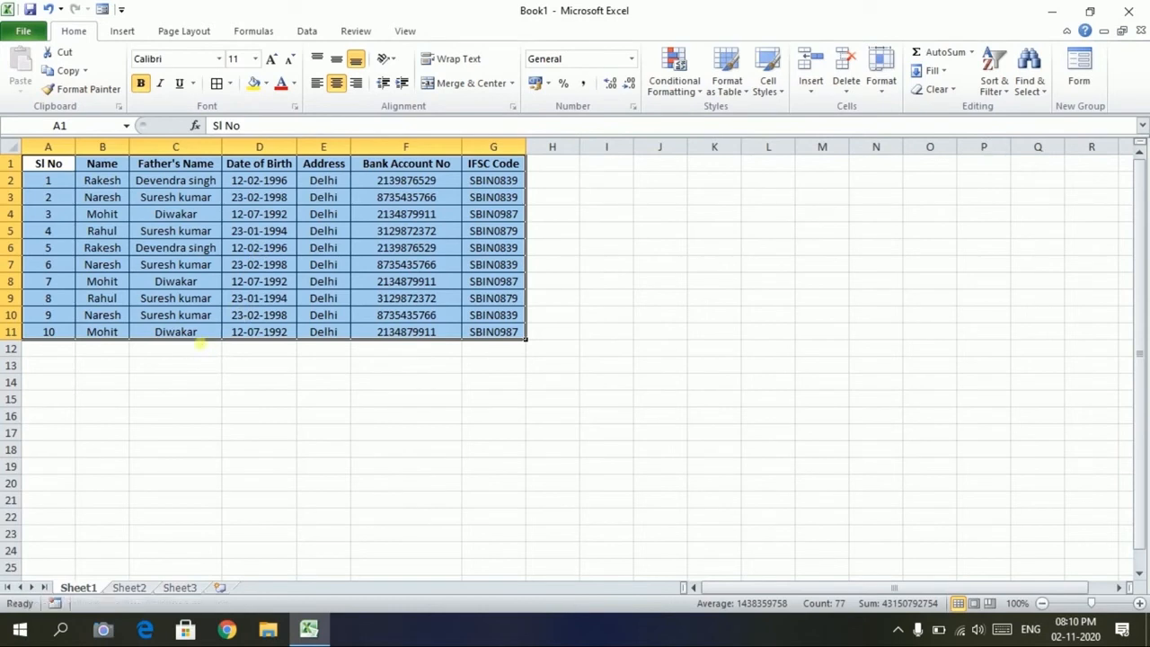
pyautogui.click(42, 181)
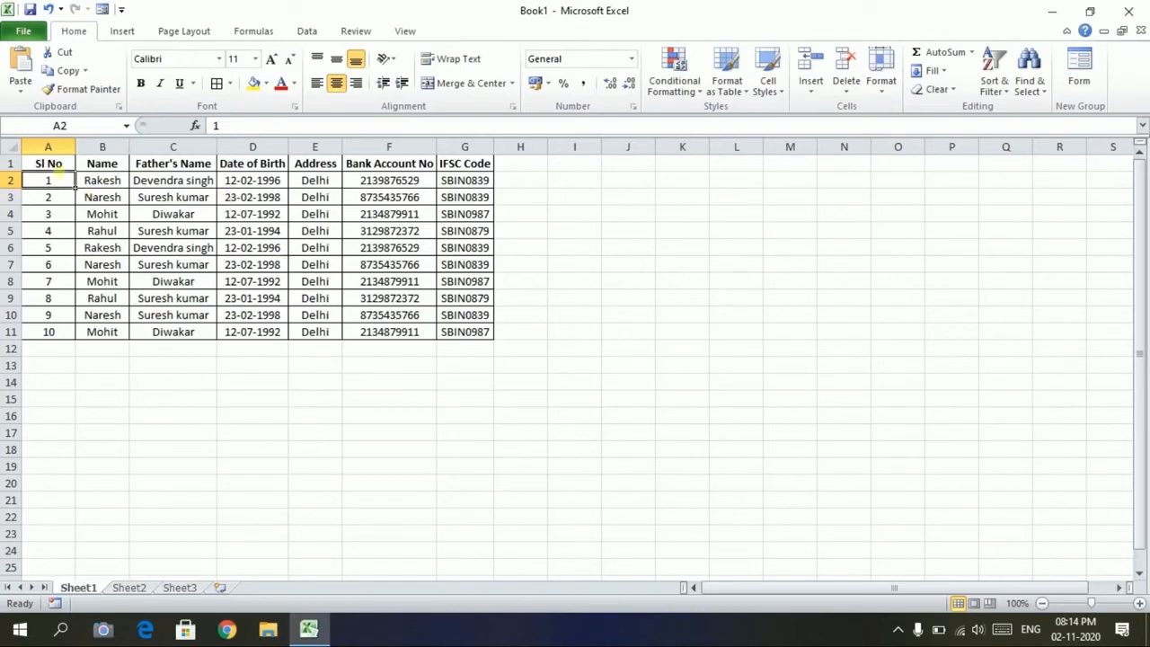
pyautogui.moveTo(47, 165); pyautogui.dragTo(471, 164)
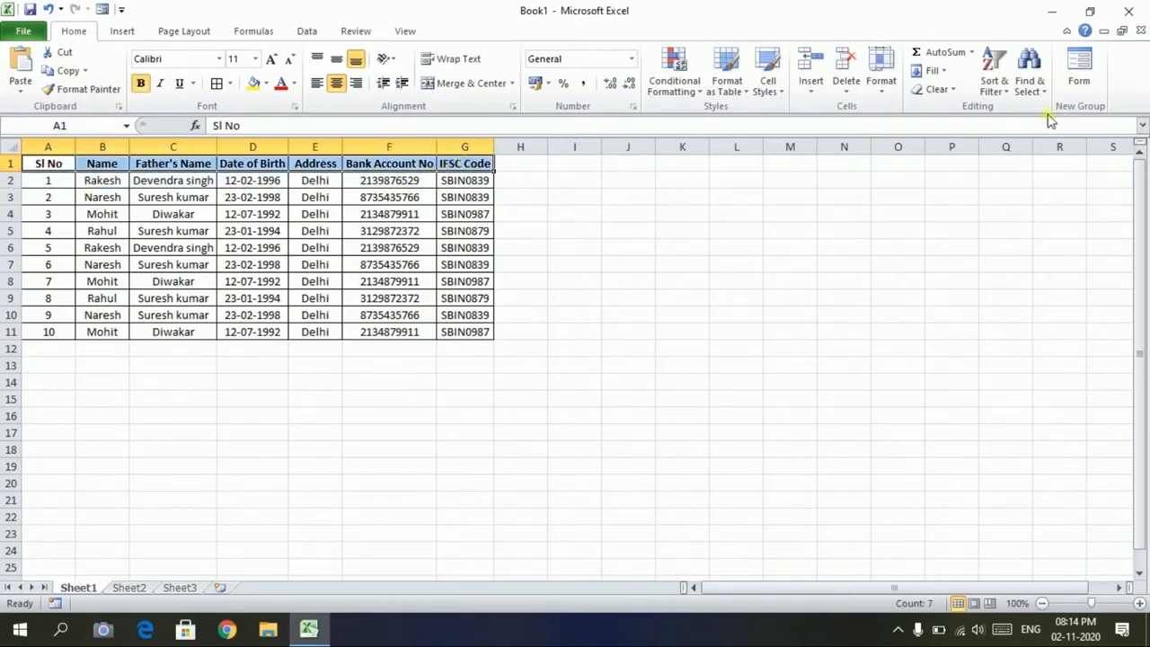
# Switch on Filter drop-downs for the headers Sl No through IFSC Code
pyautogui.click(995, 89)
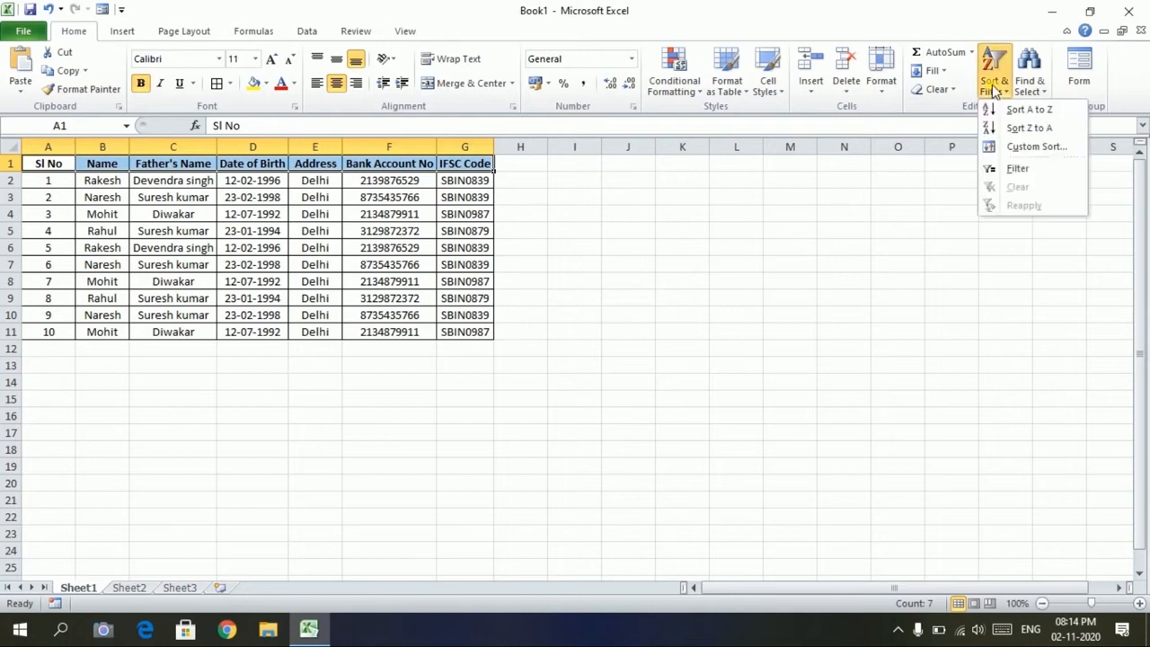
pyautogui.click(1014, 170)
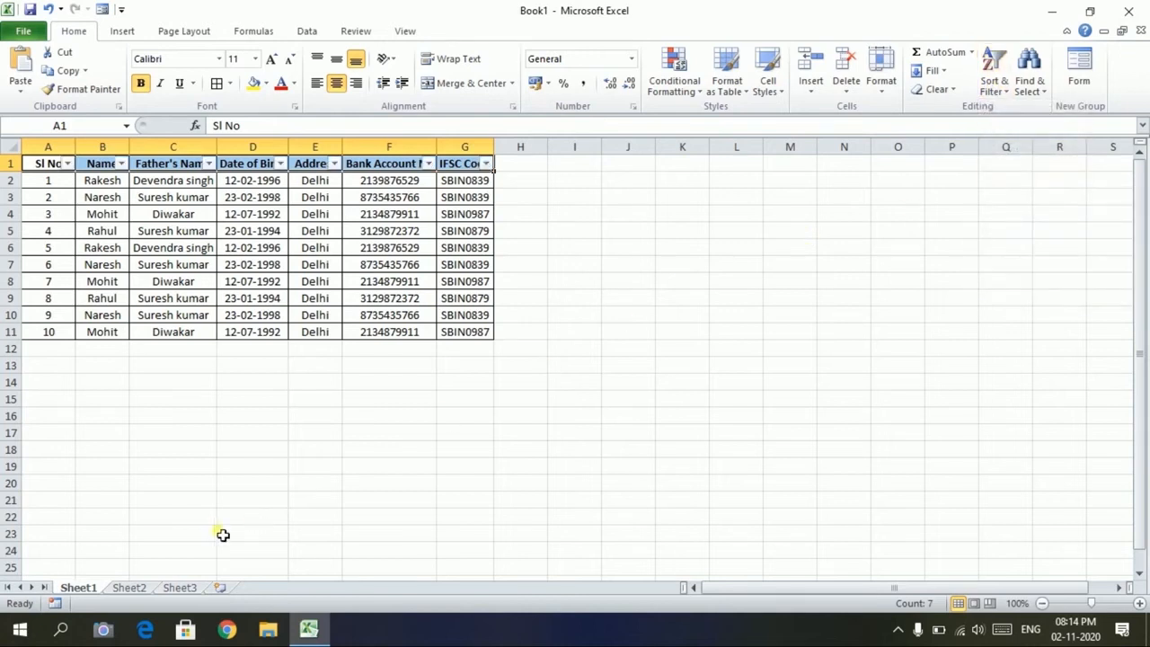
pyautogui.click(214, 462)
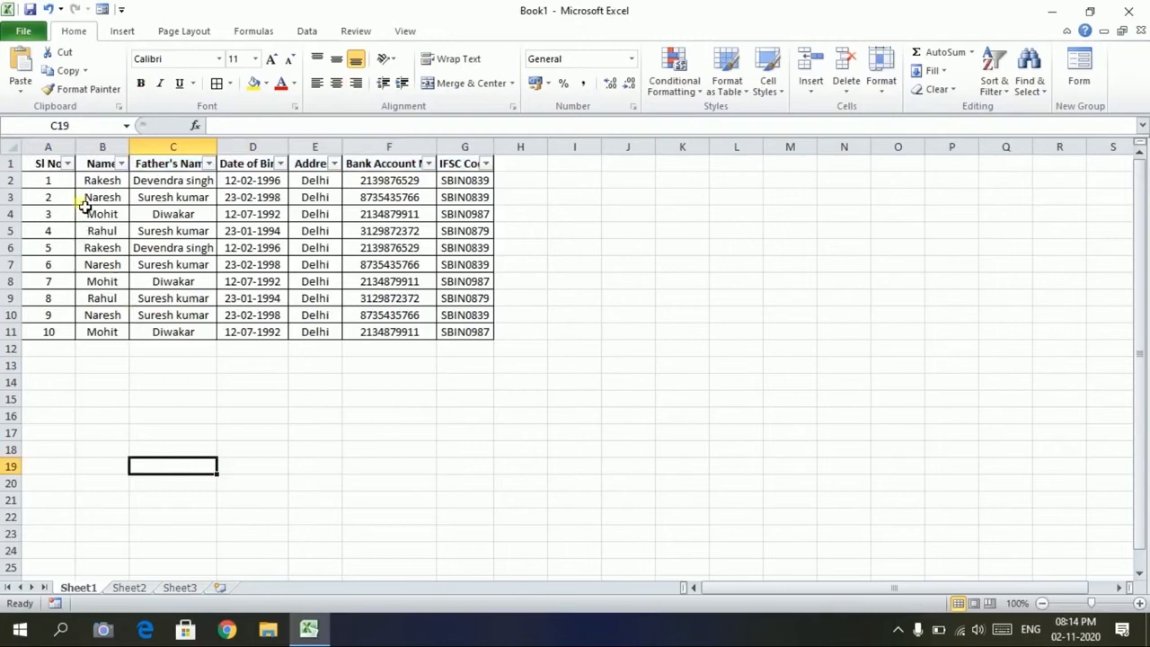
pyautogui.click(74, 181)
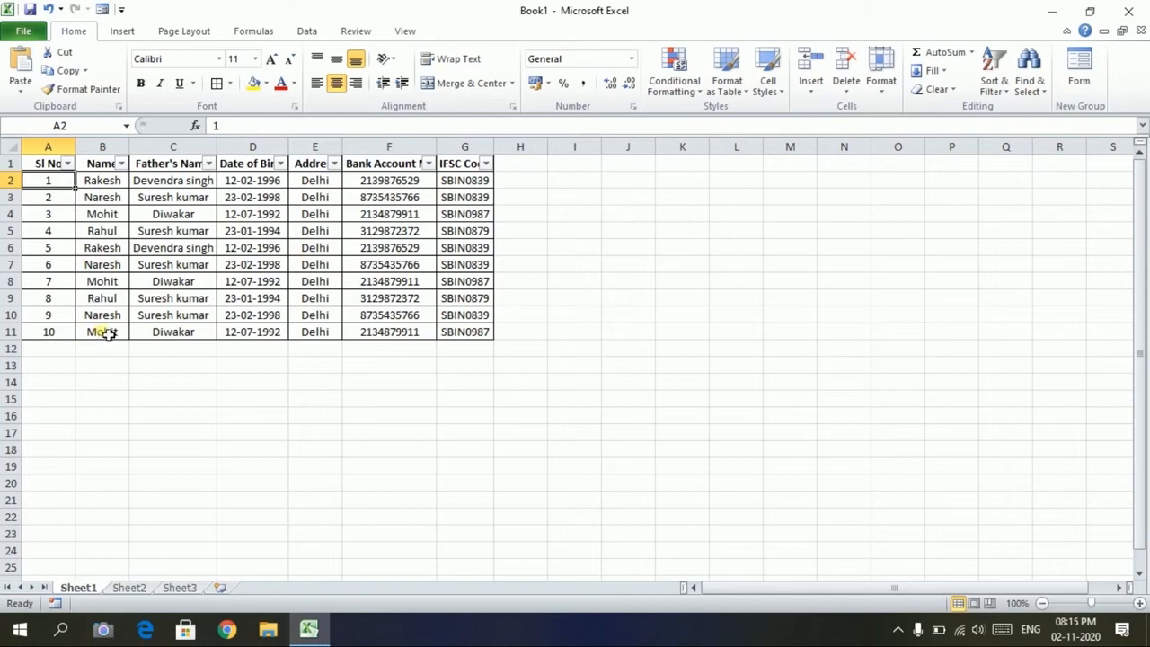
# Filter the Name column to show only Rakesh's rows
pyautogui.click(121, 164)
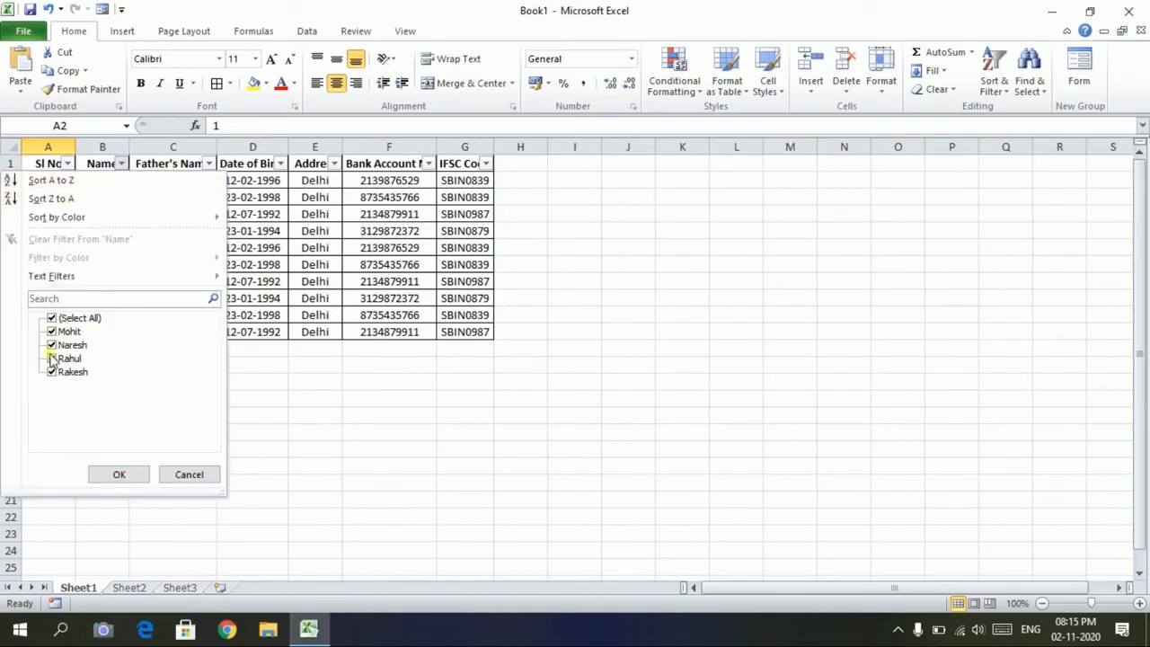
pyautogui.click(52, 318)
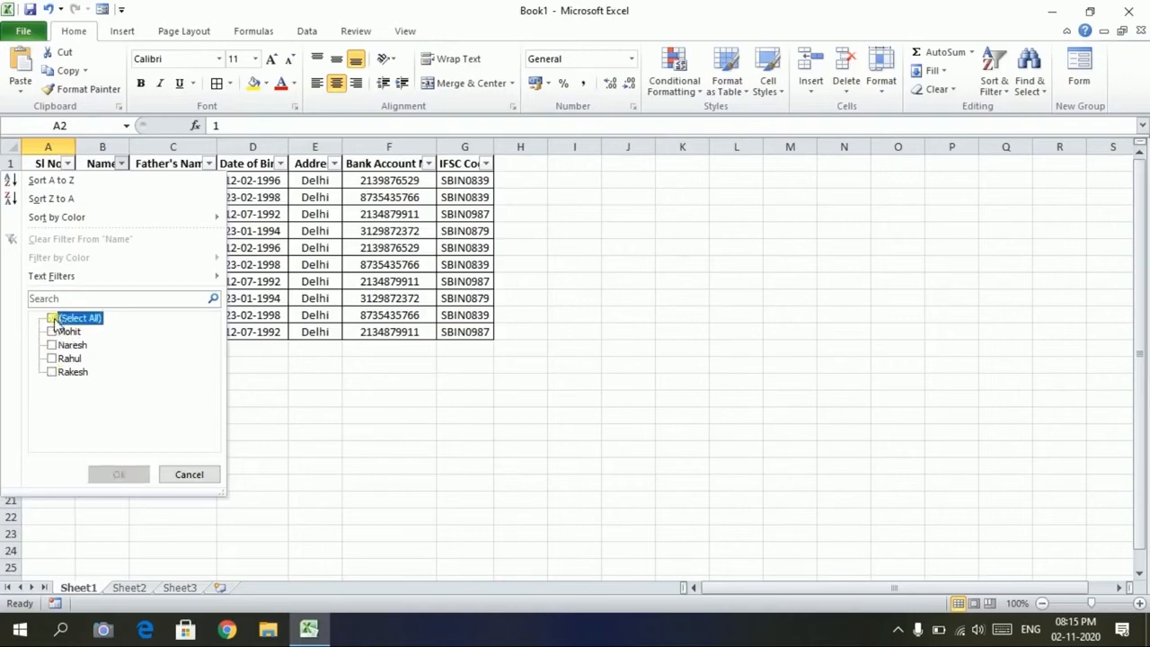
pyautogui.click(52, 372)
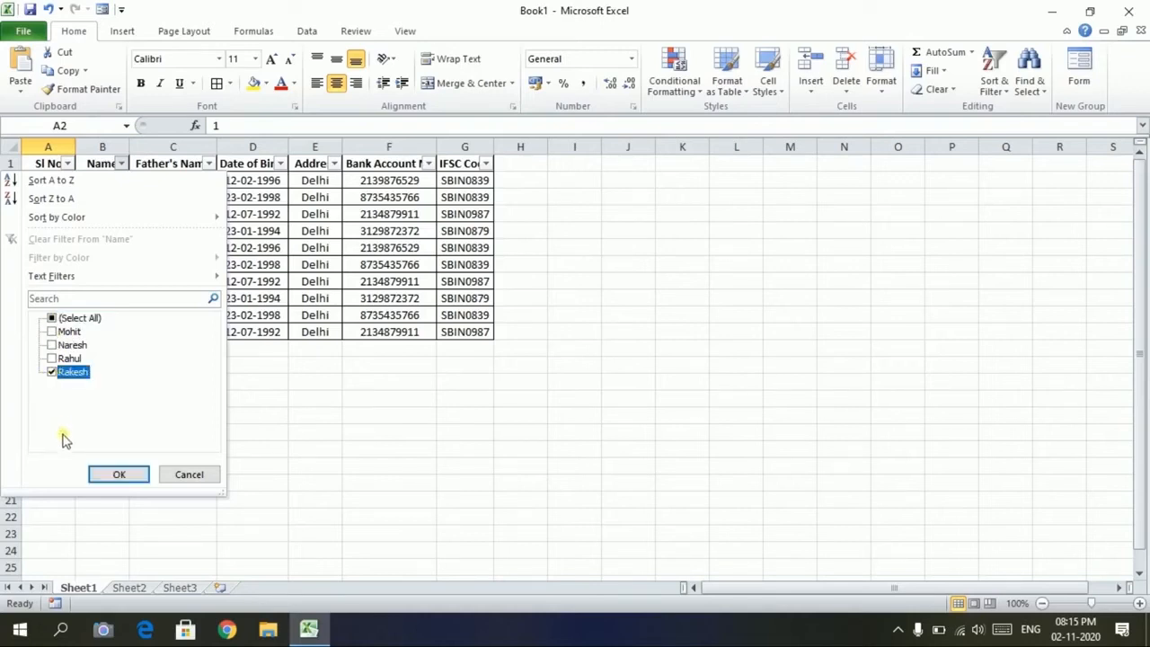
pyautogui.click(117, 476)
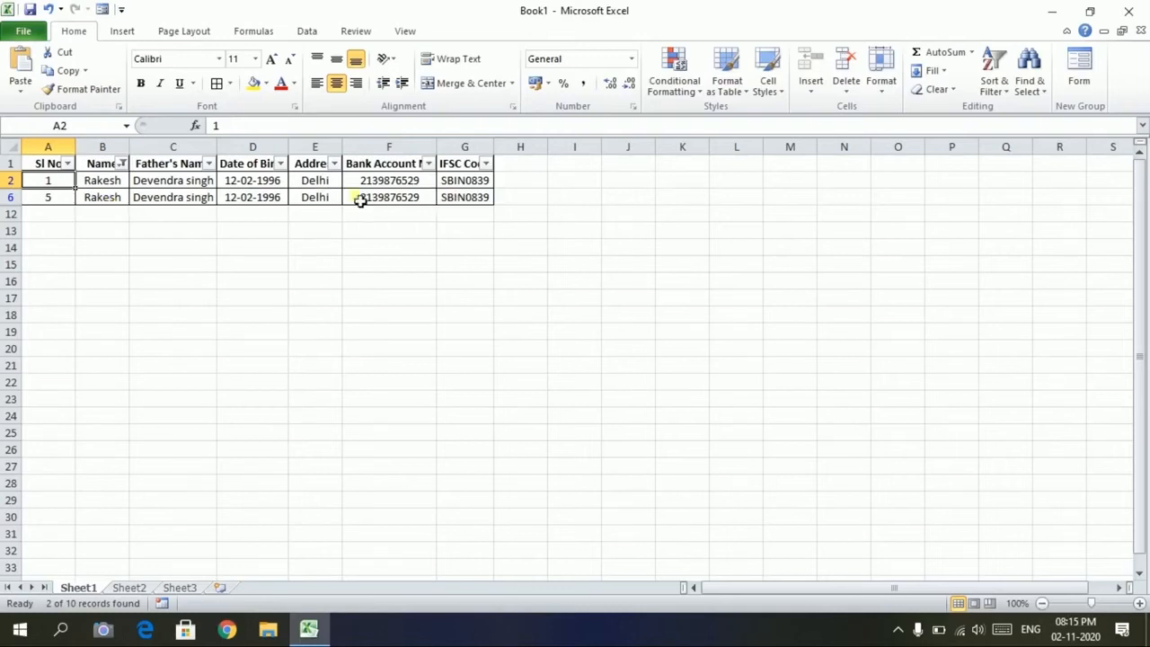
# Widen the Name filter to show both Rakesh and Rahul
pyautogui.click(122, 164)
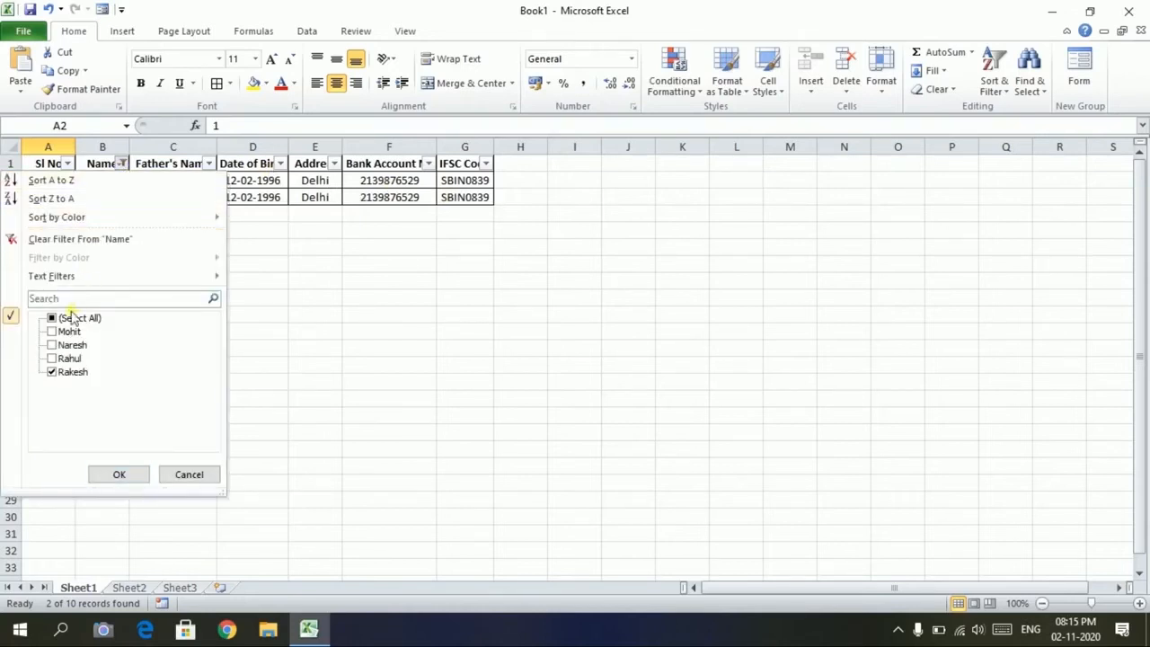
pyautogui.click(52, 359)
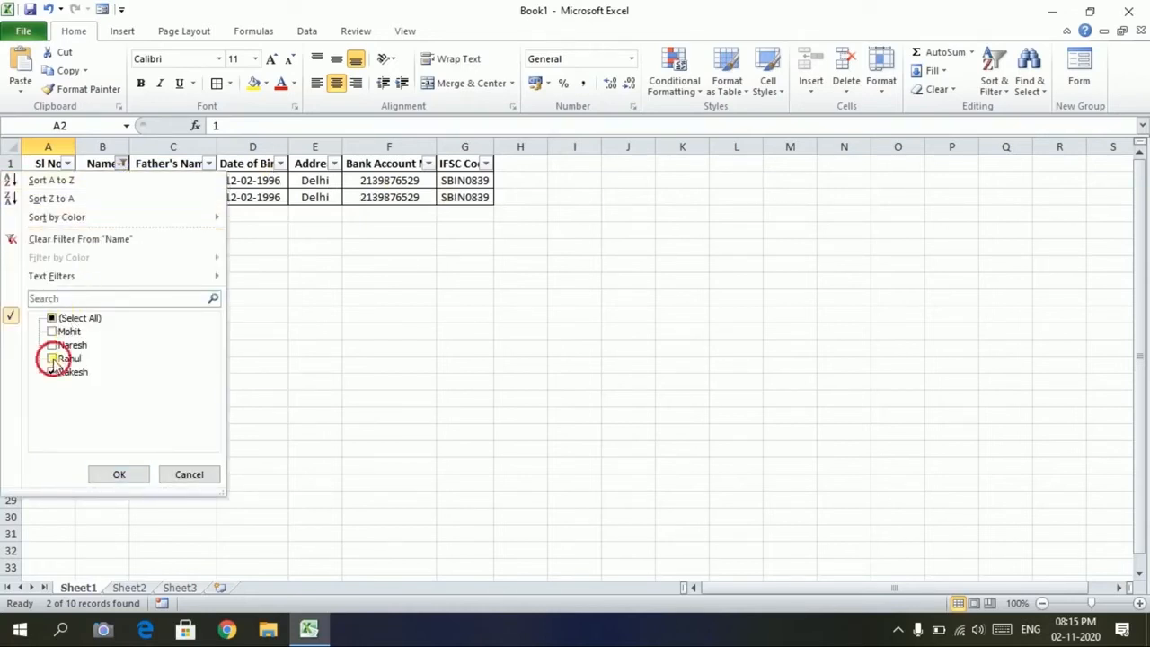
pyautogui.click(115, 474)
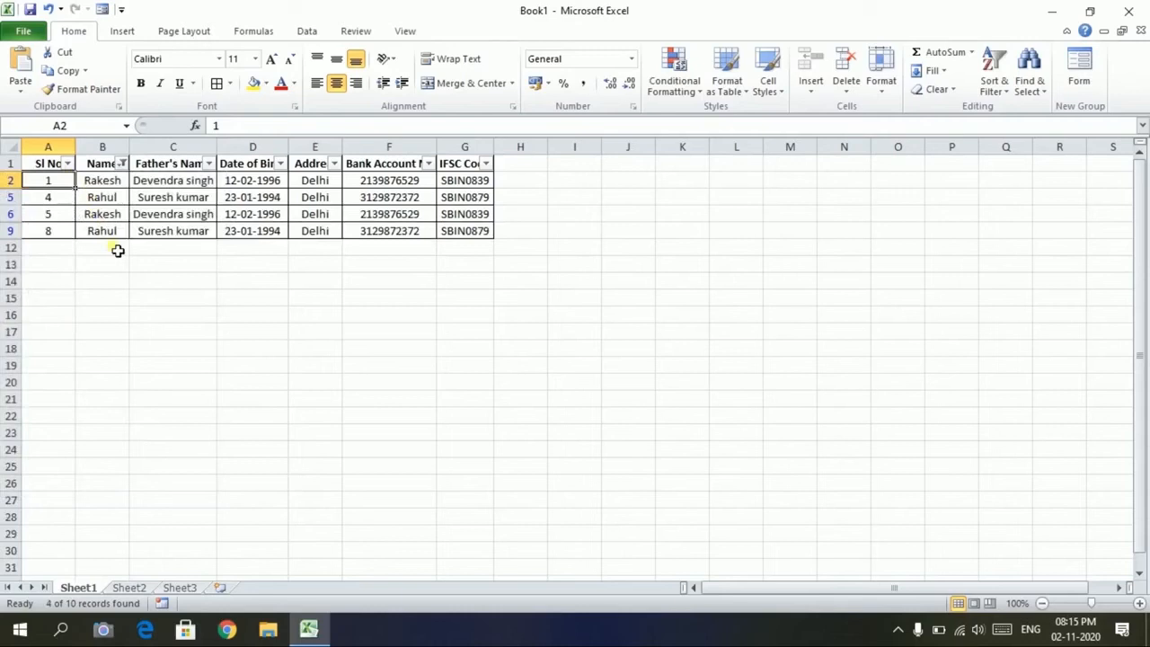
# Also tick Mohit and Naresh so all ten records show again
pyautogui.click(122, 164)
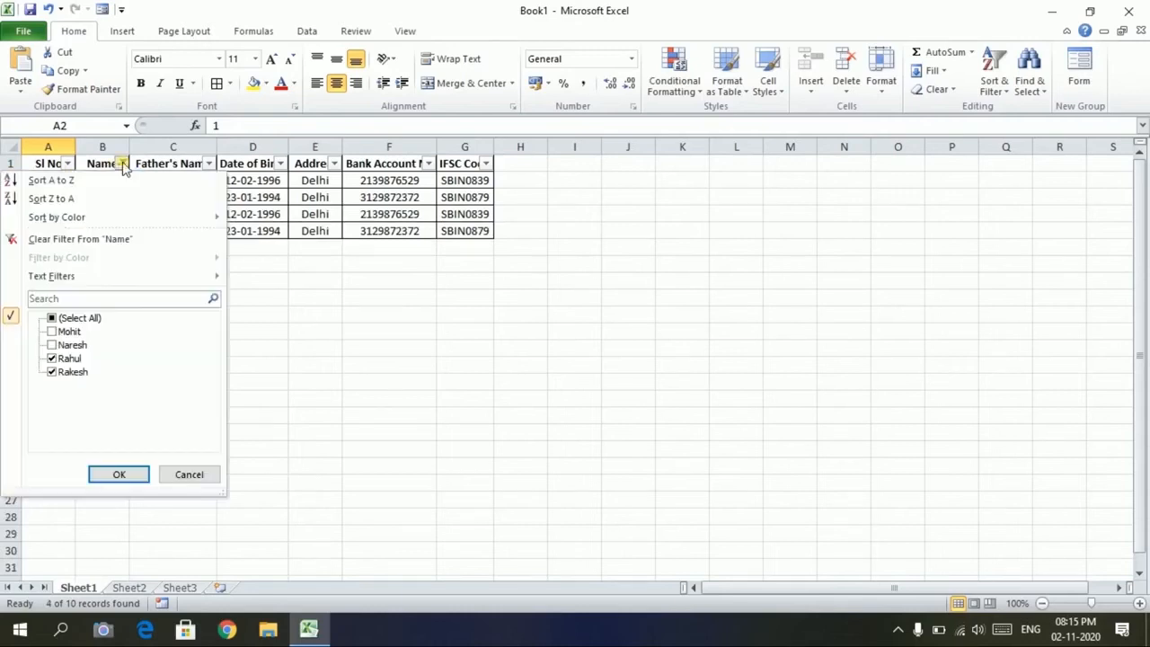
pyautogui.click(52, 331)
pyautogui.click(52, 344)
pyautogui.click(105, 473)
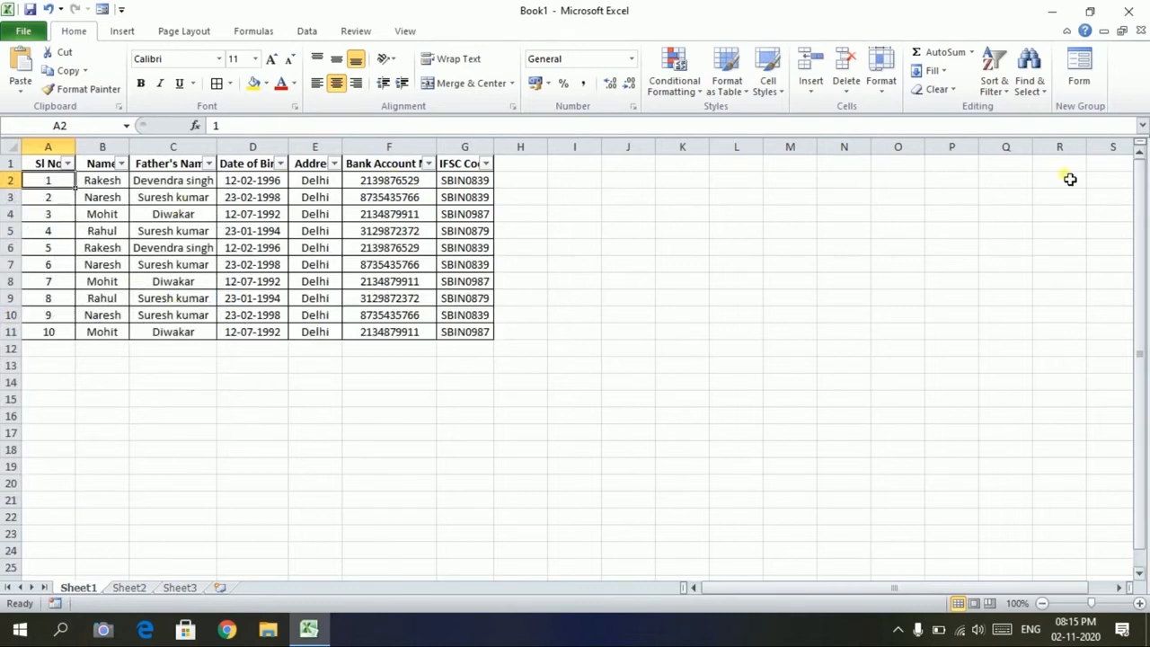
pyautogui.click(993, 82)
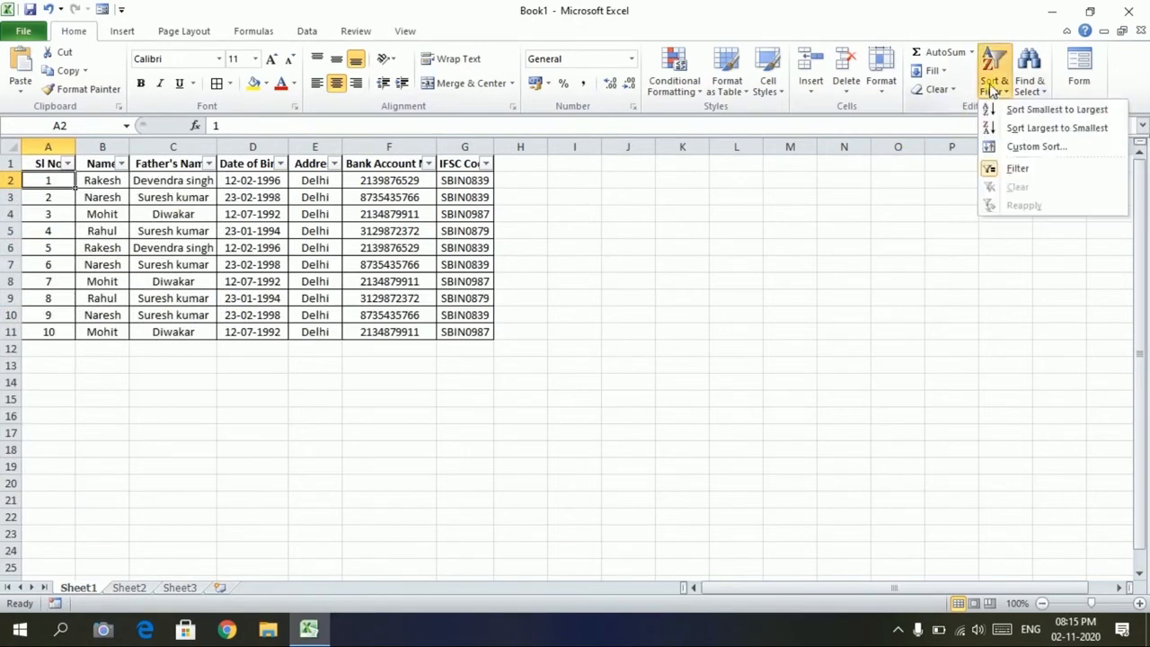
# Turn off the header filter drop-downs and select the whole table A1:G11
pyautogui.click(991, 170)
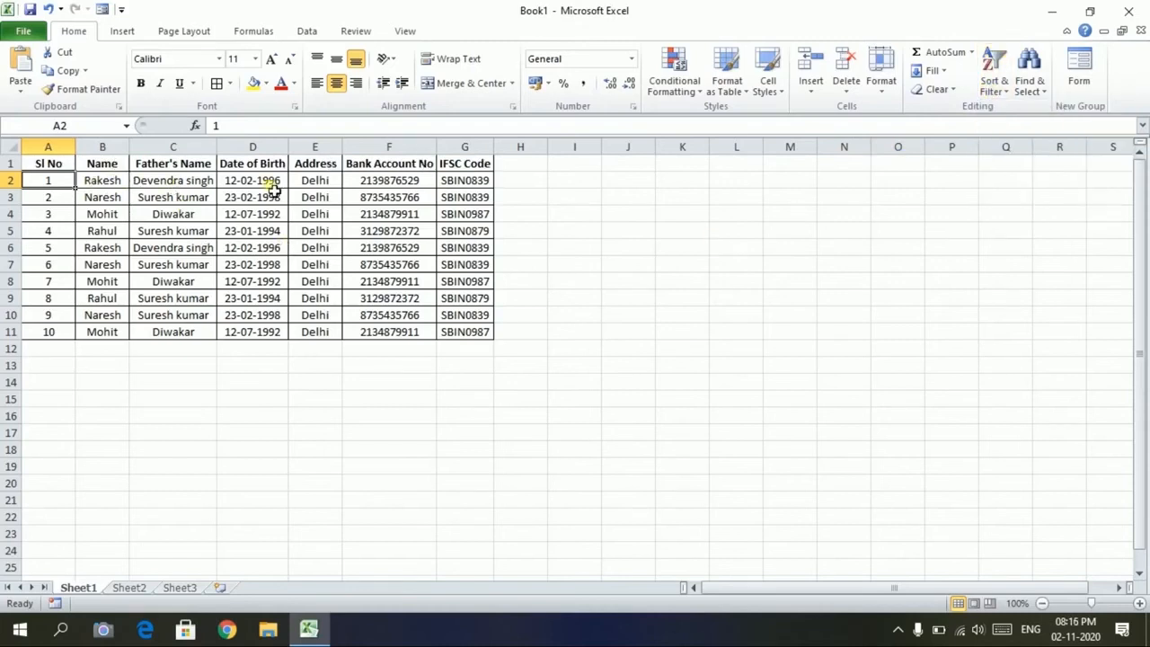
pyautogui.click(251, 315)
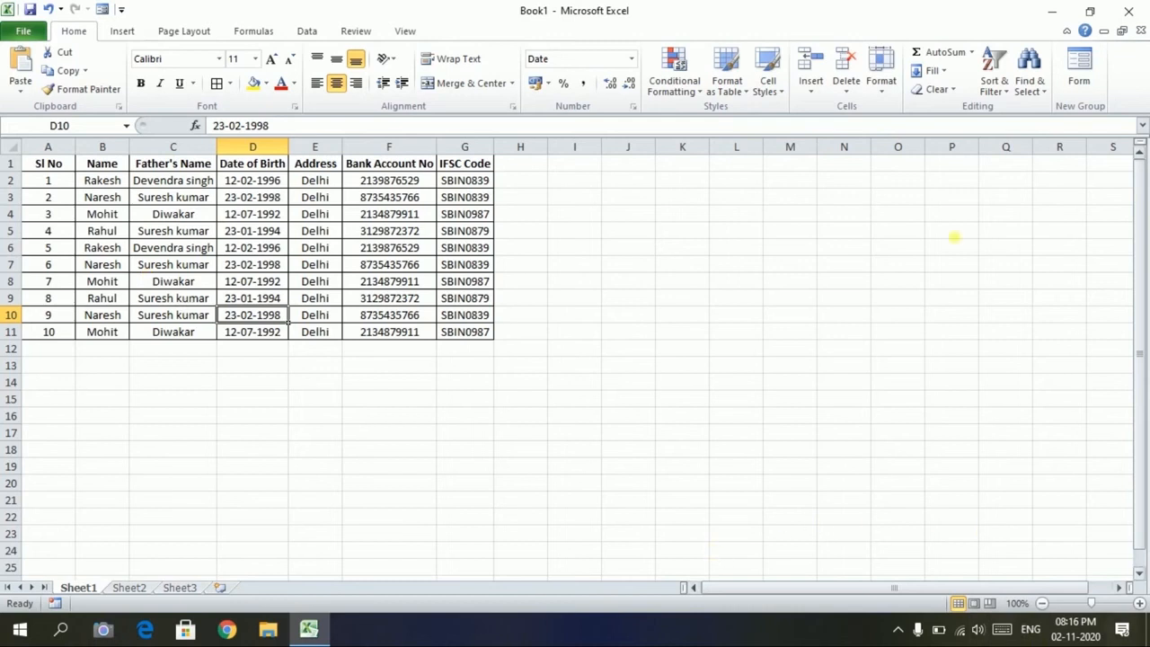
pyautogui.moveTo(41, 161); pyautogui.dragTo(464, 333)
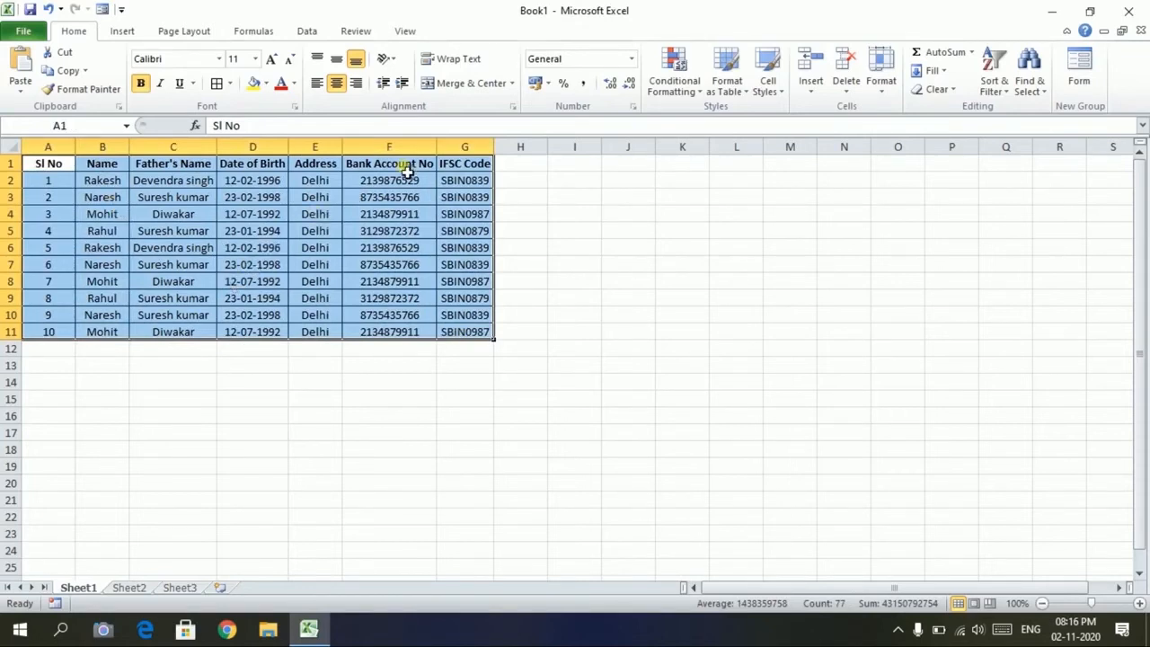
pyautogui.click(305, 34)
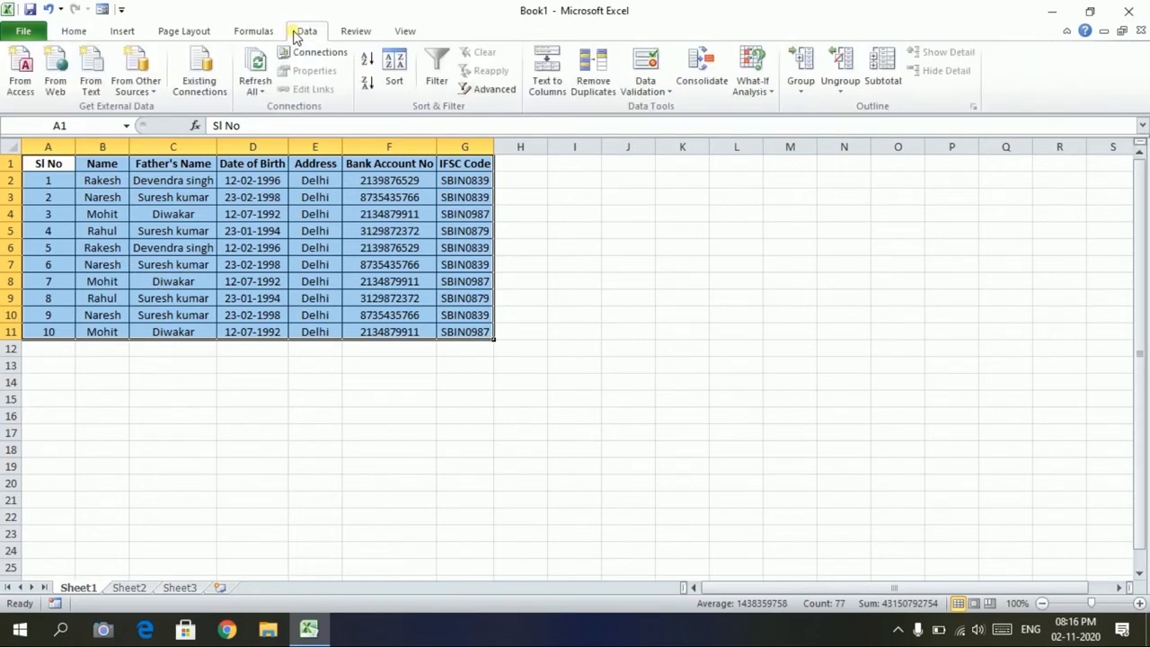
# Remove duplicates comparing Name only, deleting 6 rows and keeping 4 unique records
pyautogui.click(594, 88)
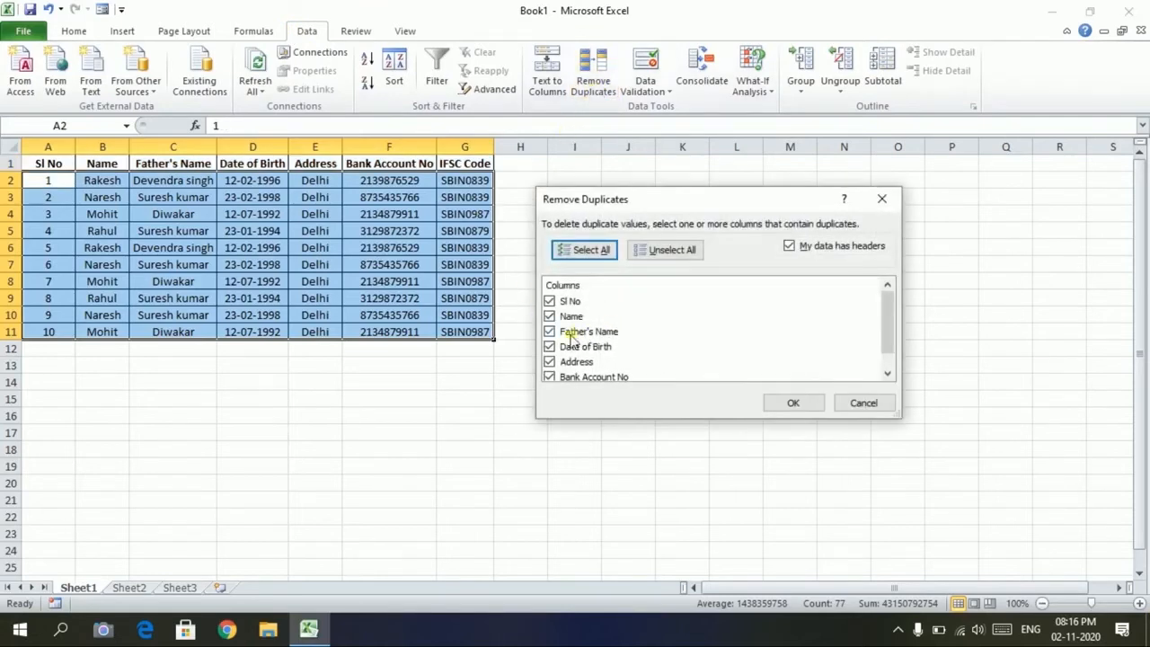
pyautogui.scroll(-1, 574, 337)
pyautogui.scroll(1, 575, 334)
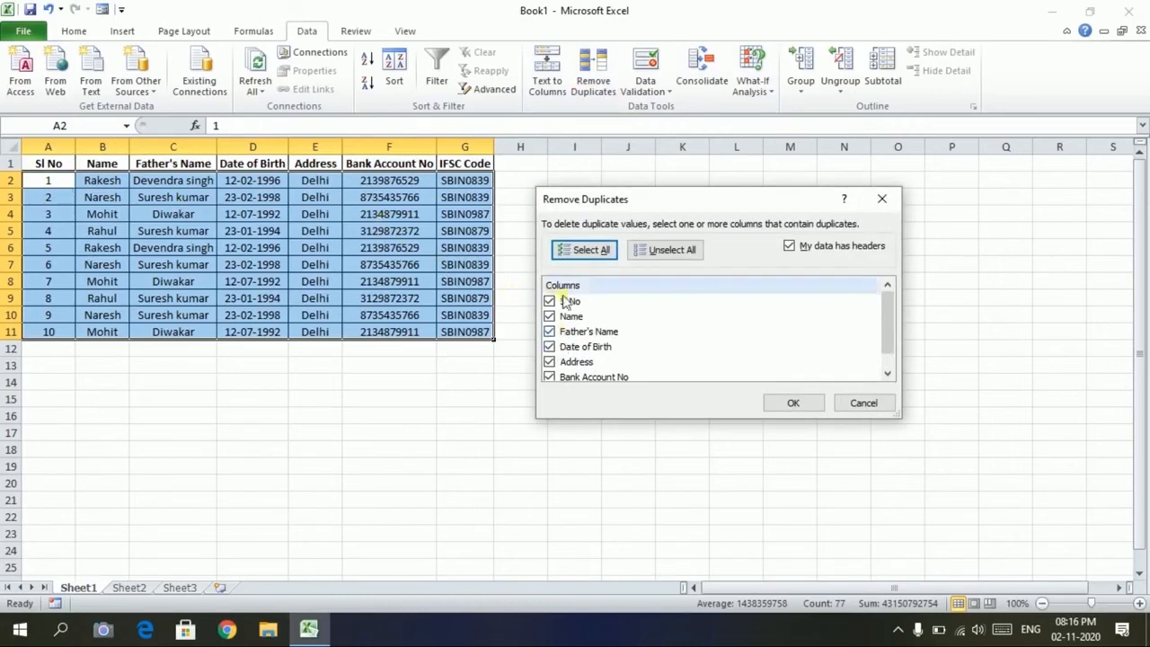
pyautogui.scroll(-1, 569, 303)
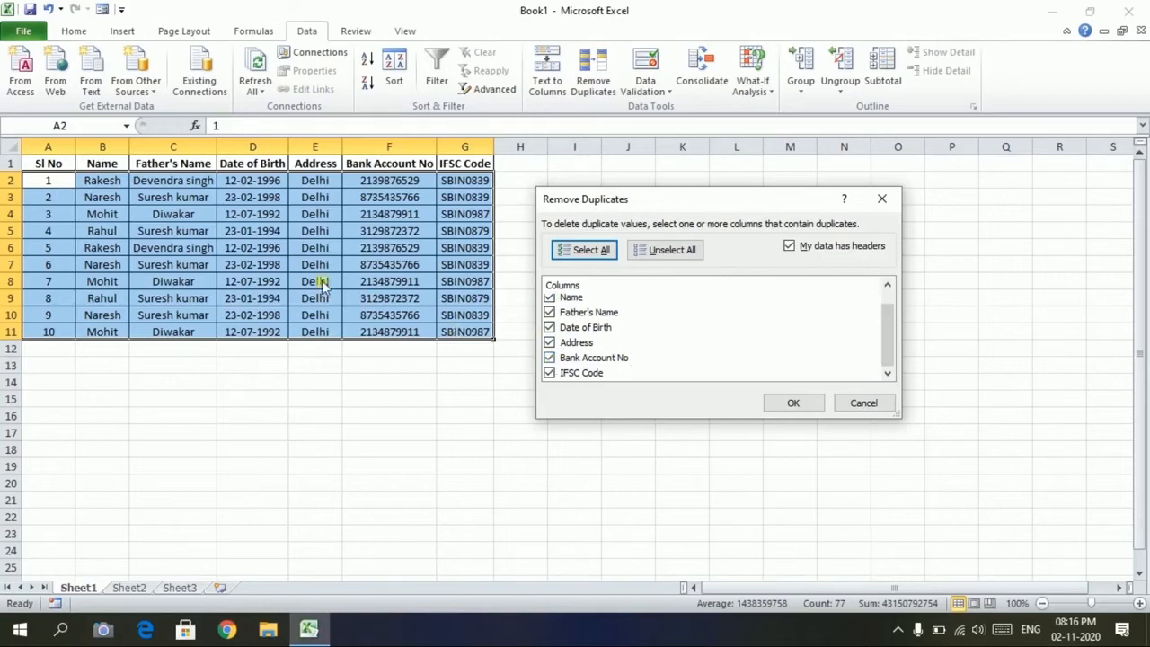
pyautogui.scroll(1, 578, 350)
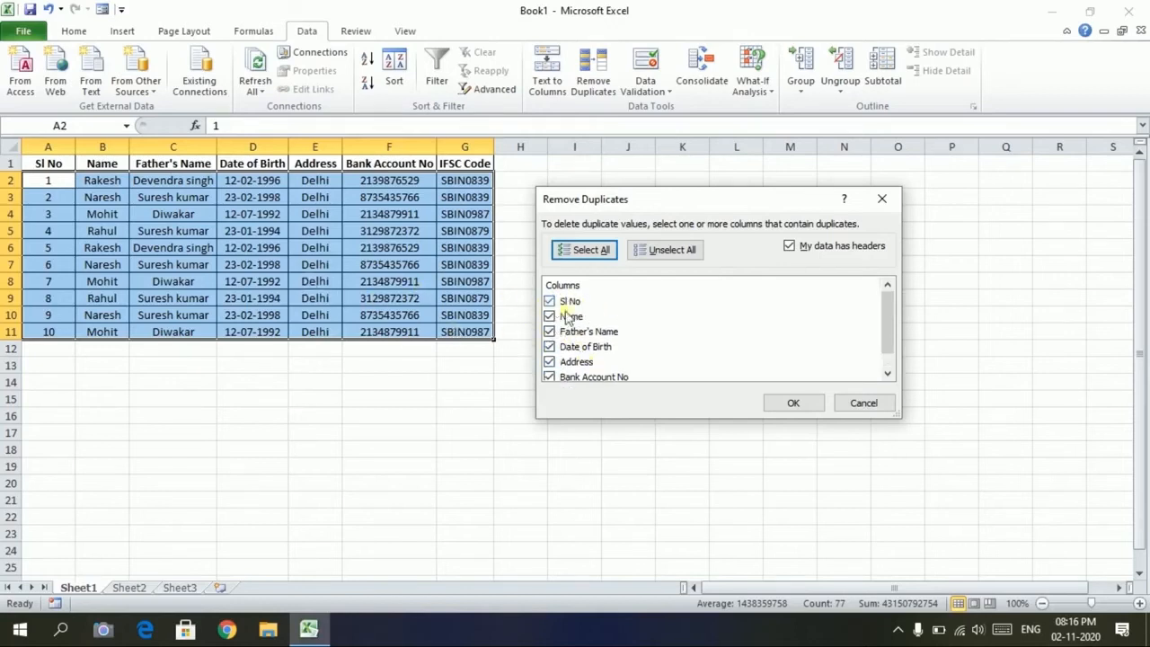
pyautogui.click(639, 250)
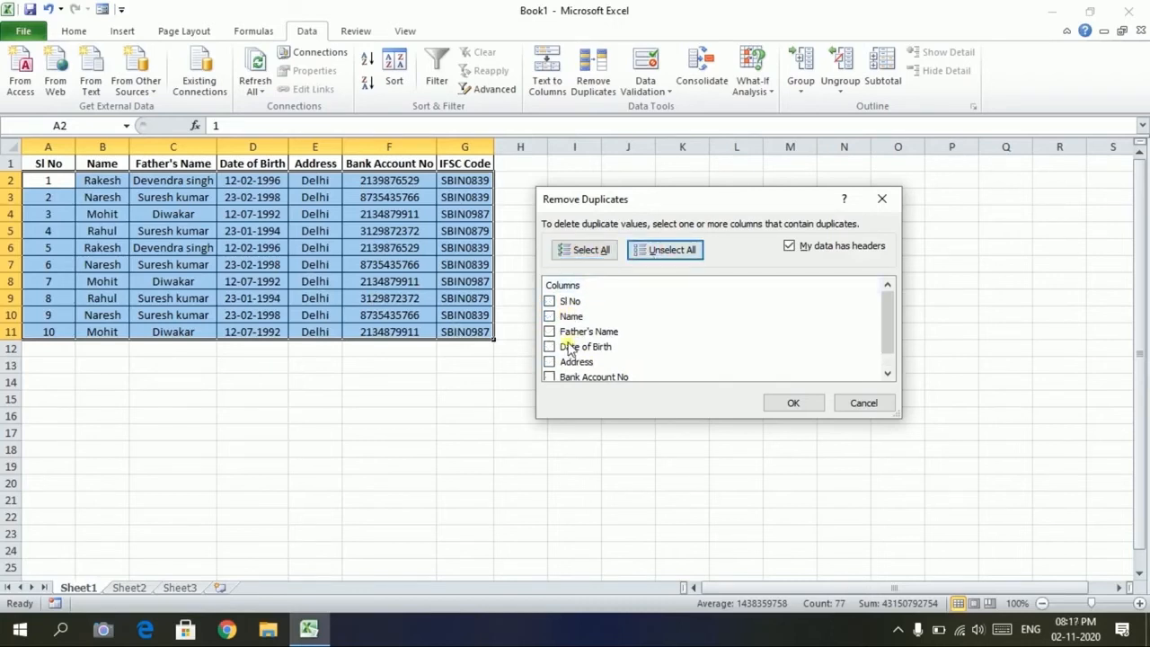
pyautogui.click(550, 316)
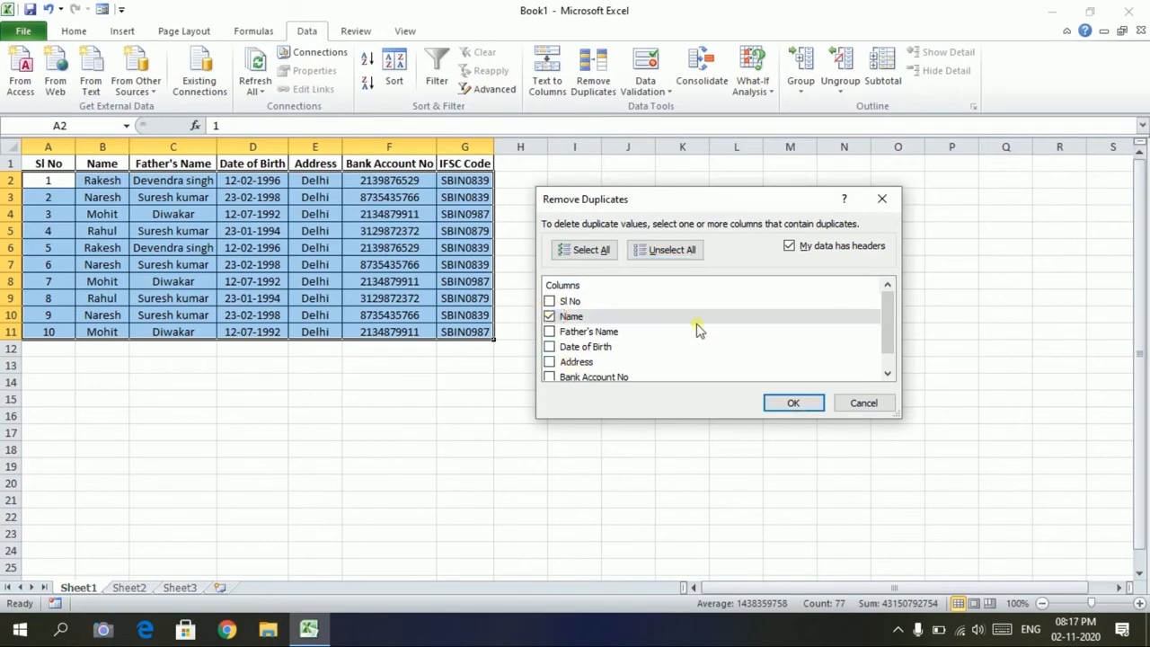
pyautogui.click(794, 404)
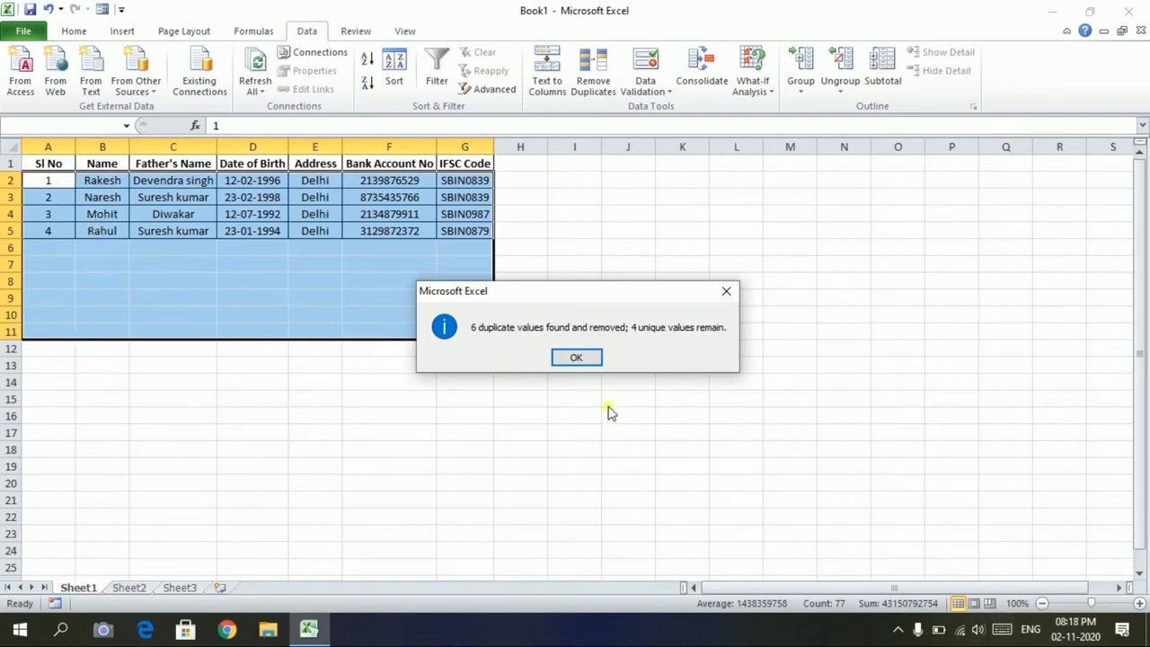
pyautogui.click(574, 357)
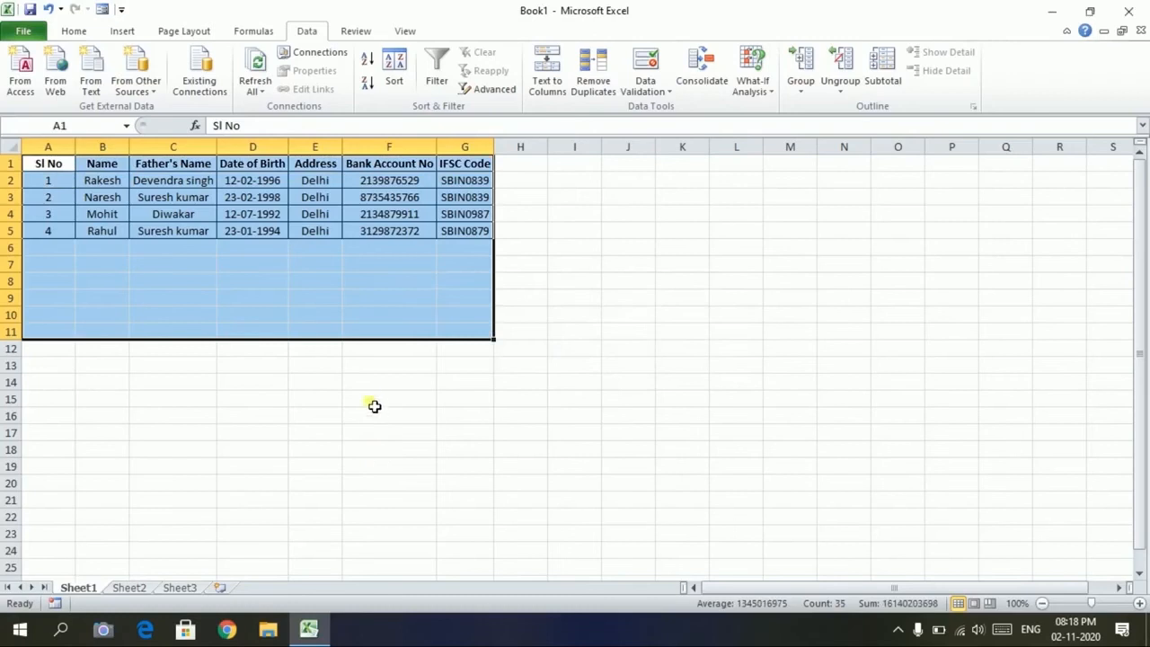
# Undo the duplicate removal to restore all ten records, cancelling the reopened Remove Duplicates dialog
pyautogui.click(375, 400)
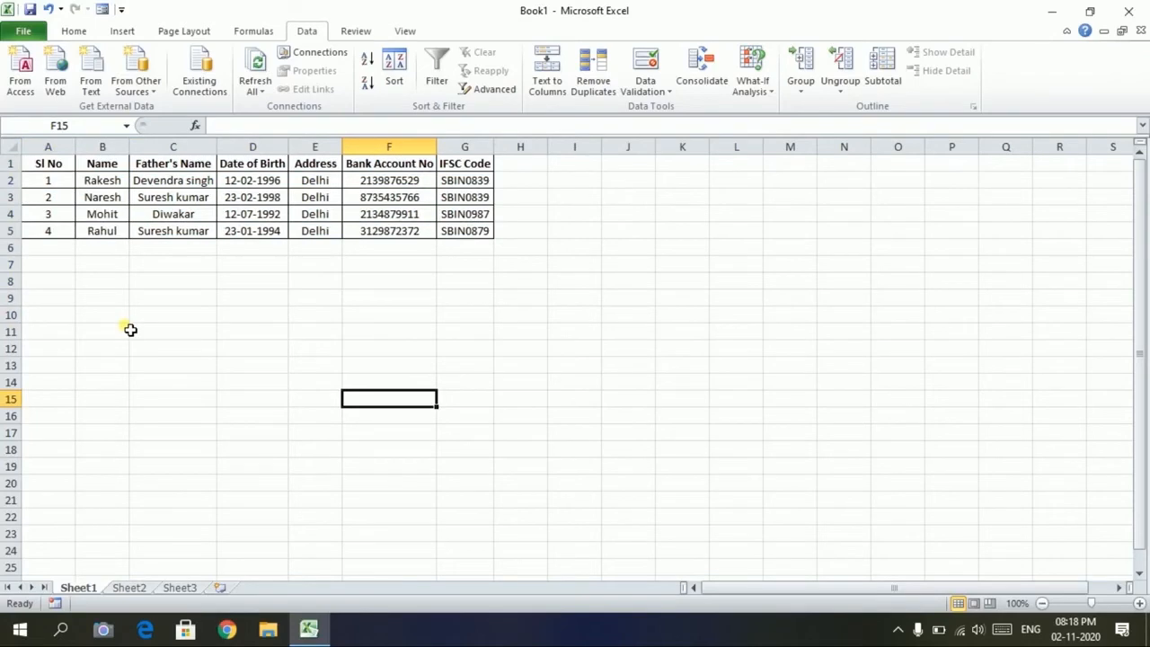
pyautogui.hotkey('ctrl', 'z')
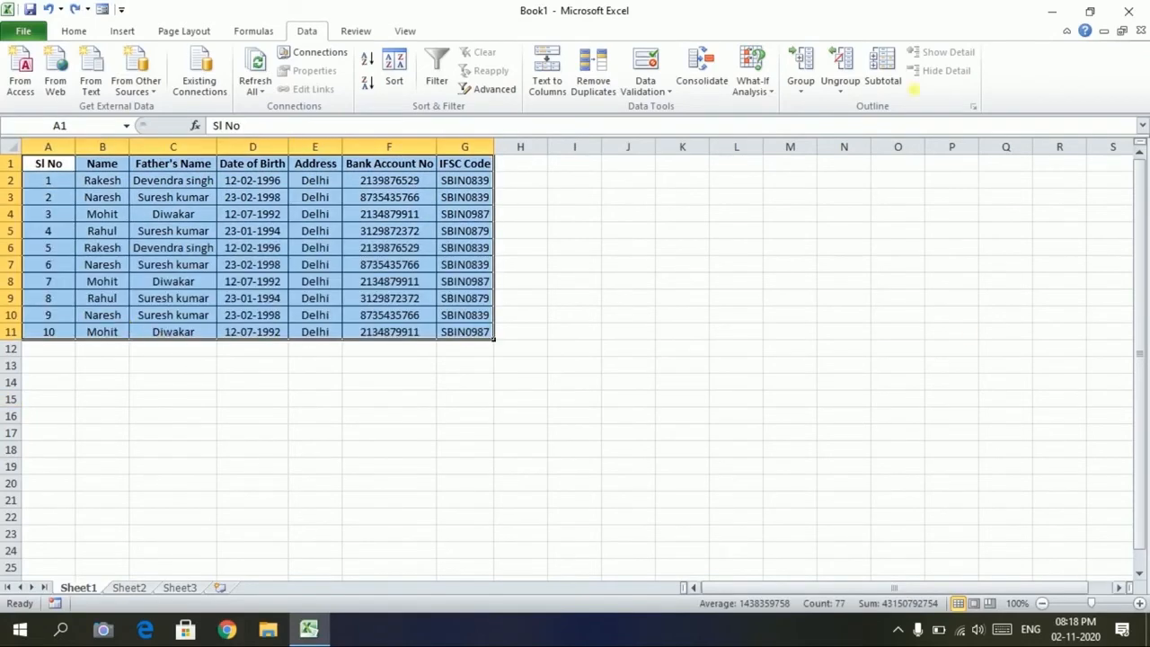
pyautogui.click(588, 83)
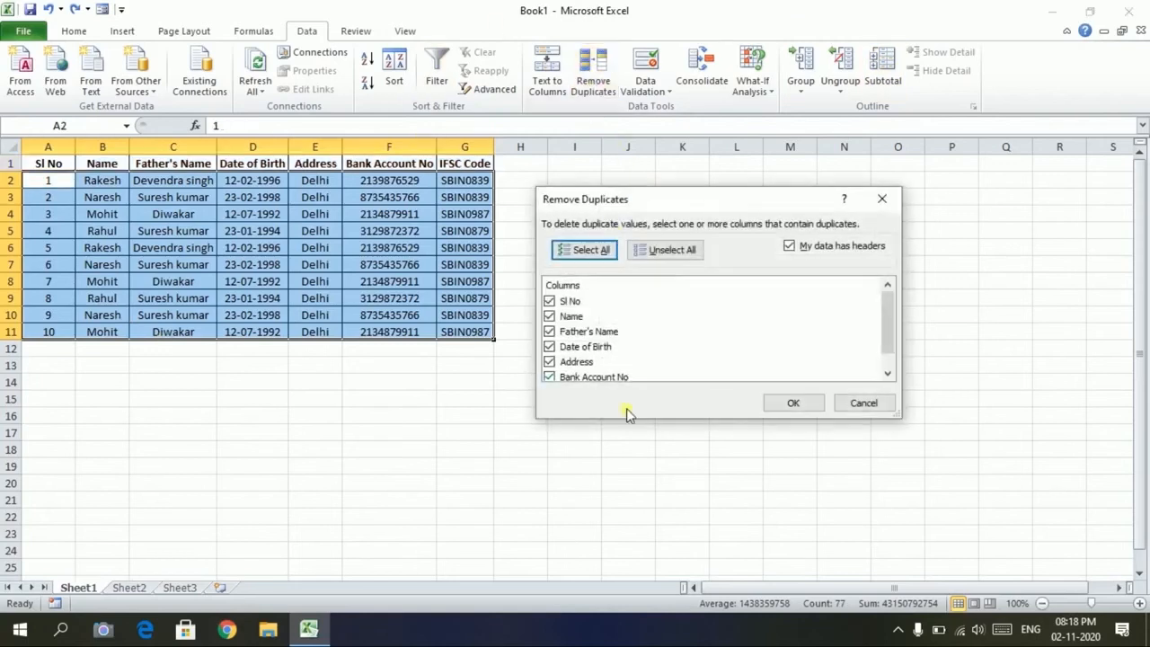
pyautogui.scroll(-1, 600, 357)
pyautogui.scroll(1, 600, 357)
pyautogui.click(860, 404)
pyautogui.click(173, 397)
pyautogui.click(74, 31)
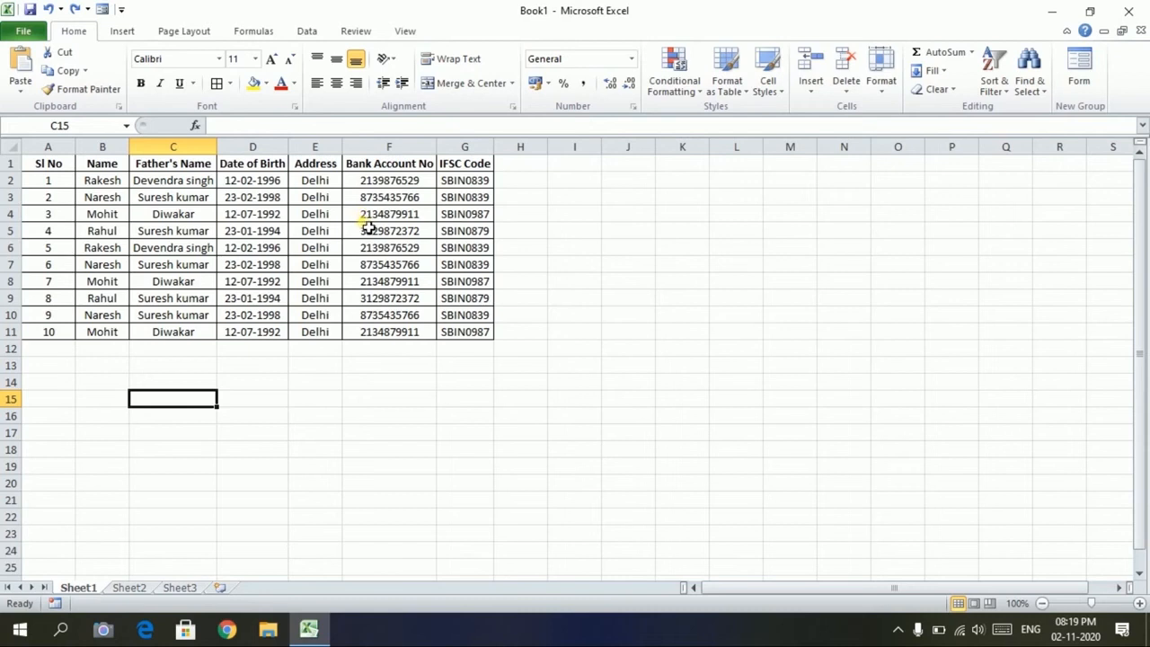
pyautogui.click(371, 180)
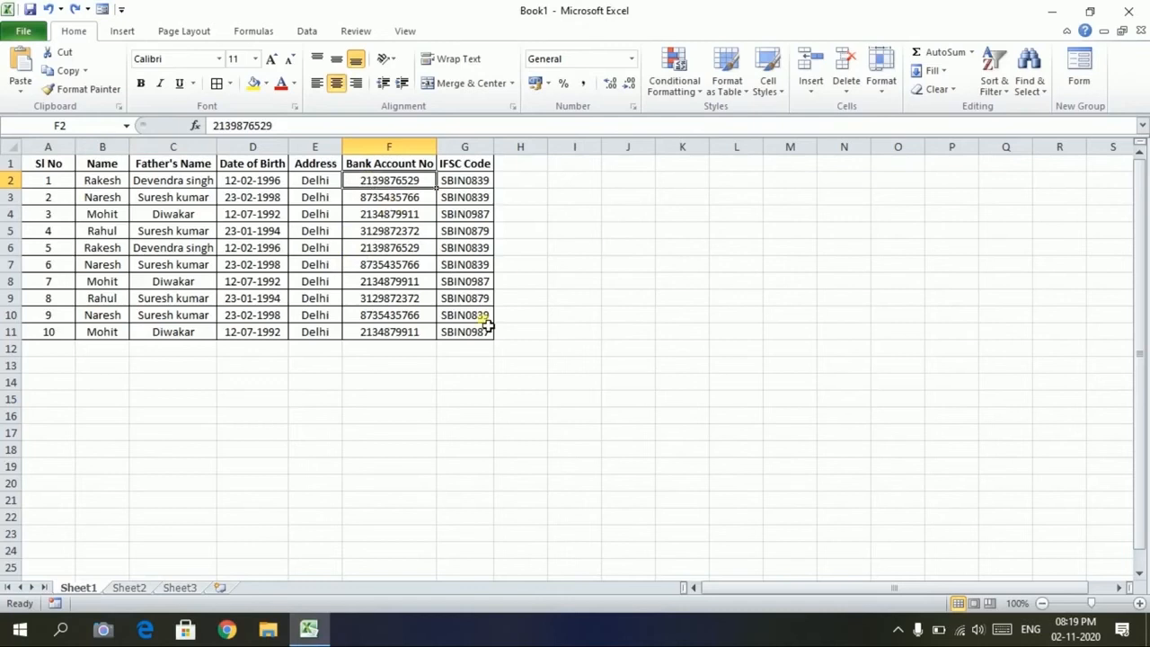
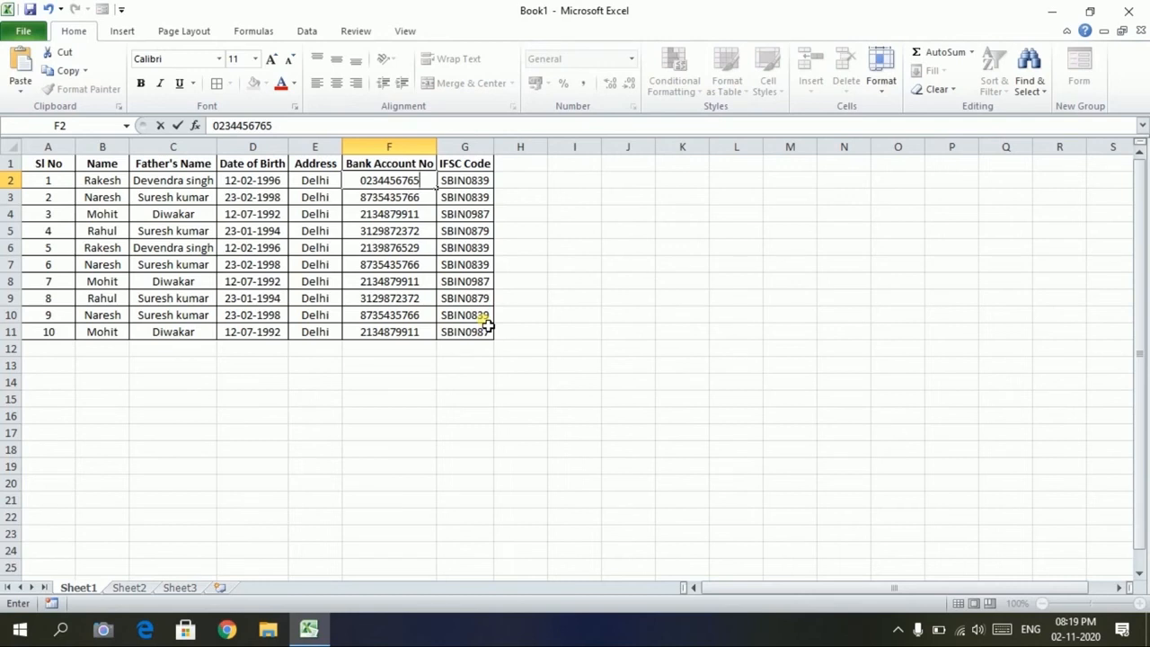
pyautogui.press('Return')
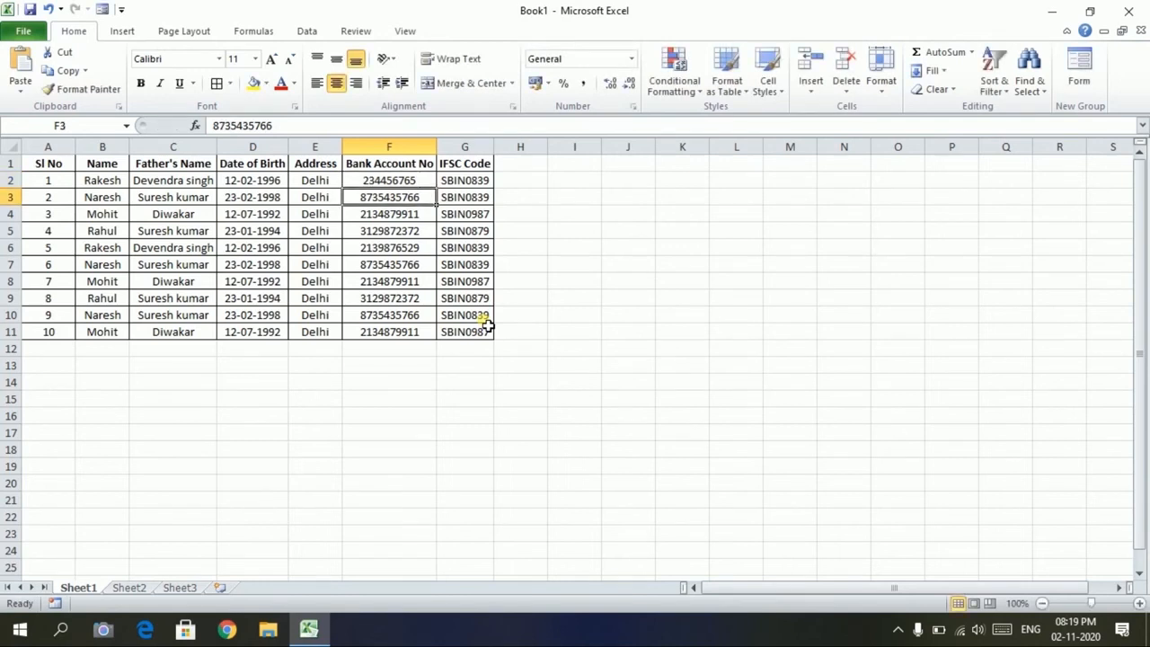
pyautogui.press('Return')
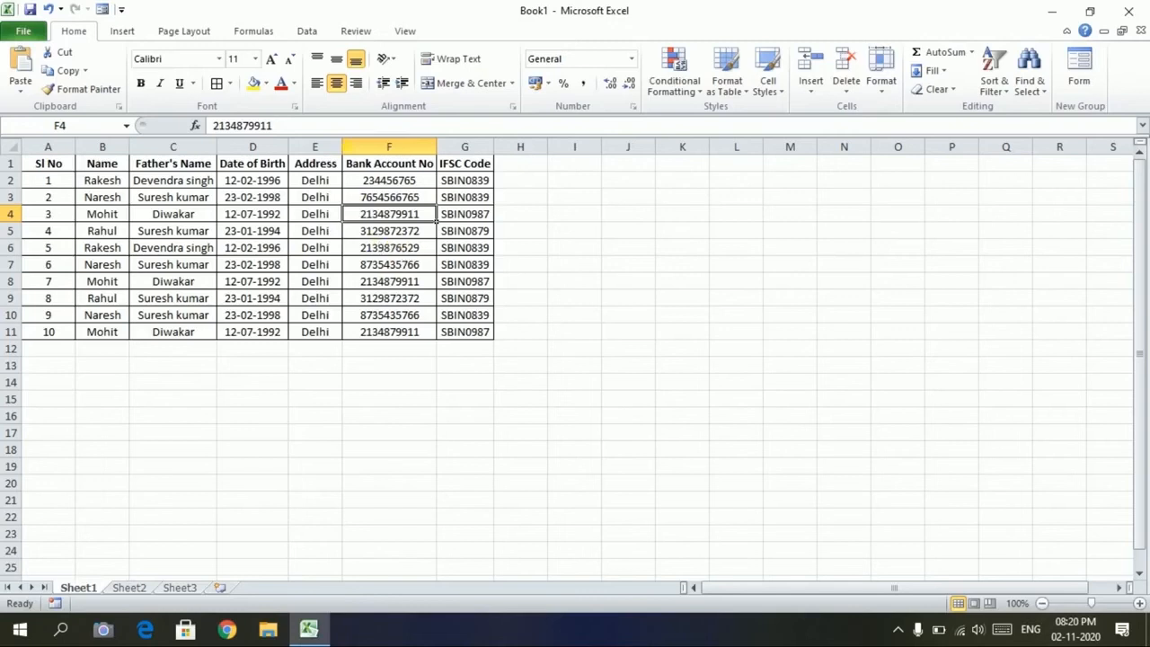
pyautogui.click(388, 148)
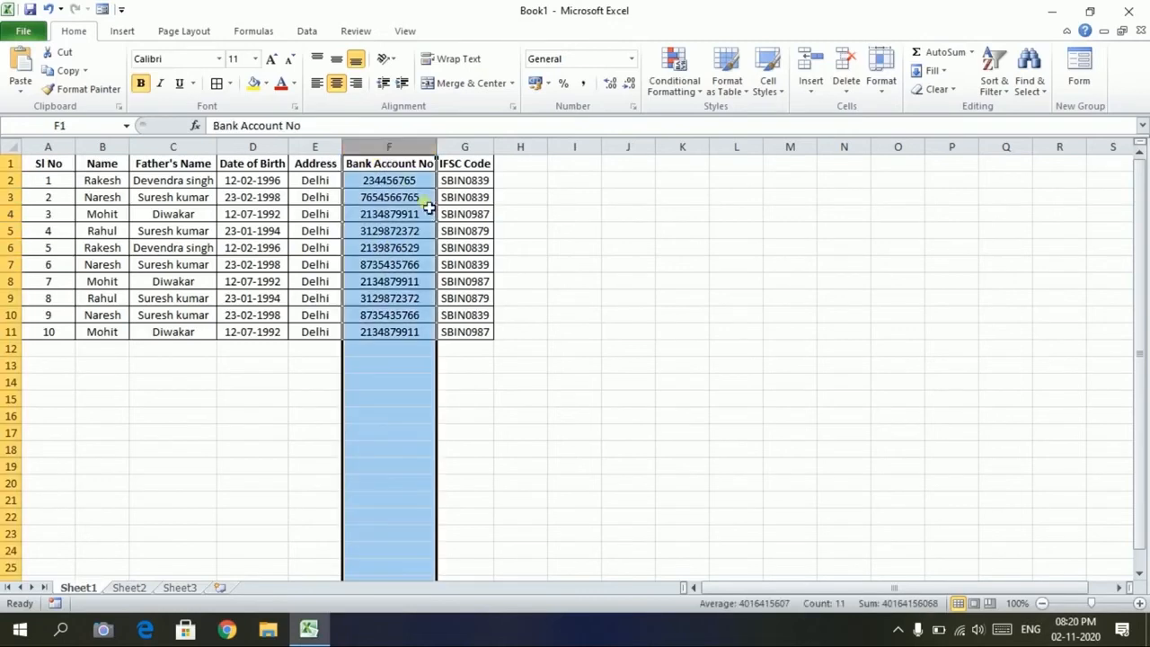
# Format the Bank Account No column F with the Text number format
pyautogui.click(630, 61)
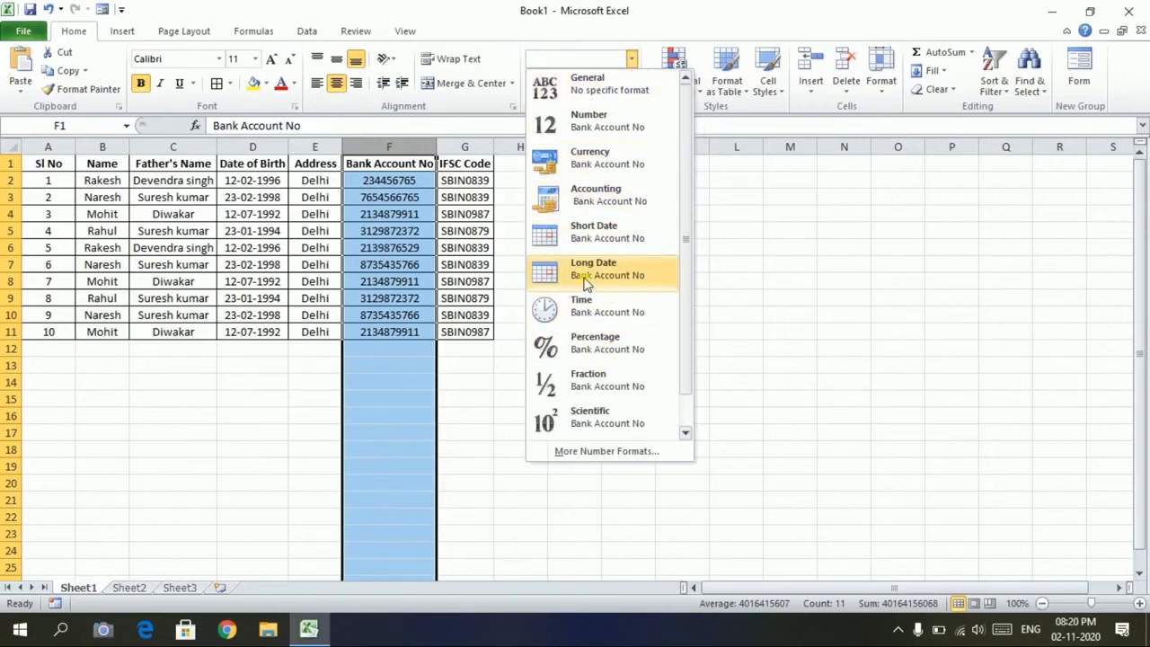
pyautogui.scroll(-1, 590, 284)
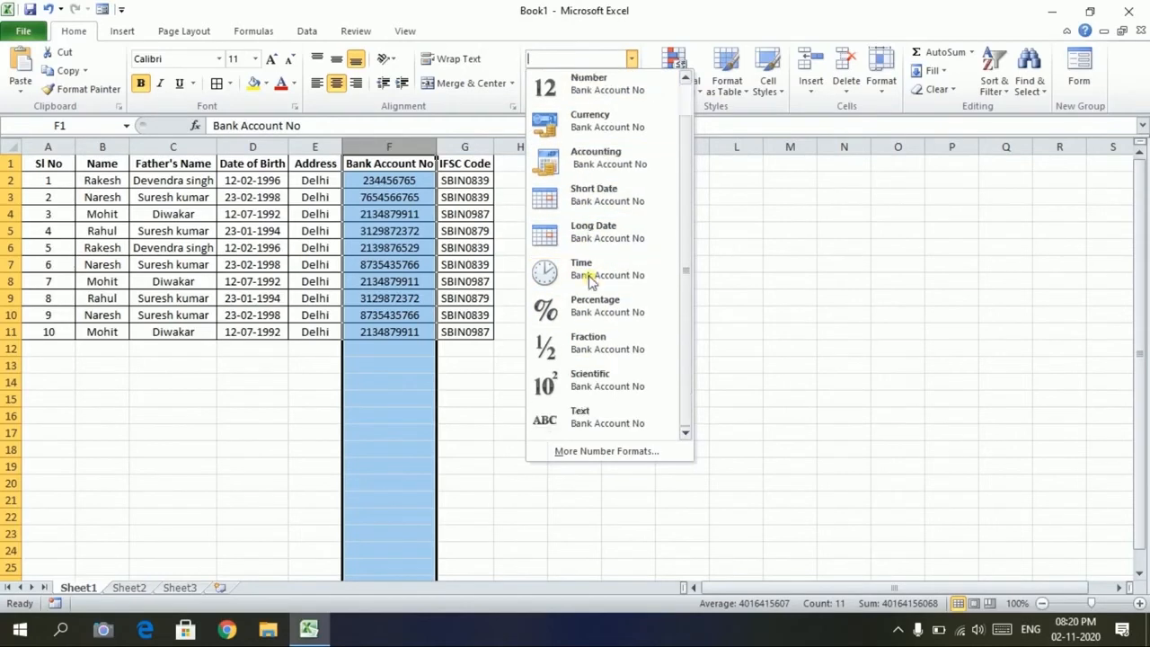
pyautogui.click(606, 421)
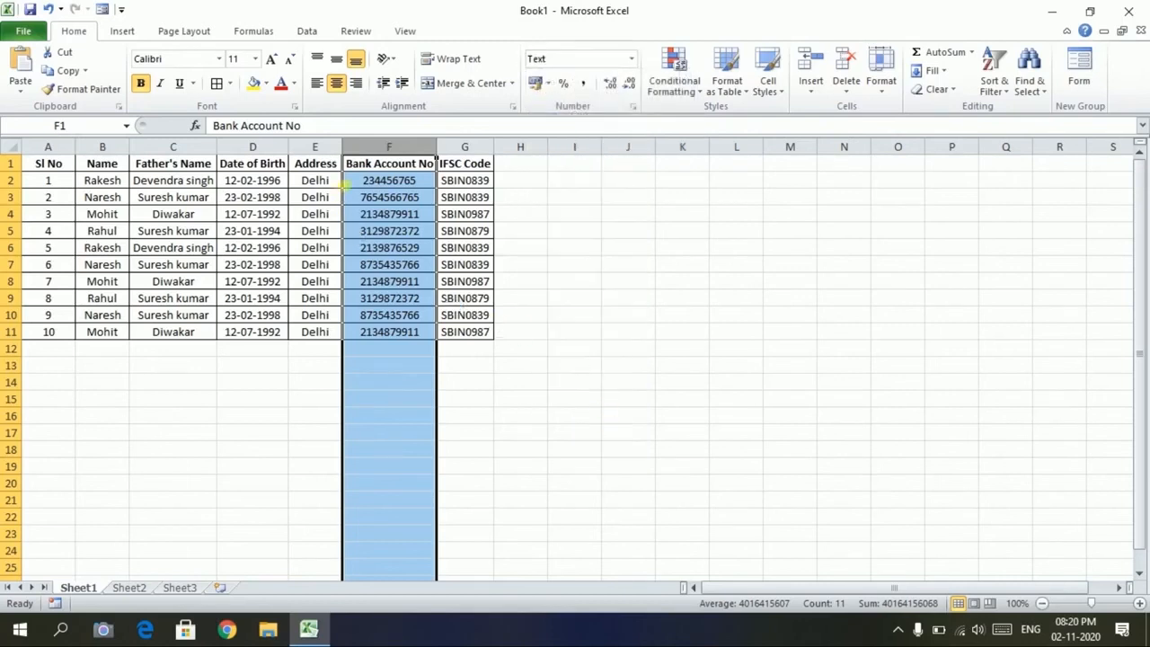
pyautogui.click(346, 181)
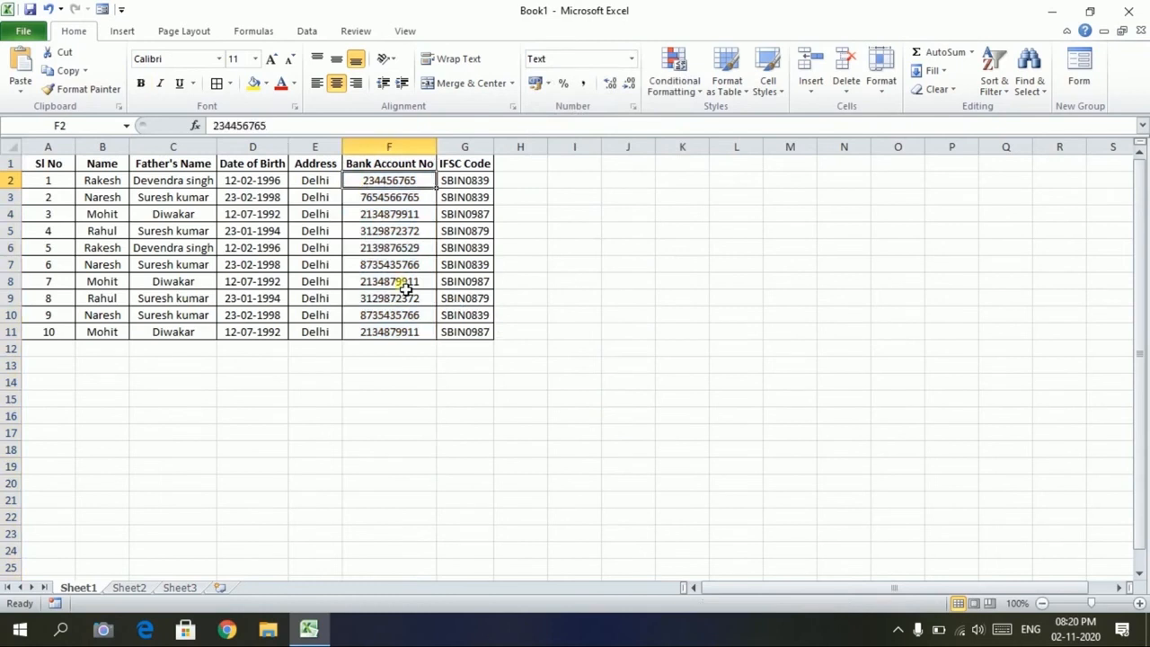
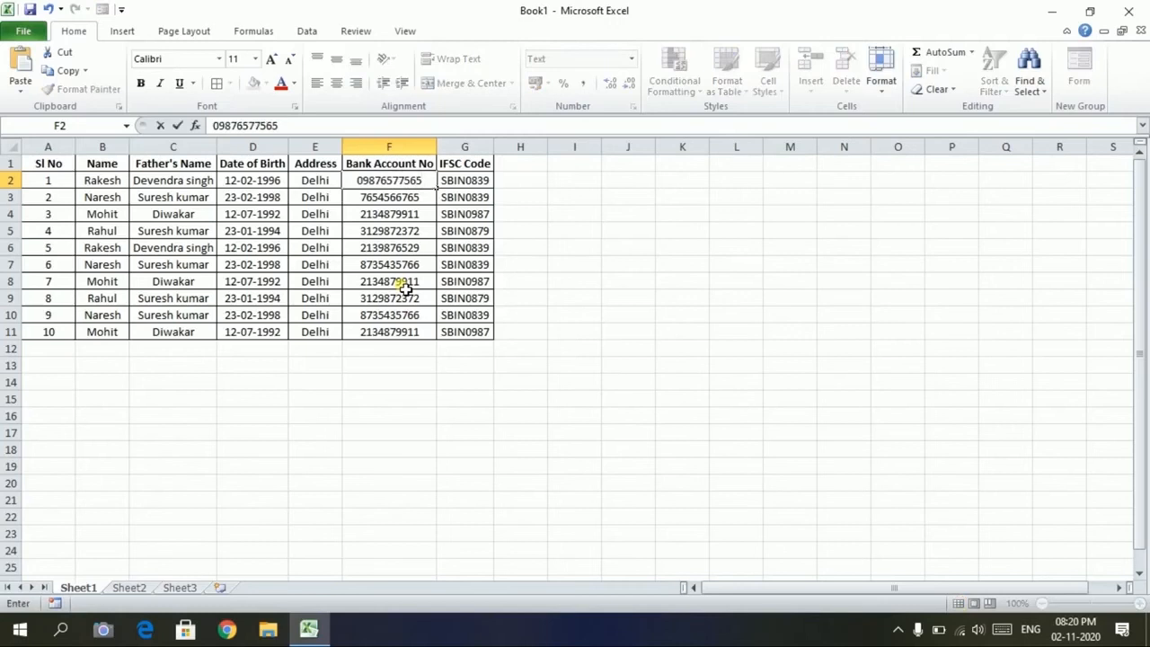
pyautogui.press('Return')
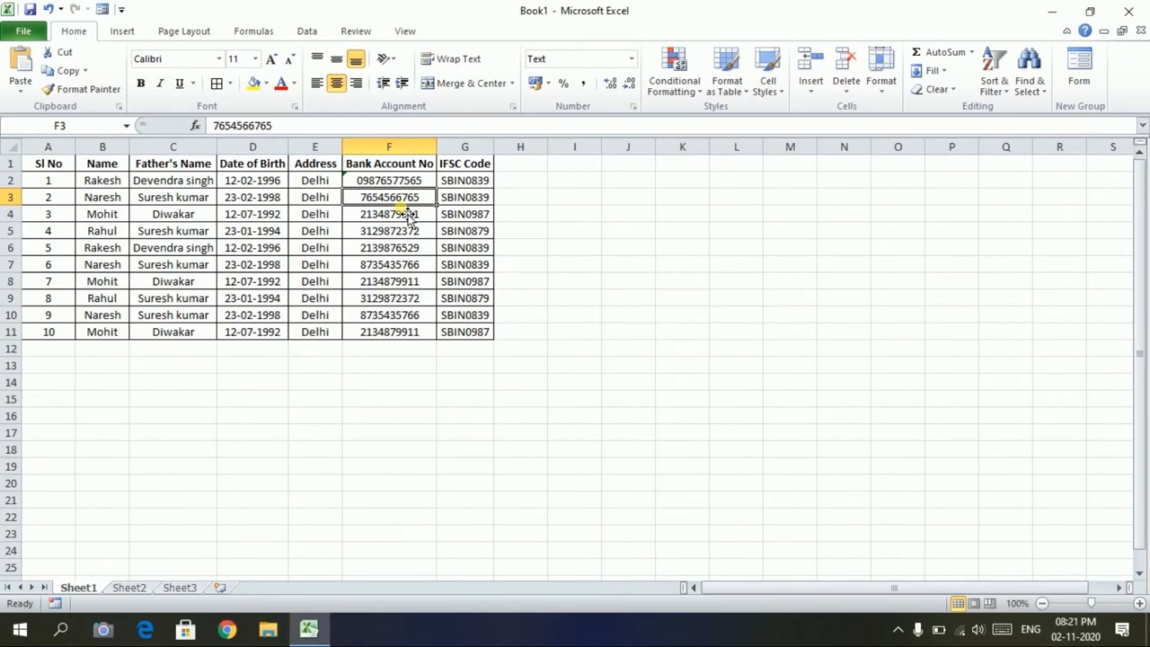
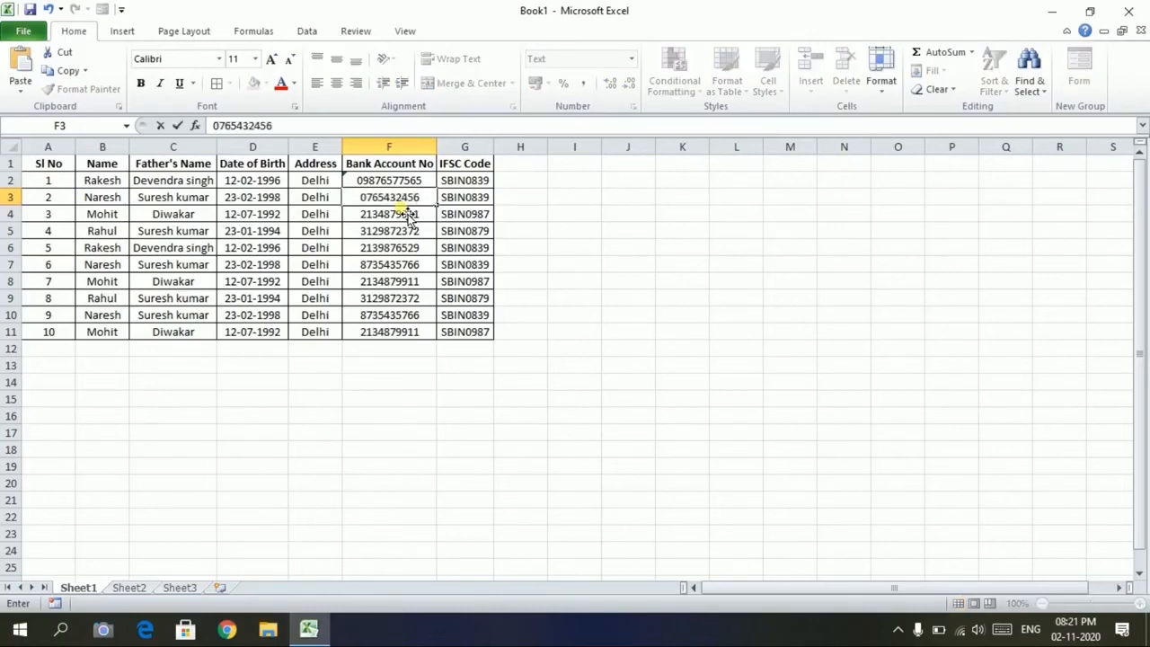
pyautogui.press('Return')
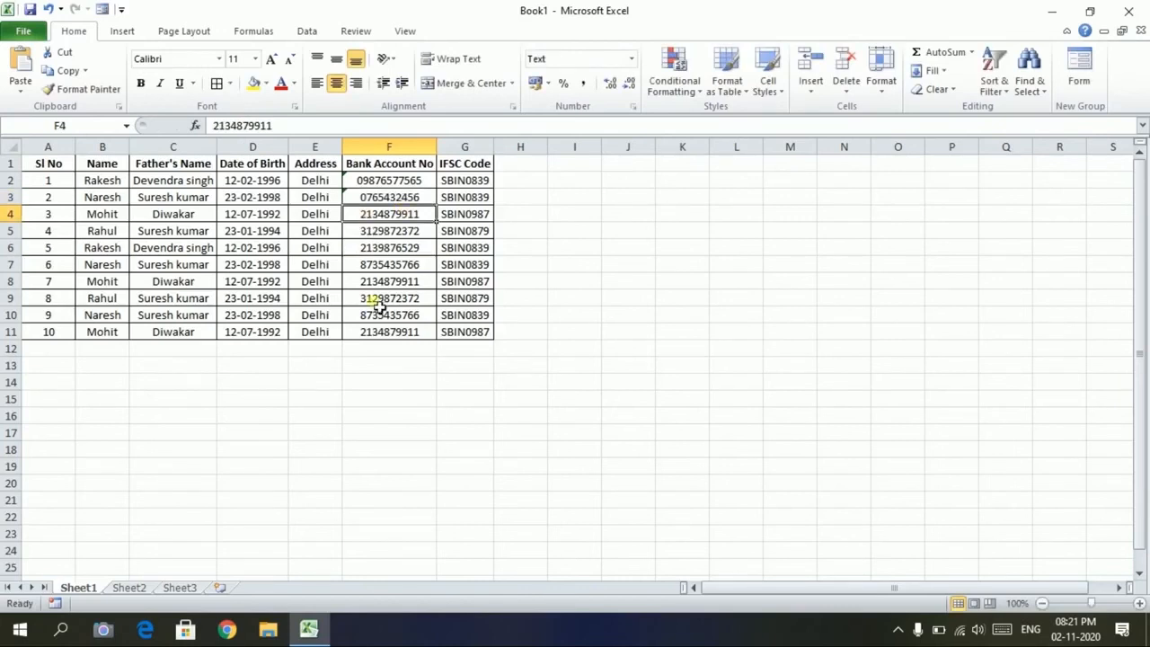
# Test the zero-led number 089865 in empty cell F14
pyautogui.click(382, 384)
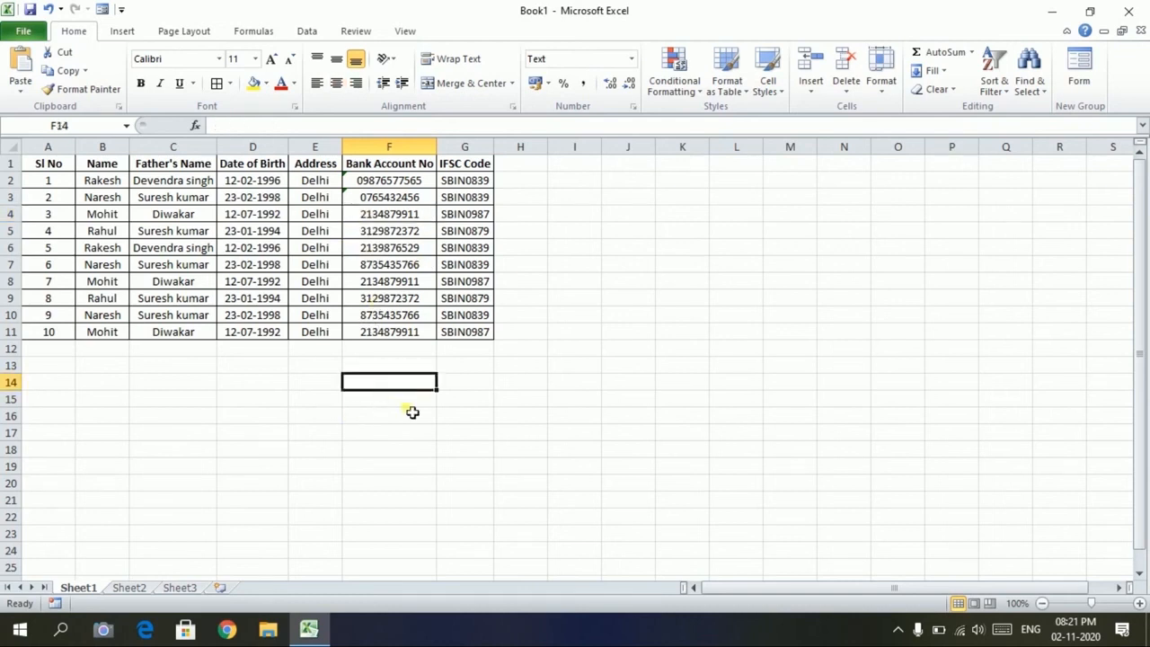
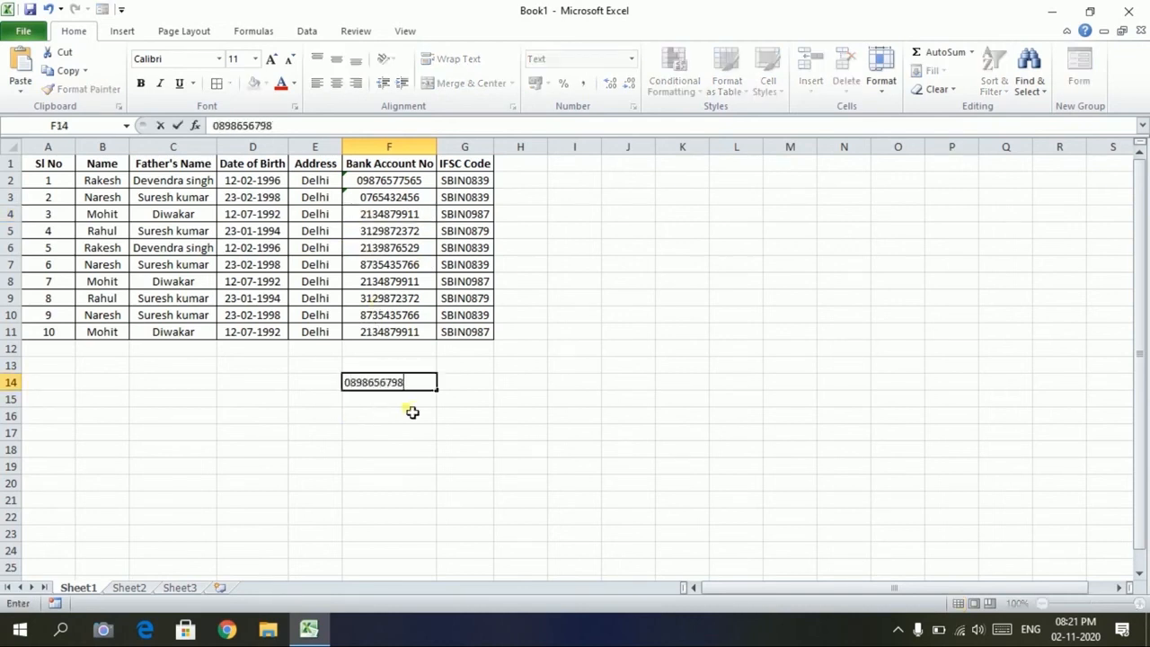
pyautogui.press('Return')
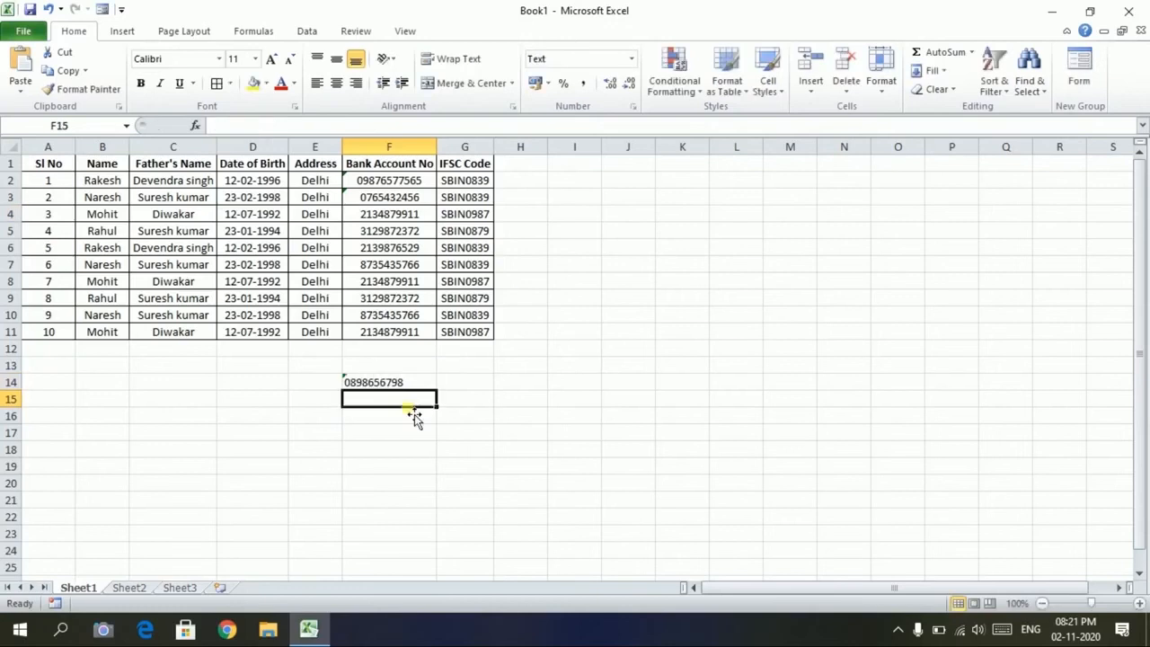
pyautogui.click(407, 157)
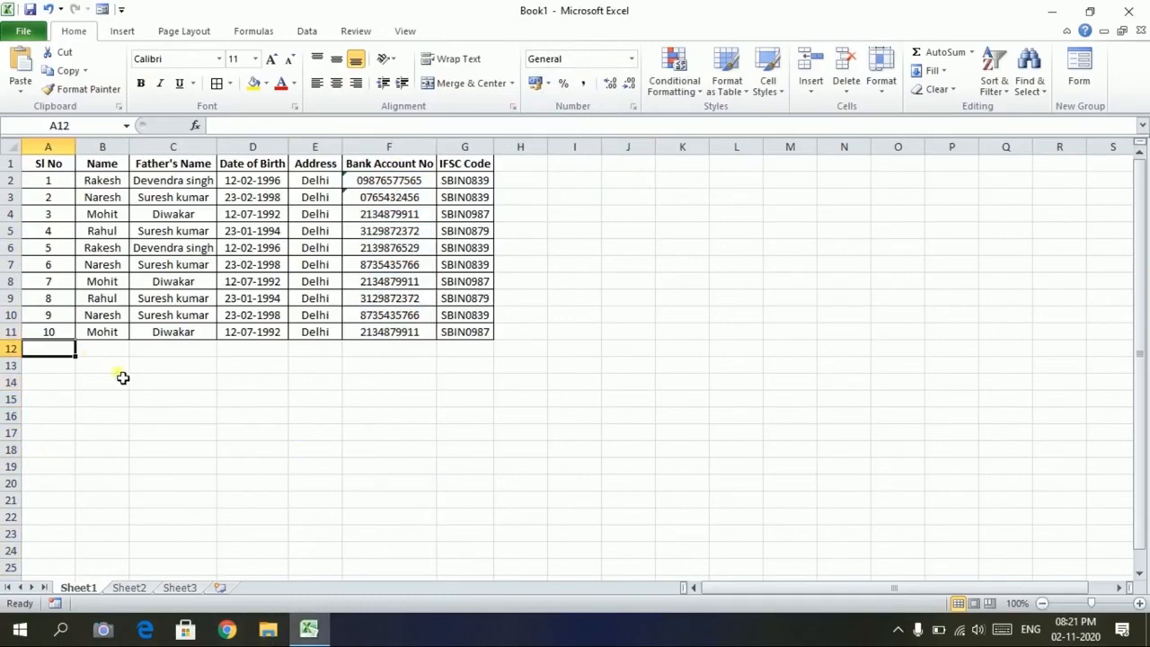
pyautogui.click(259, 149)
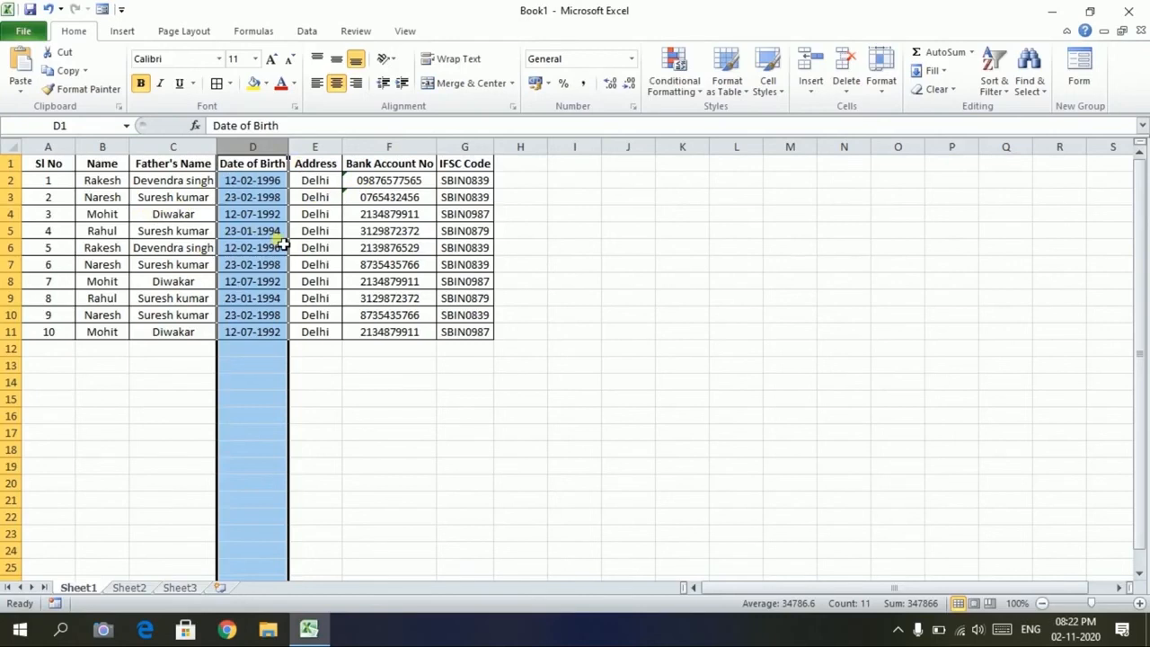
# Insert a blank column D before Date of Birth
pyautogui.click(314, 350)
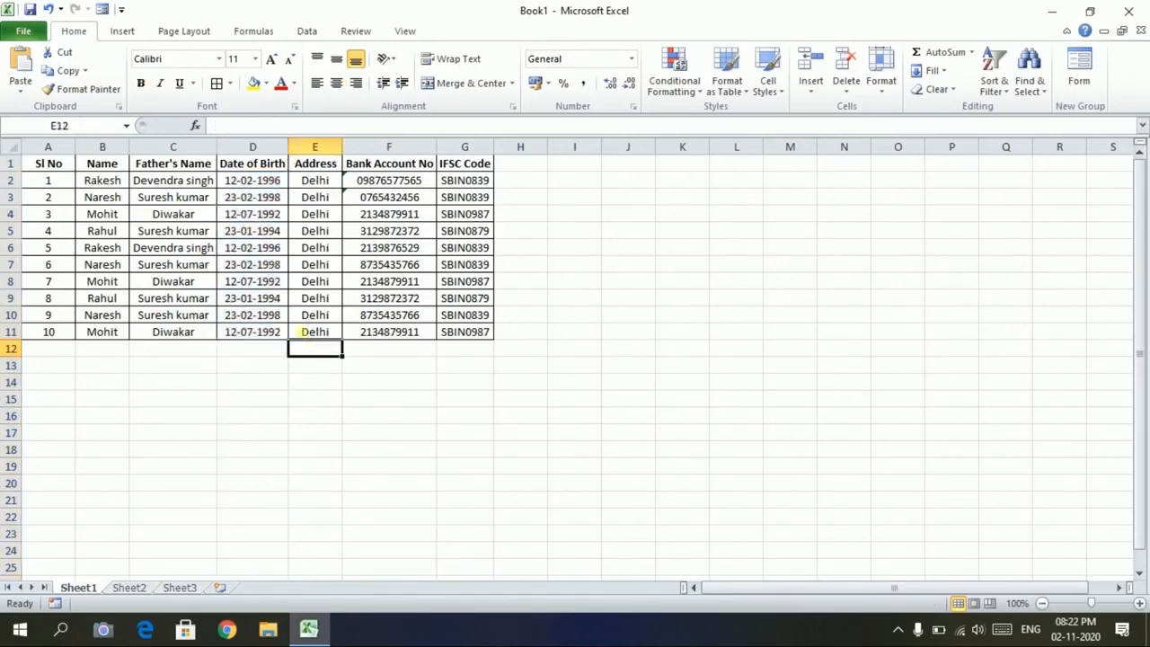
pyautogui.click(253, 166)
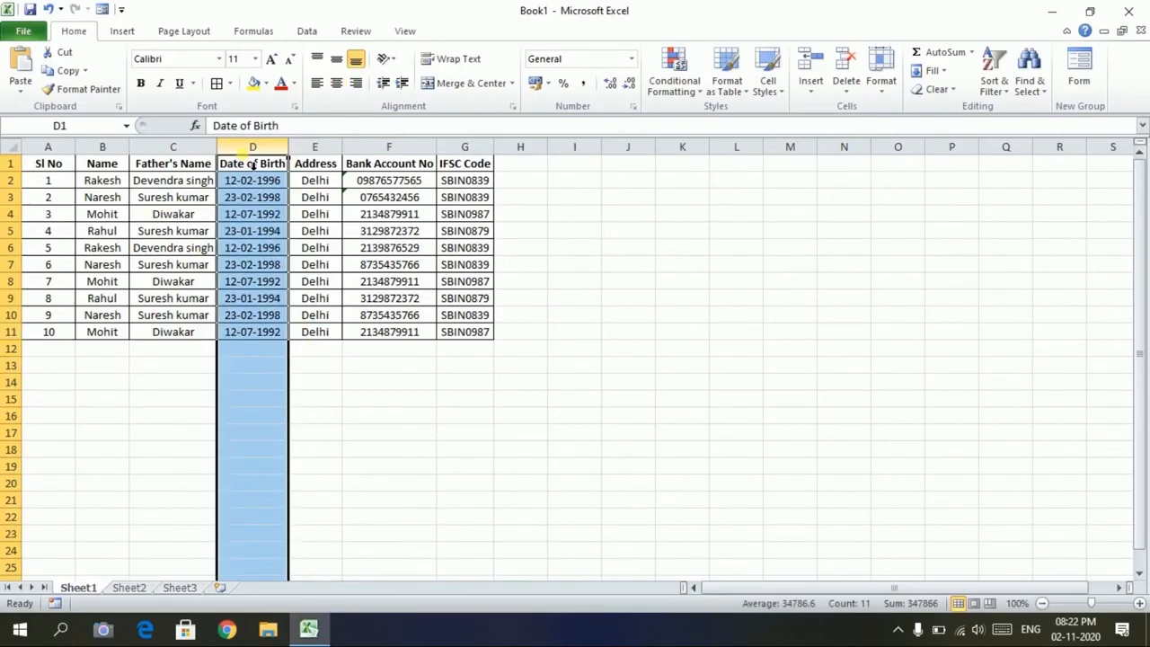
pyautogui.rightClick(252, 166)
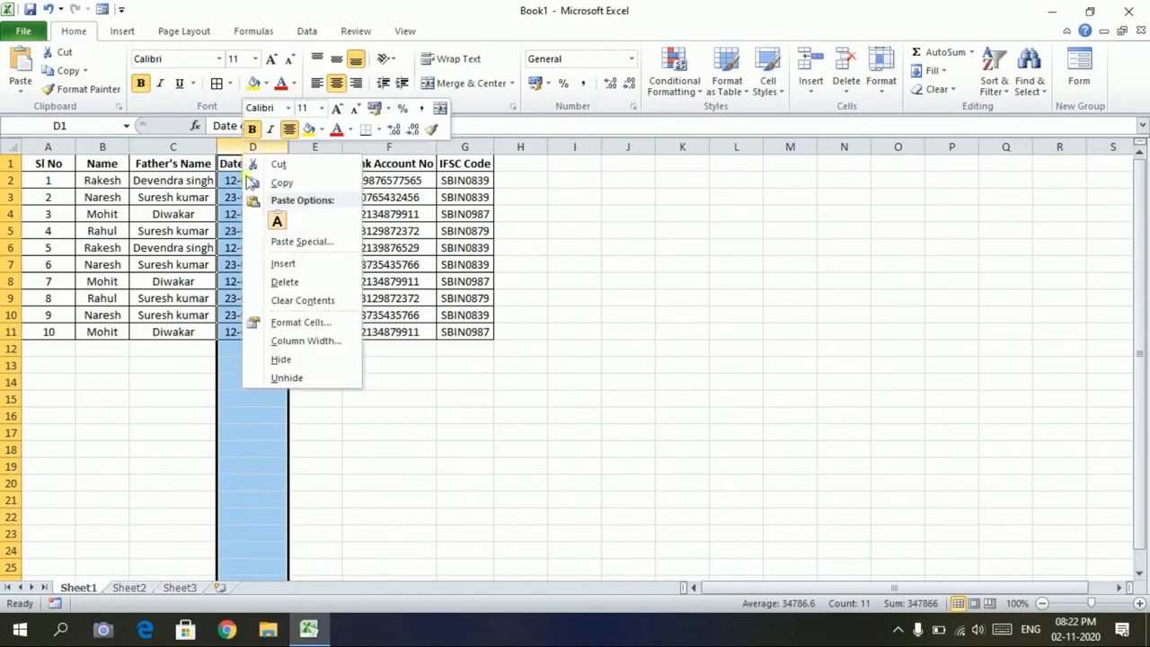
pyautogui.click(292, 266)
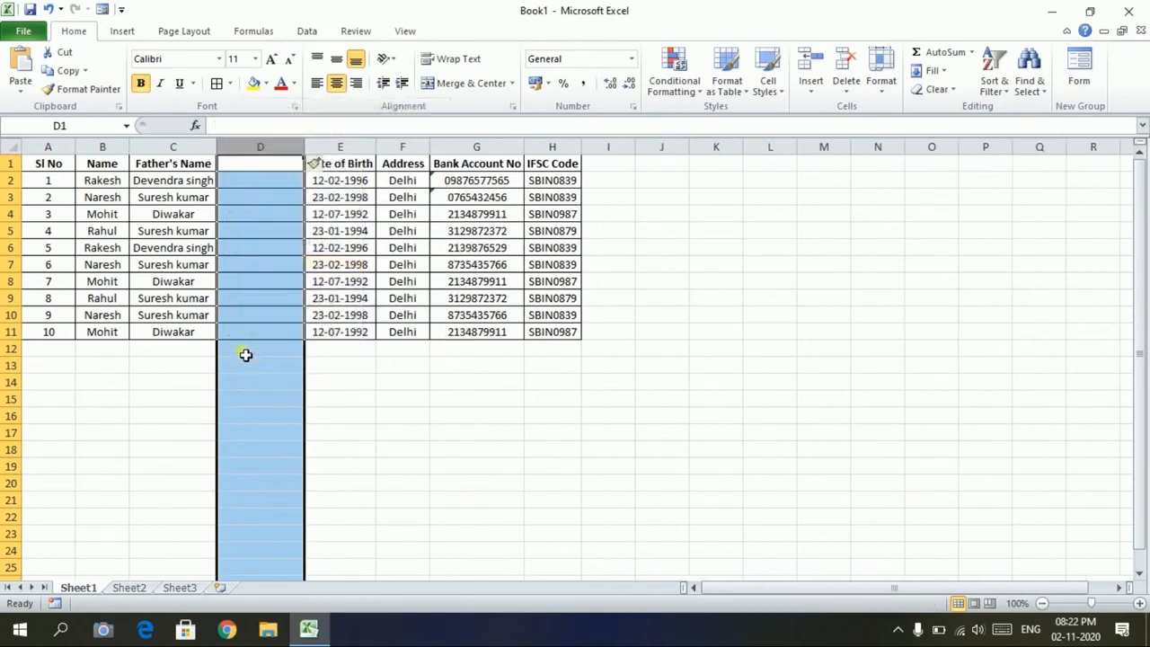
pyautogui.click(263, 386)
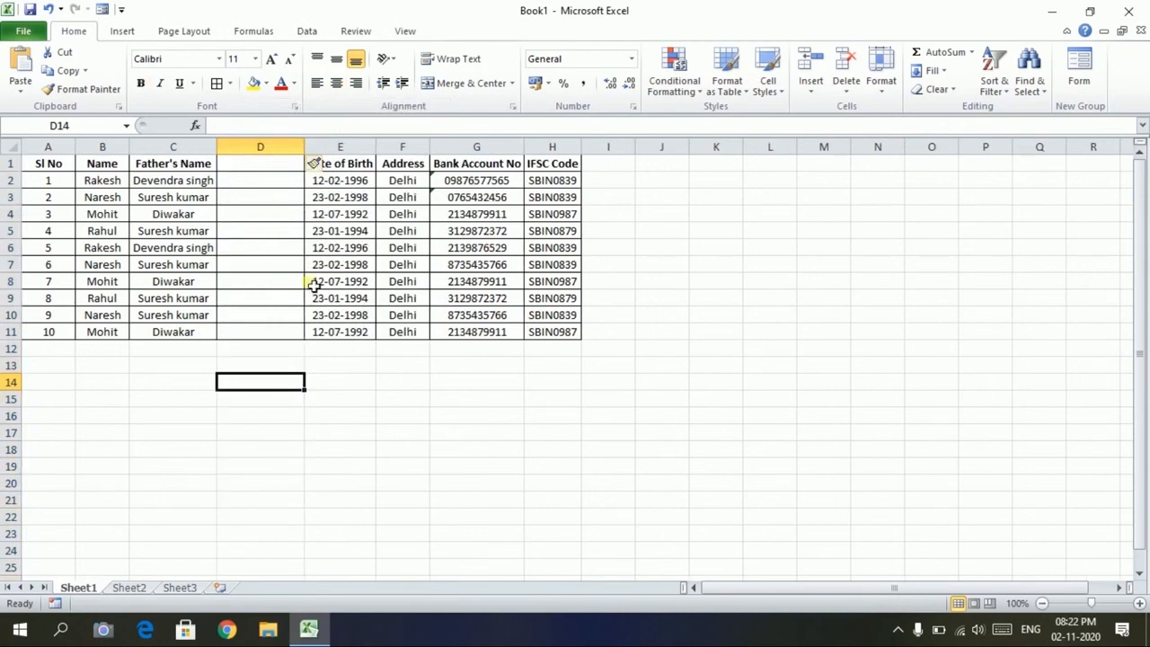
# Insert a blank column before Address, shifting Address through IFSC Code to G–I
pyautogui.click(402, 146)
pyautogui.rightClick(402, 148)
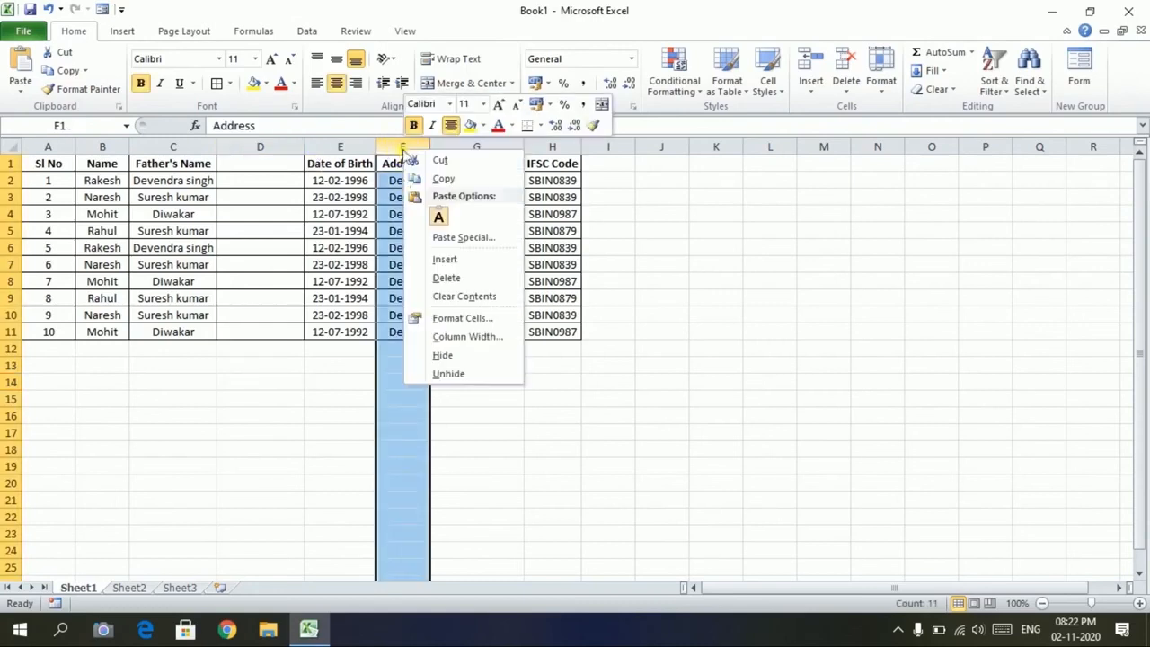
pyautogui.click(425, 254)
pyautogui.click(420, 249)
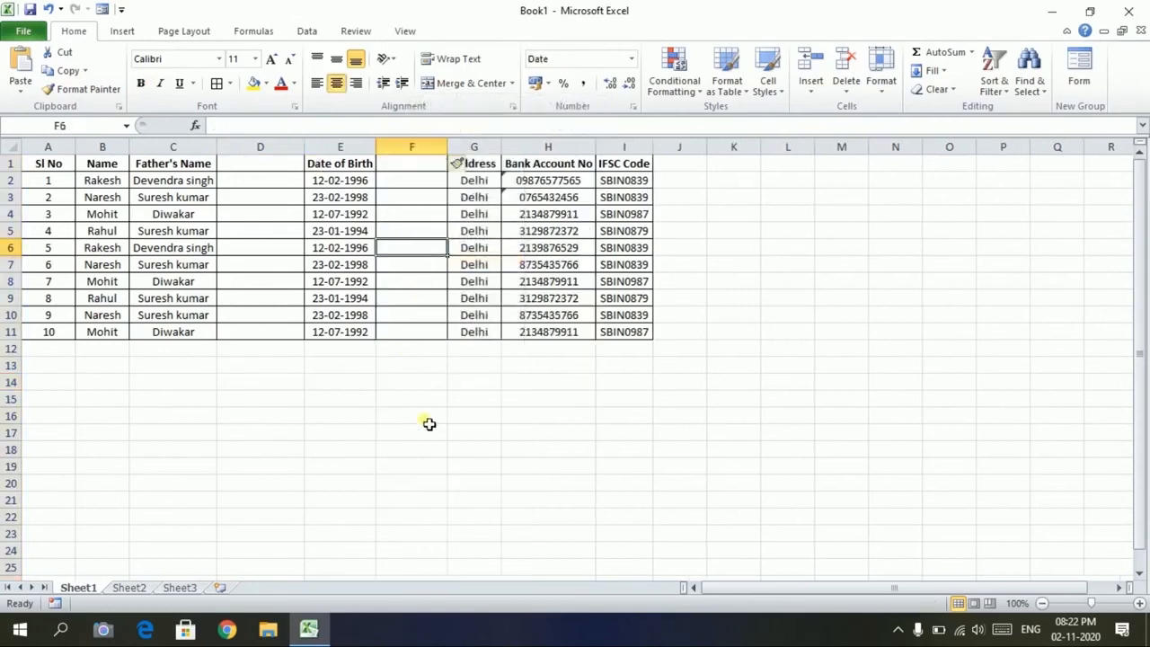
pyautogui.click(410, 408)
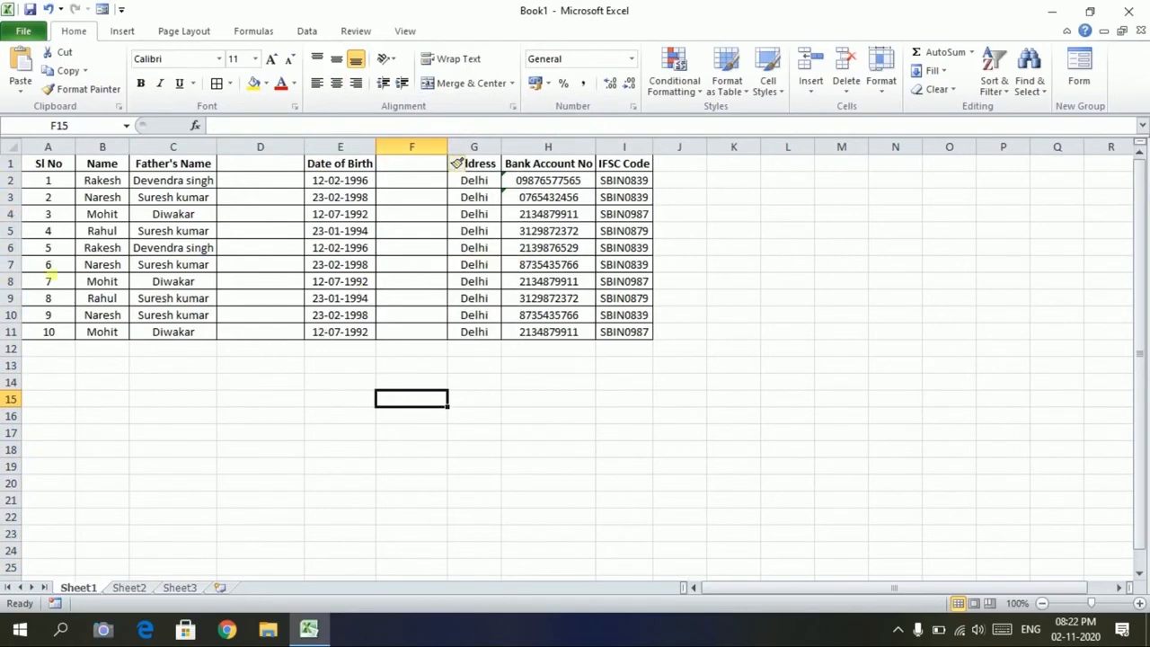
# Insert a blank row at row 4 above record 3 and at row 8 above record 6
pyautogui.click(12, 220)
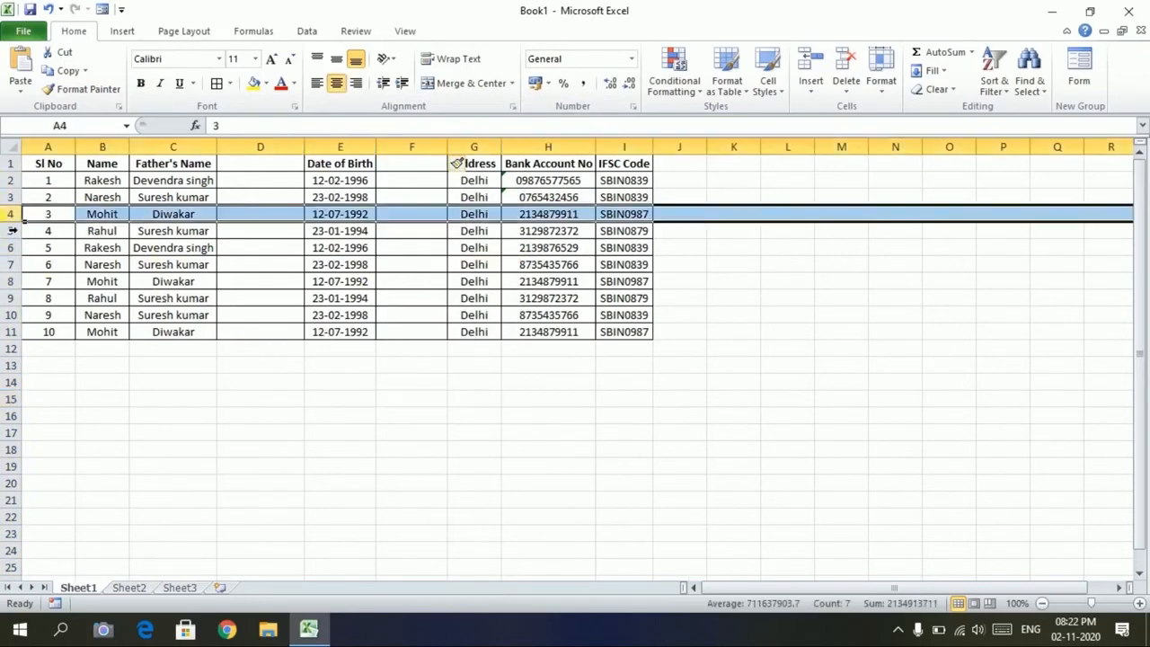
pyautogui.rightClick(18, 216)
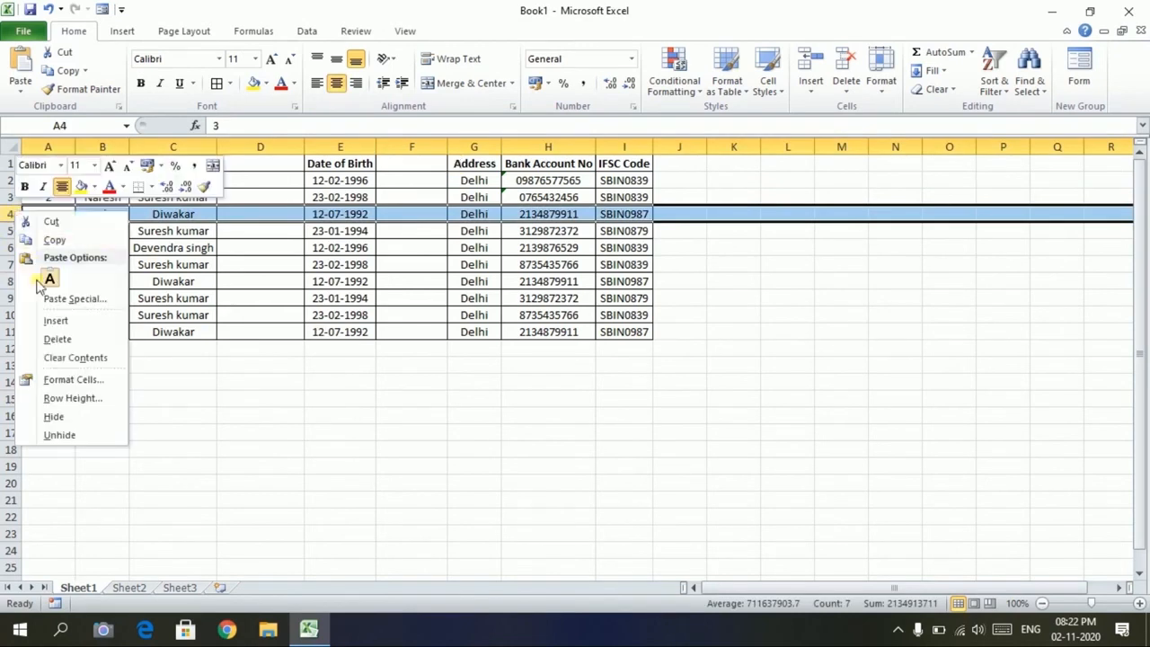
pyautogui.click(56, 322)
pyautogui.click(102, 247)
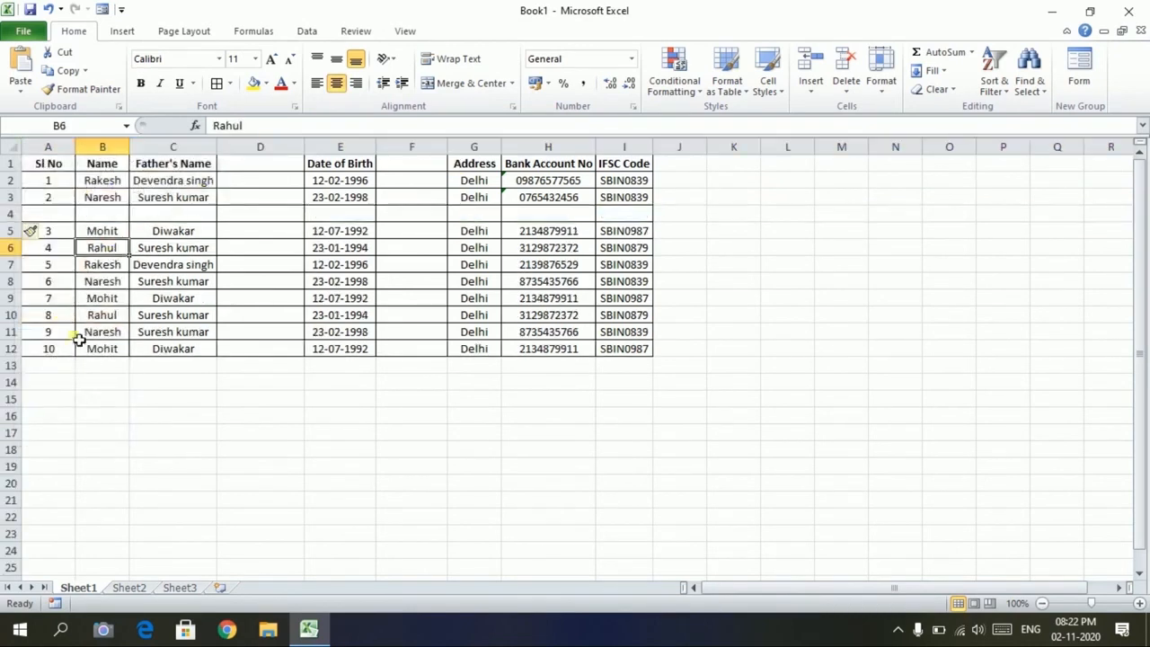
pyautogui.click(11, 281)
pyautogui.rightClick(10, 281)
pyautogui.click(49, 391)
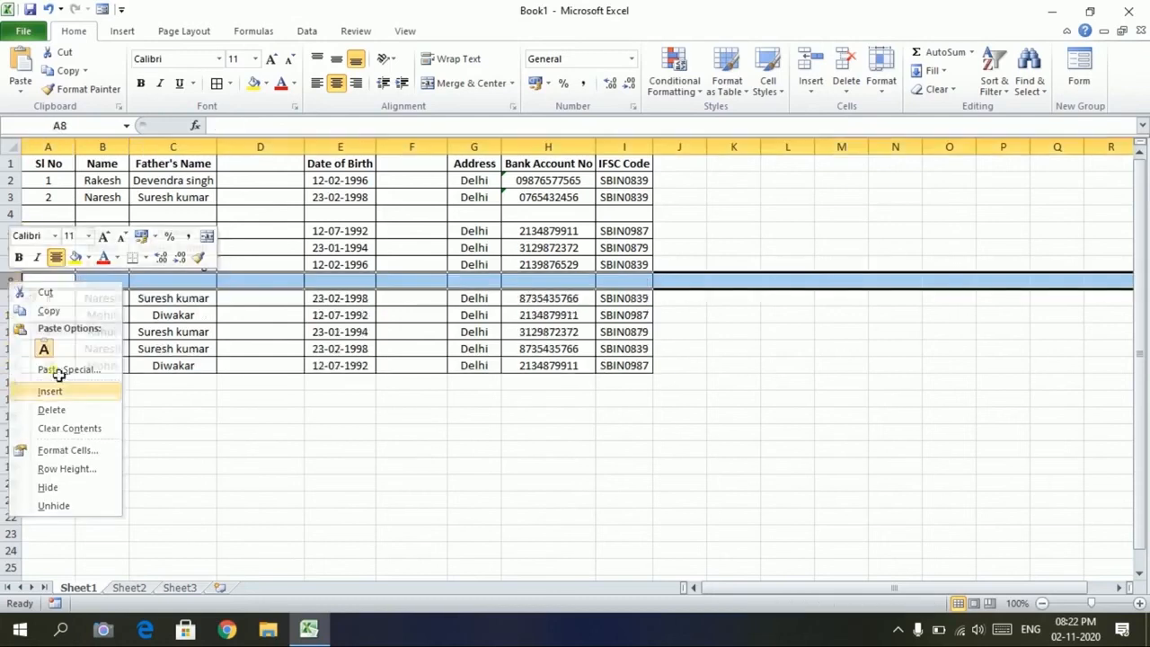
pyautogui.click(164, 315)
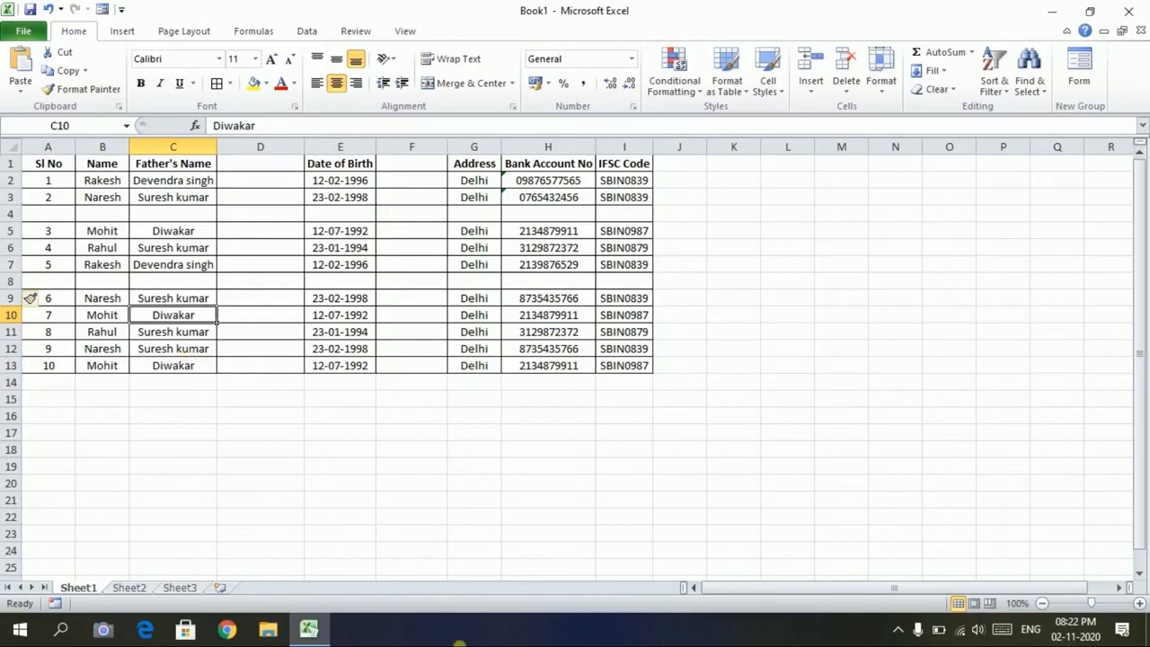
# Select the blank column D
pyautogui.click(352, 349)
pyautogui.click(259, 364)
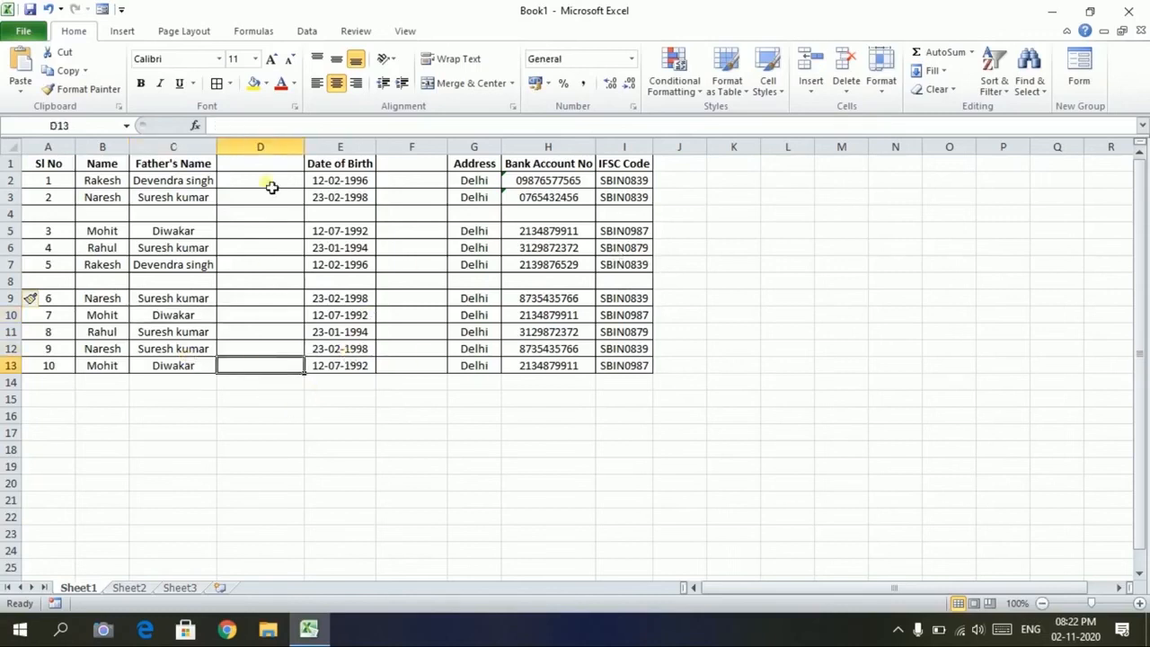
pyautogui.click(273, 154)
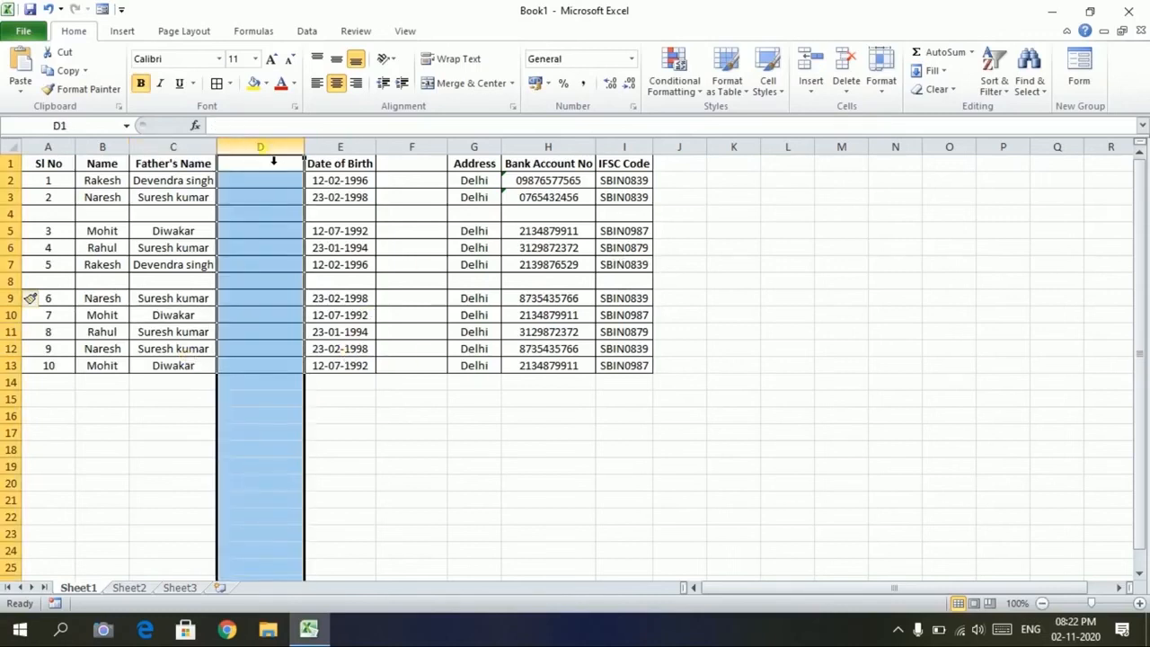
# Delete the blank columns D and E from the table
pyautogui.rightClick(273, 159)
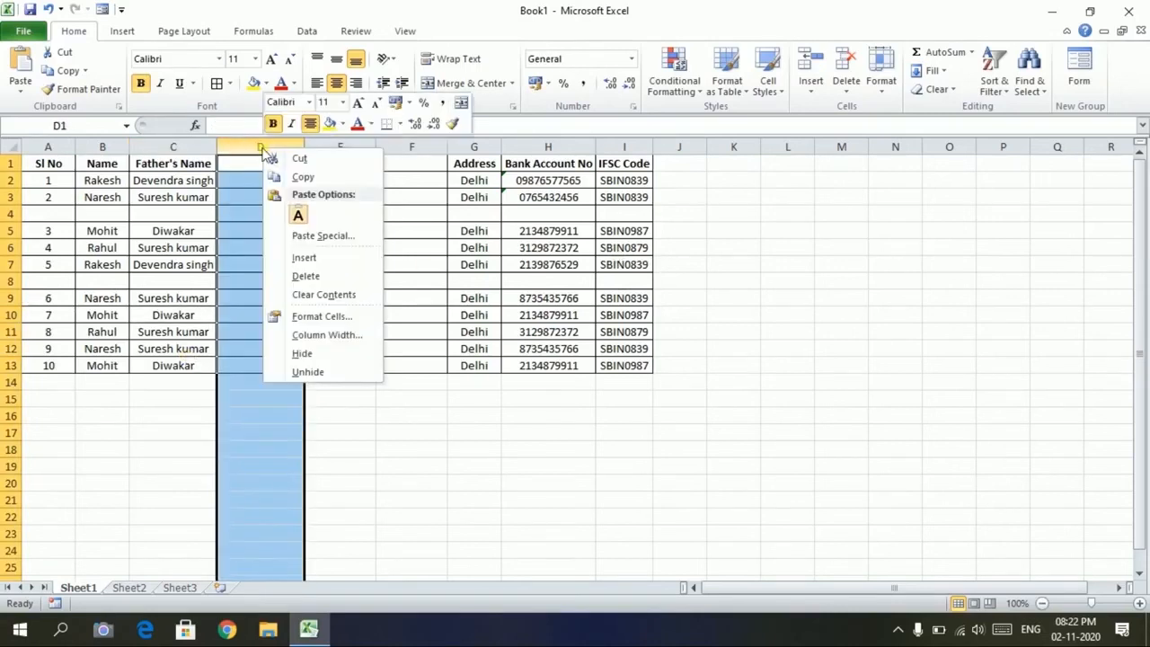
pyautogui.click(295, 277)
pyautogui.click(322, 147)
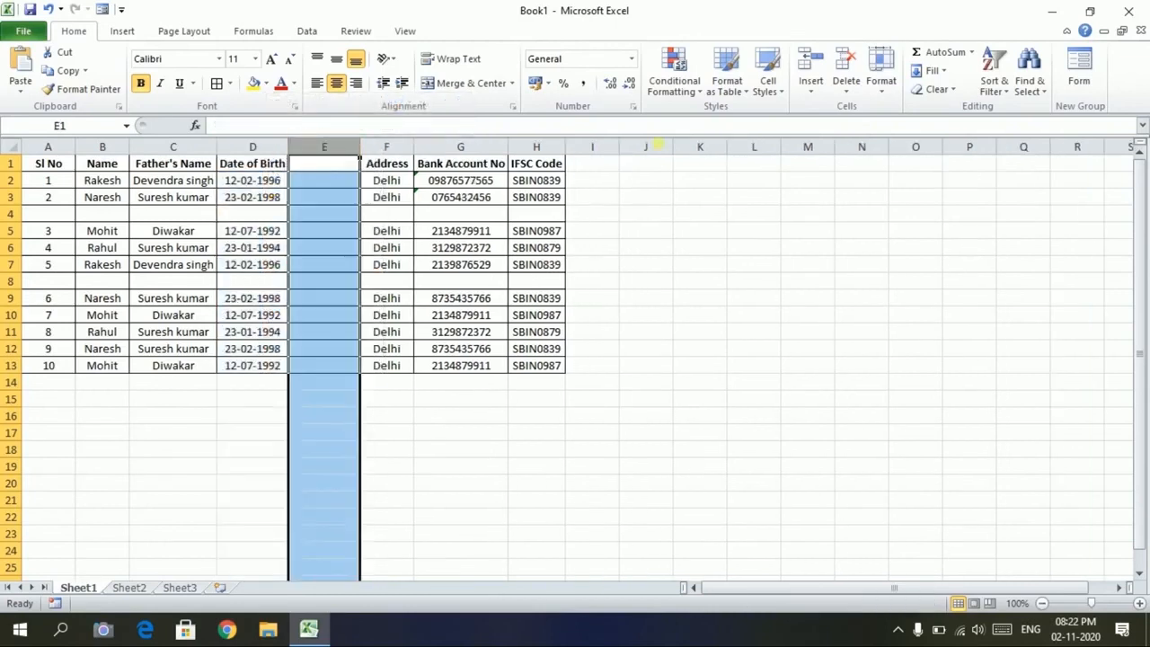
pyautogui.click(845, 81)
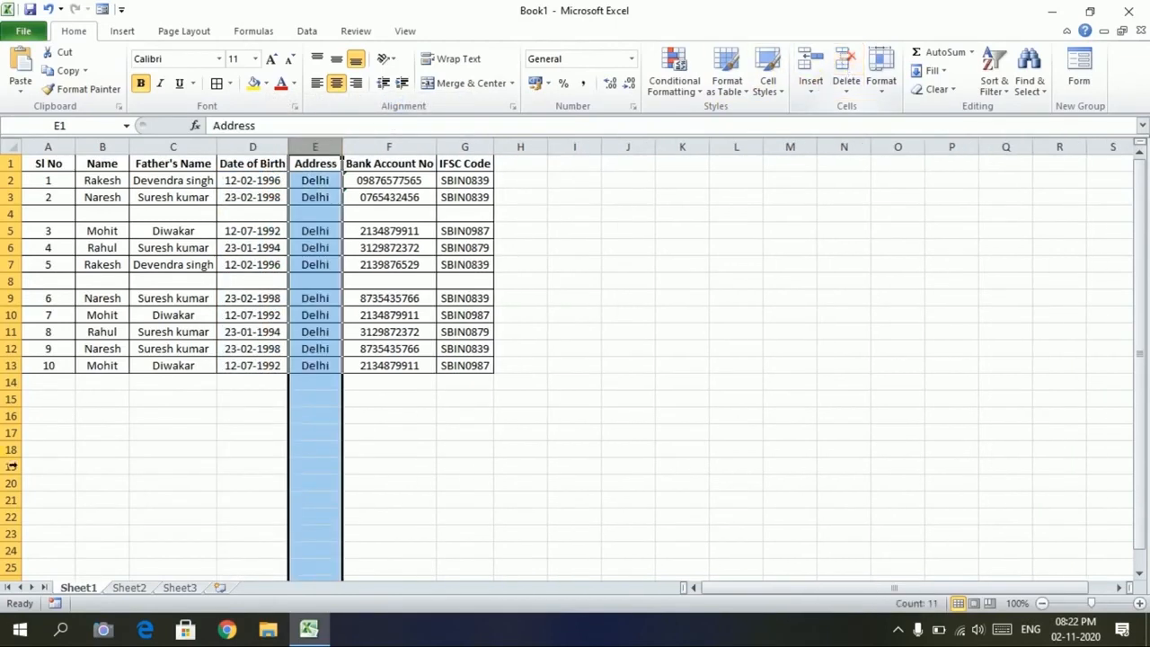
# Delete the blank row 4 so the records are contiguous again
pyautogui.click(11, 214)
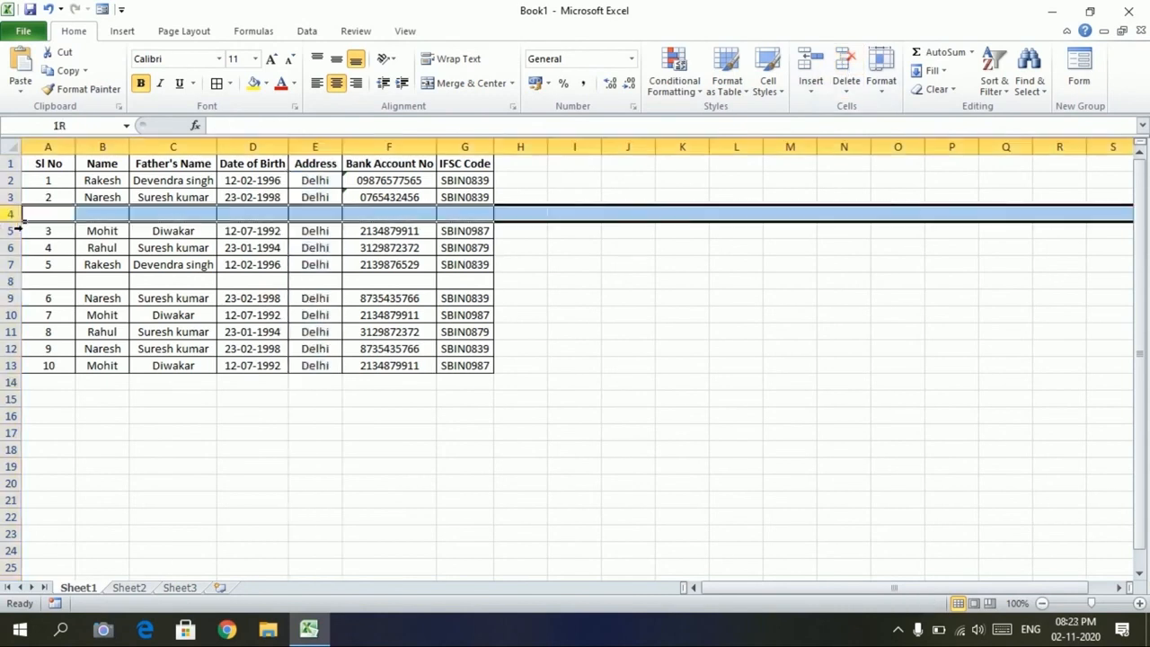
pyautogui.rightClick(11, 216)
pyautogui.click(48, 342)
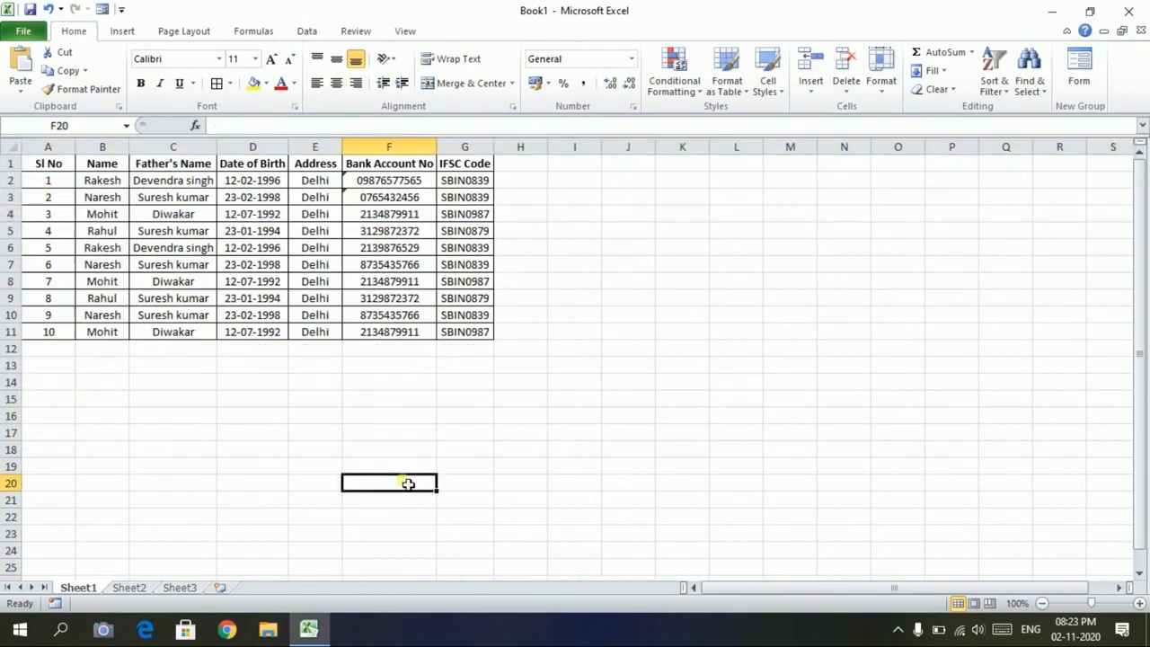
pyautogui.click(265, 364)
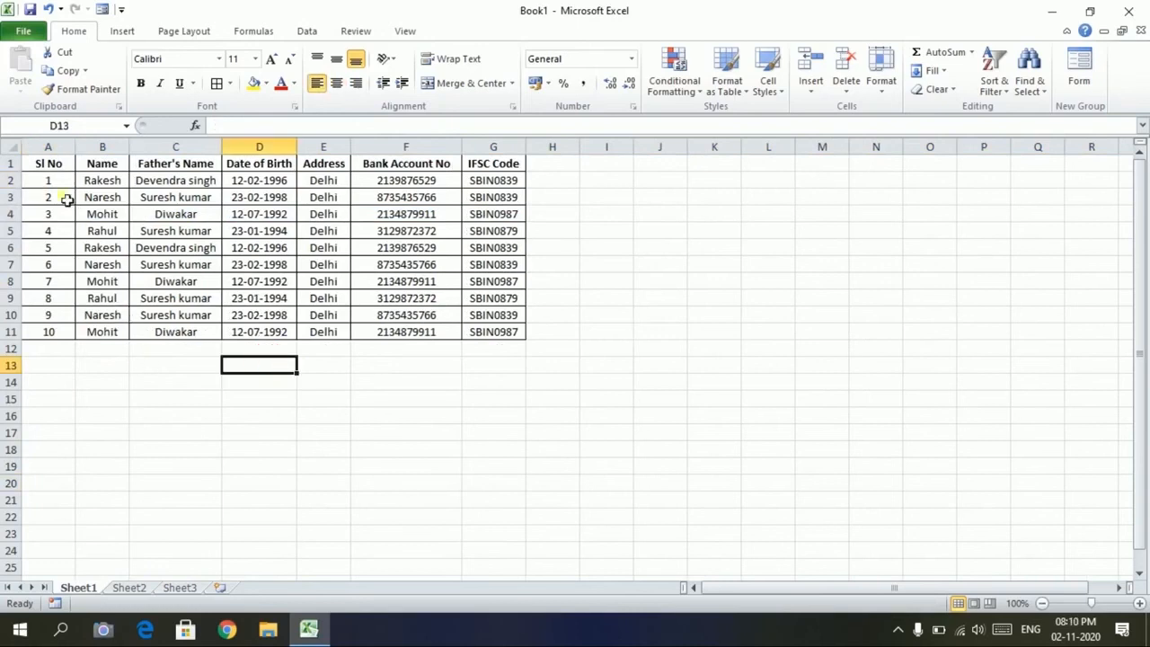
# Select the Sl No heading cell and show the File Info page for Book1
pyautogui.click(50, 168)
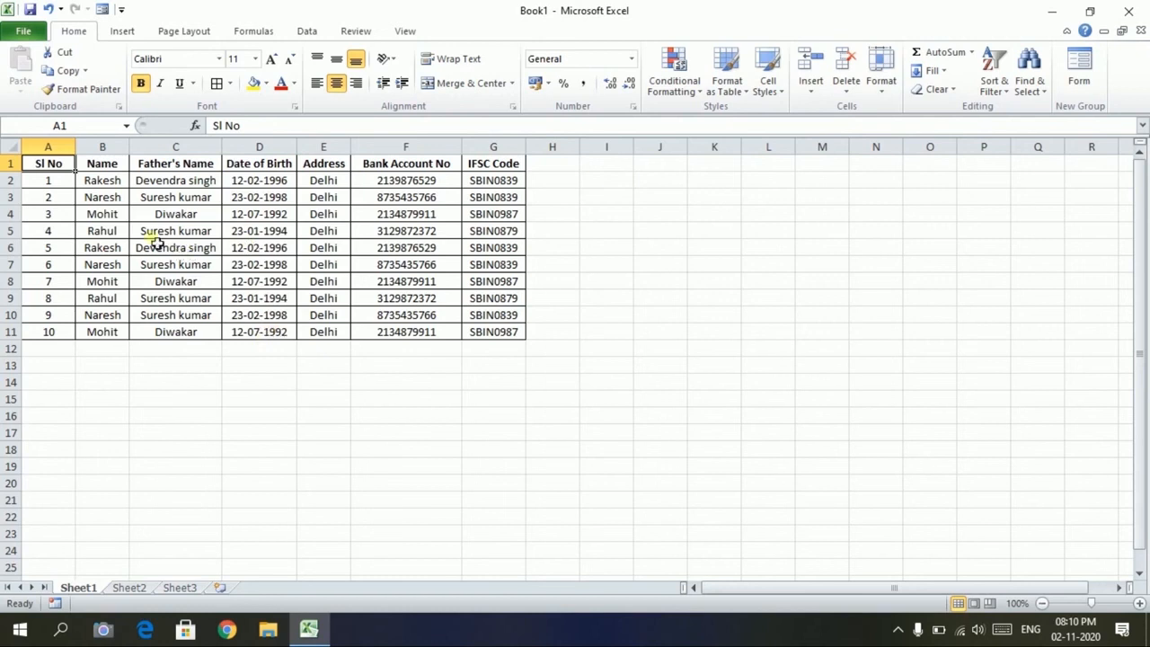
pyautogui.click(27, 39)
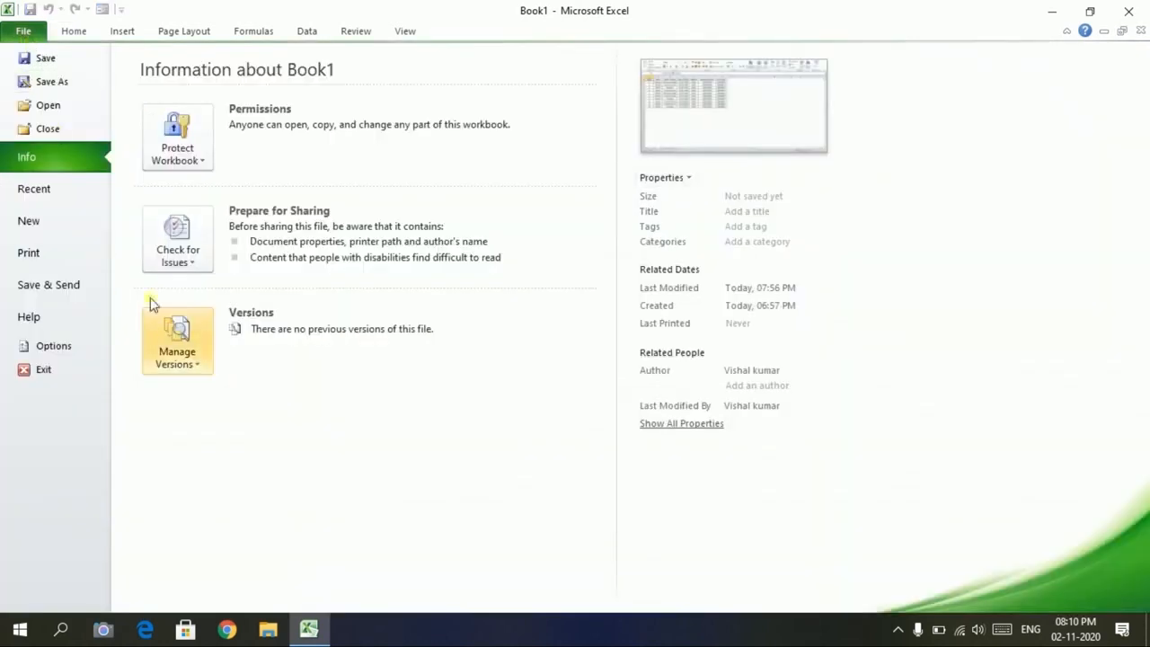
# Preview the printed bank-details table, then go back to Sheet1
pyautogui.click(49, 257)
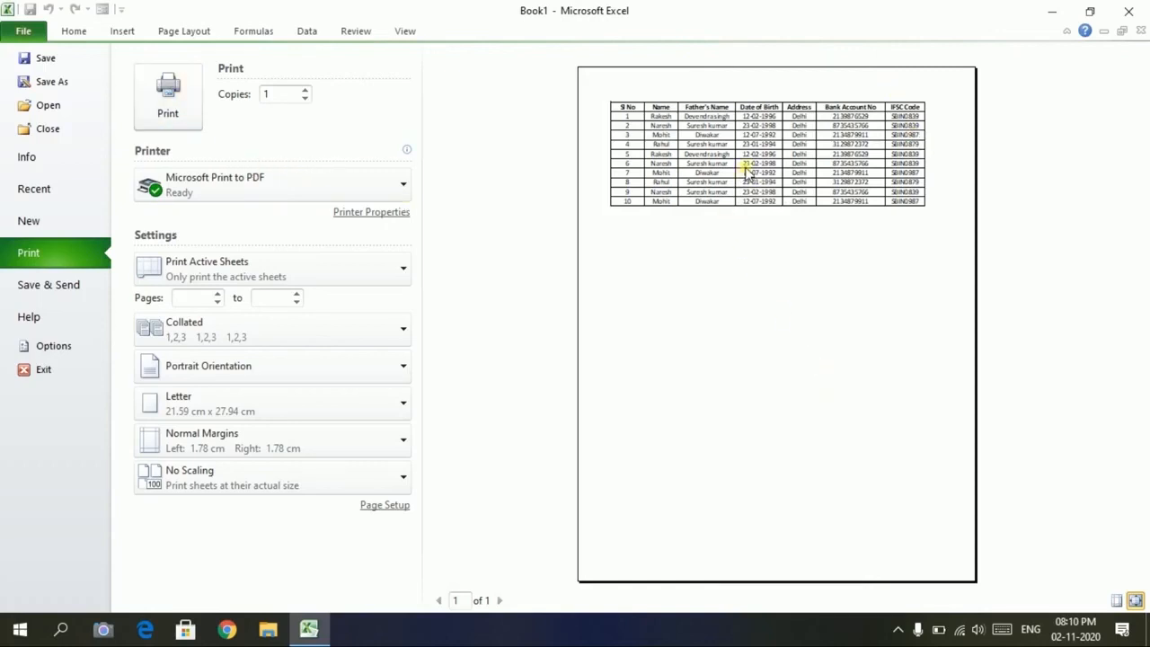
pyautogui.click(72, 32)
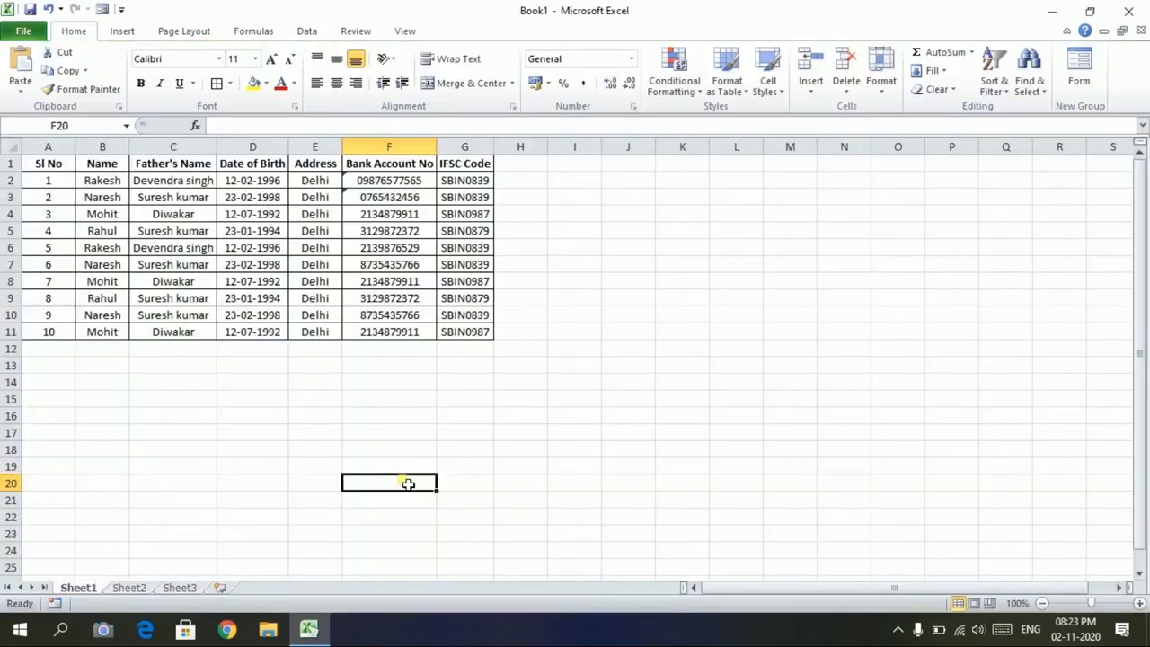